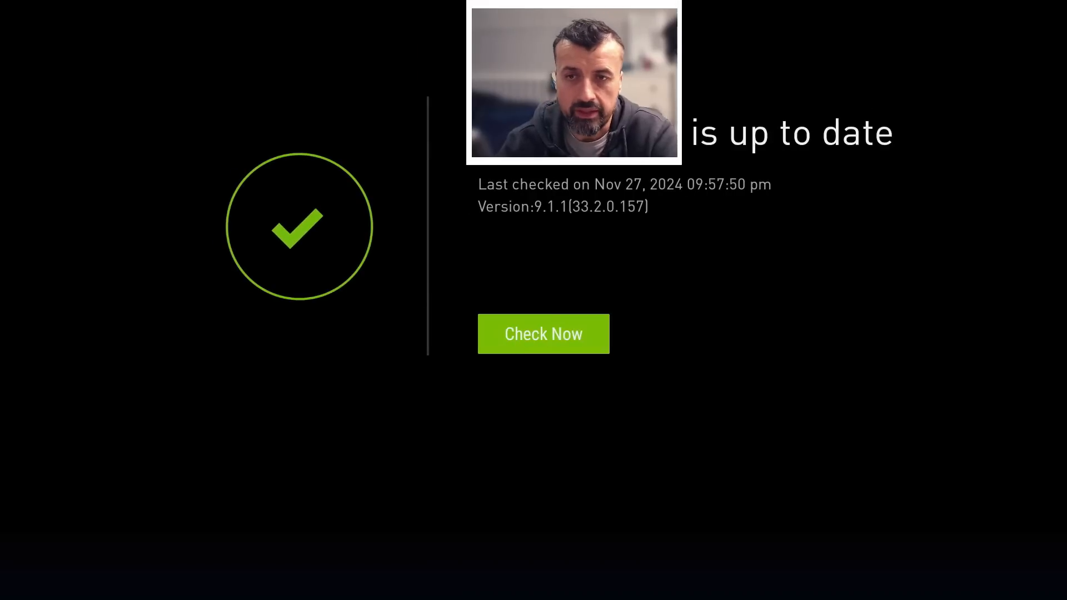
# Rerun the system update check, then leave for the Google TV home and browse the Apps section back to Home.
pyautogui.press('Return')
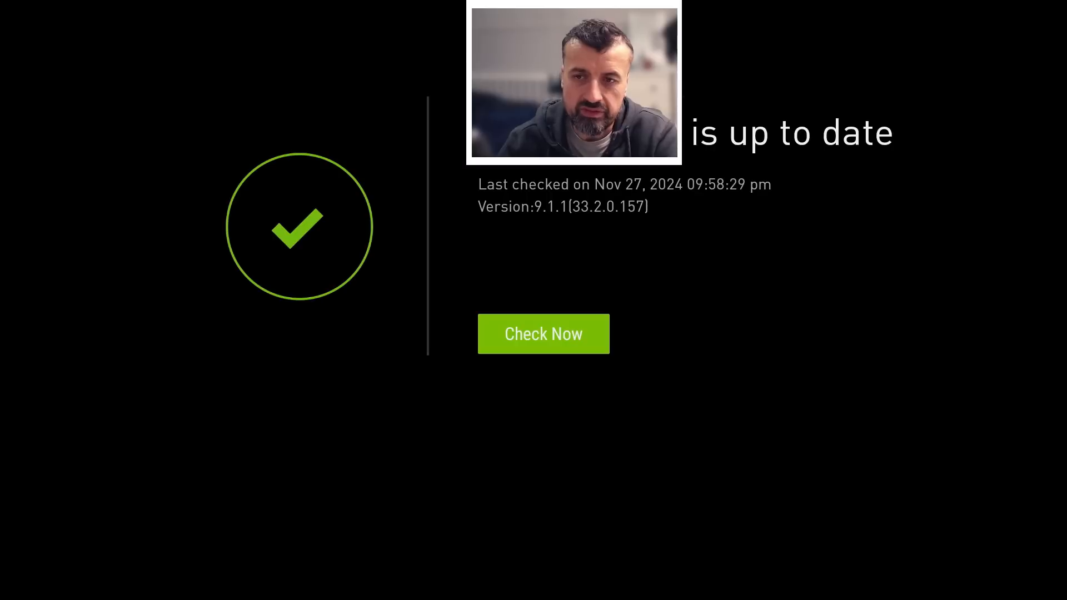
pyautogui.press('Home')
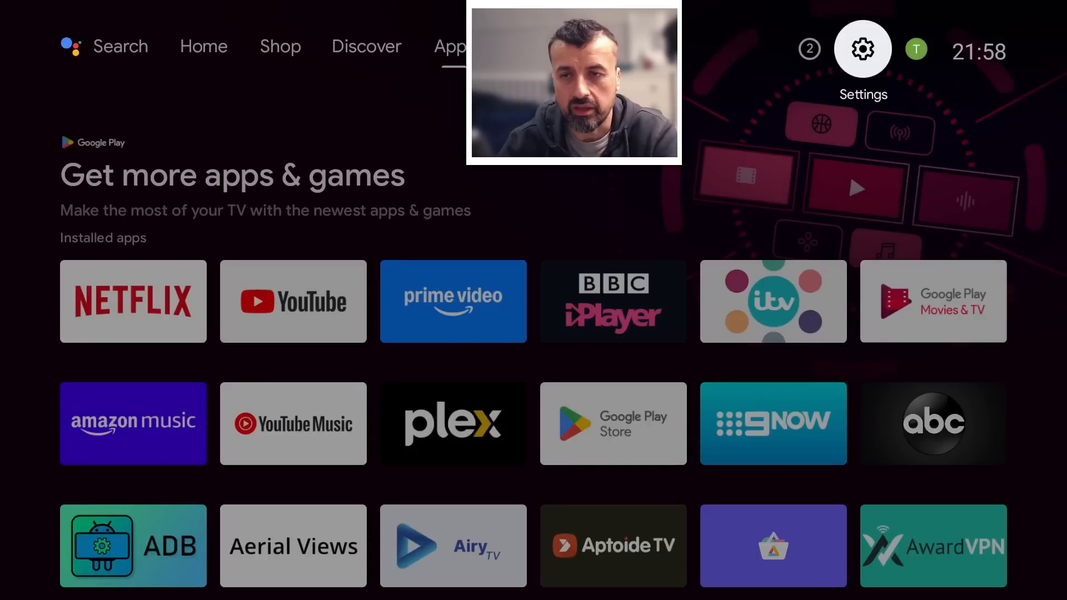
pyautogui.press('Down')
pyautogui.press('Down')
pyautogui.press('Down')
pyautogui.press('Down')
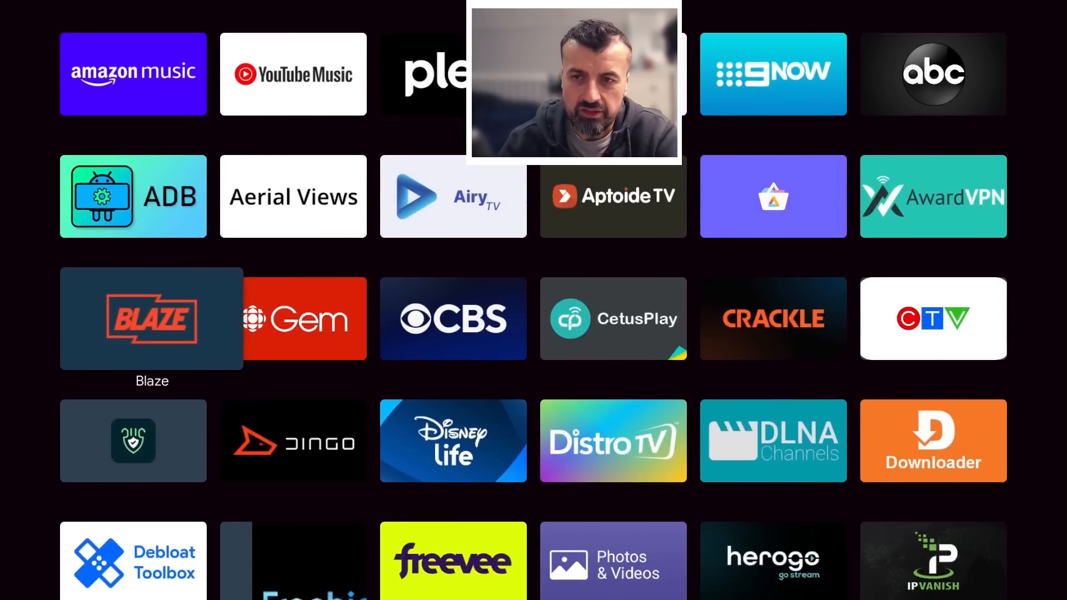
pyautogui.press('Up')
pyautogui.press('Up')
pyautogui.press('Up')
pyautogui.press('Up')
pyautogui.press('Left')
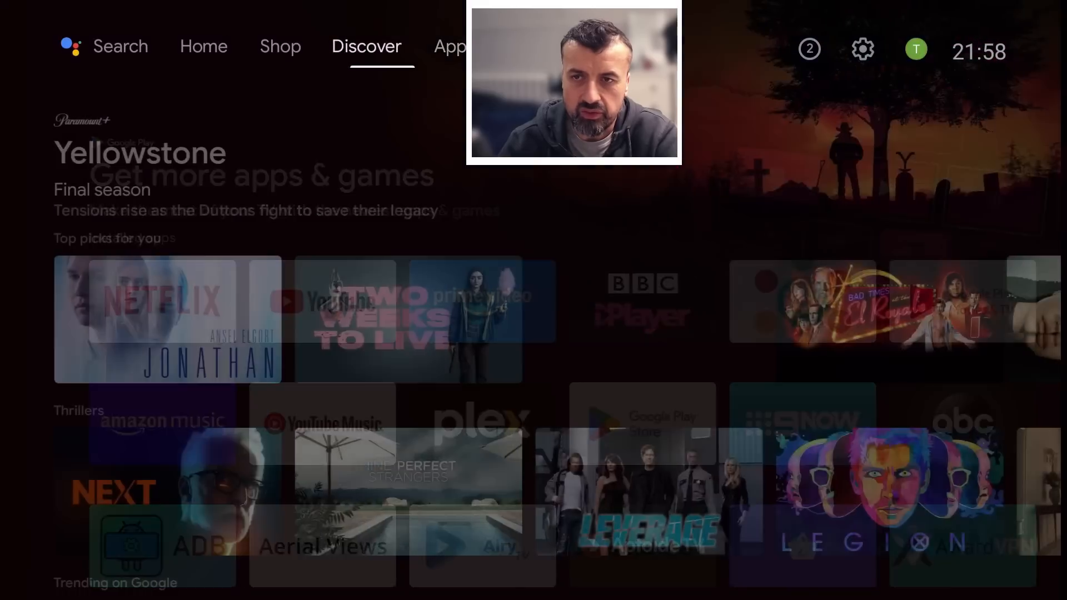
pyautogui.press('Left')
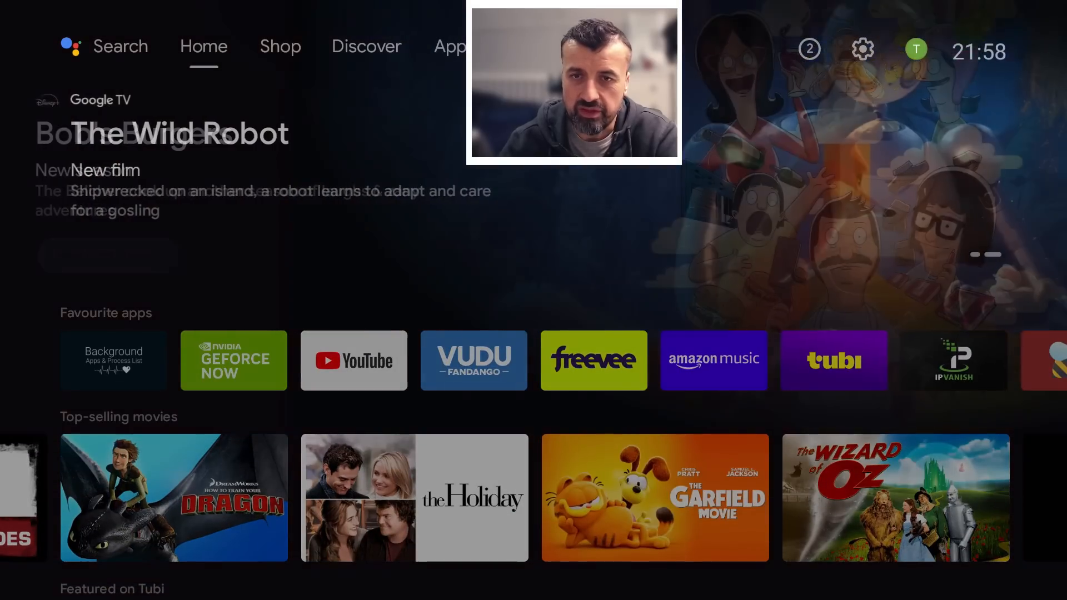
# Browse the recommendation rows down to Featured on Tubi and return to Amazon Music in Favourite apps.
pyautogui.press('Down')
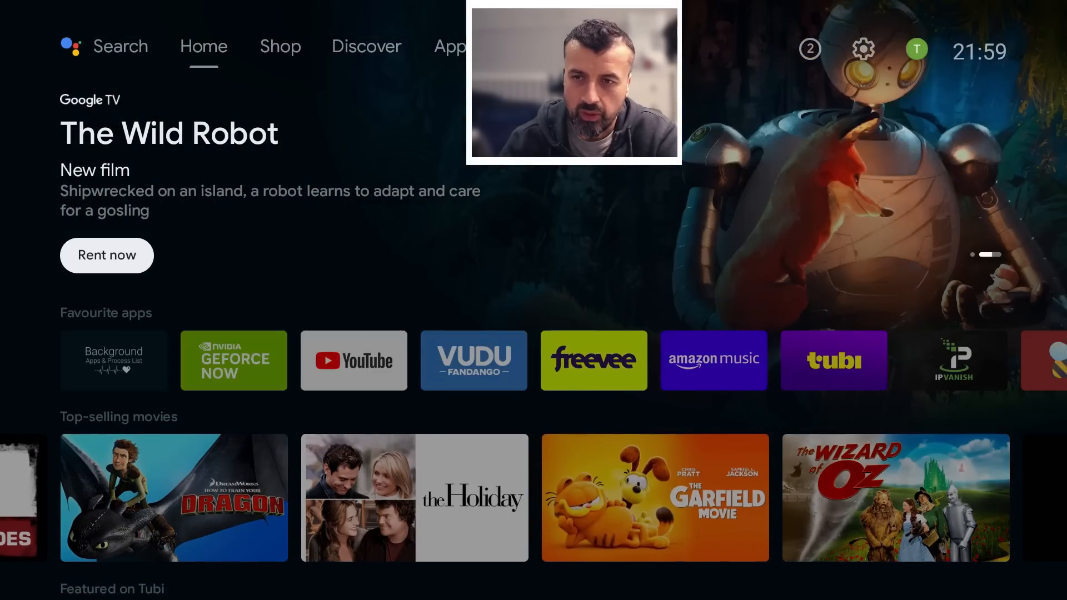
pyautogui.press('Down')
pyautogui.press('Down')
pyautogui.press('Up')
pyautogui.press('Up')
pyautogui.press('Down')
pyautogui.press('Down')
pyautogui.press('Down')
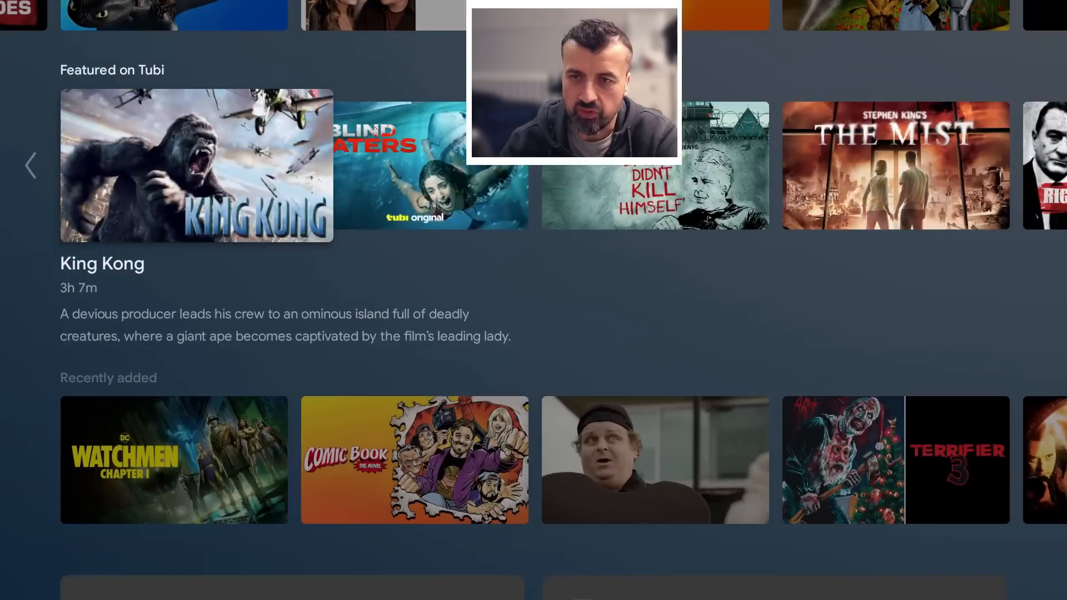
pyautogui.press('Right')
pyautogui.press('Right')
pyautogui.press('Up')
pyautogui.press('Up')
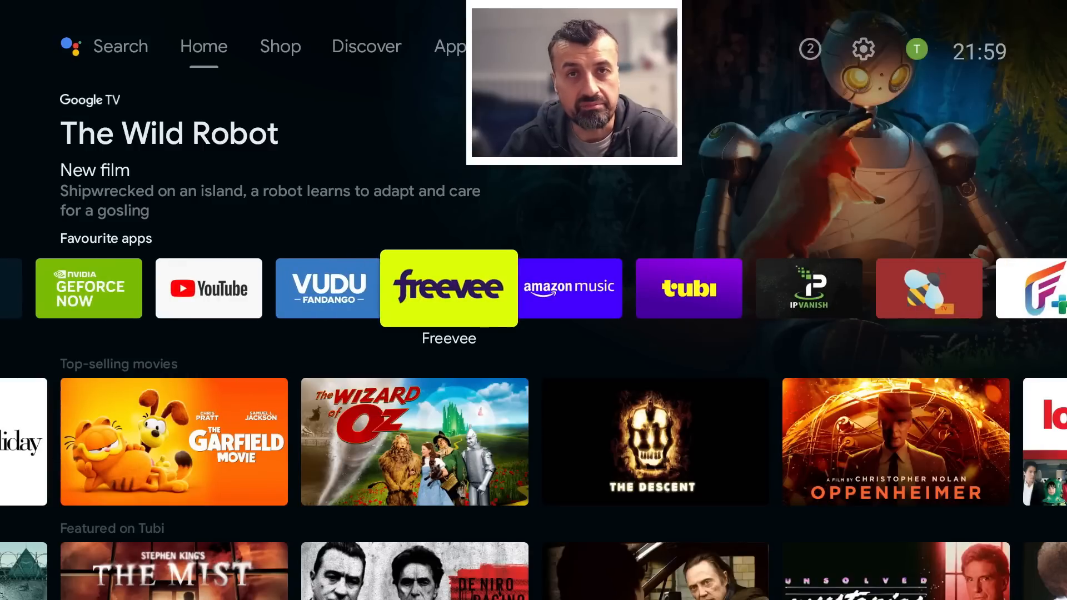
pyautogui.press('Right')
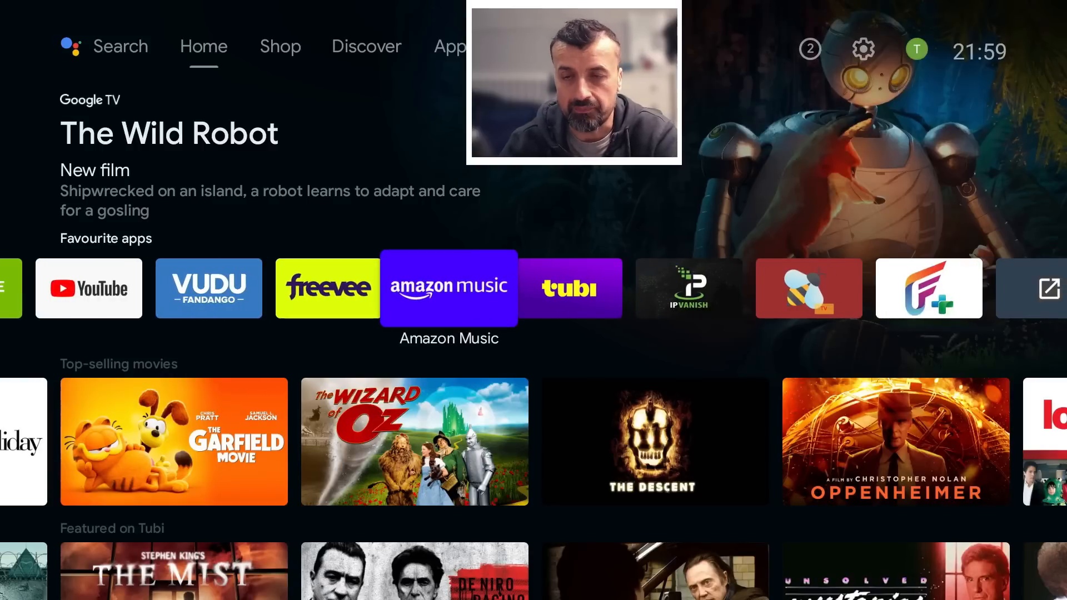
pyautogui.press('Down')
# Browse the FLauncher Streaming row from KODI to NETFLIX, then down through Surfshark and the Games category.
pyautogui.press('Up')
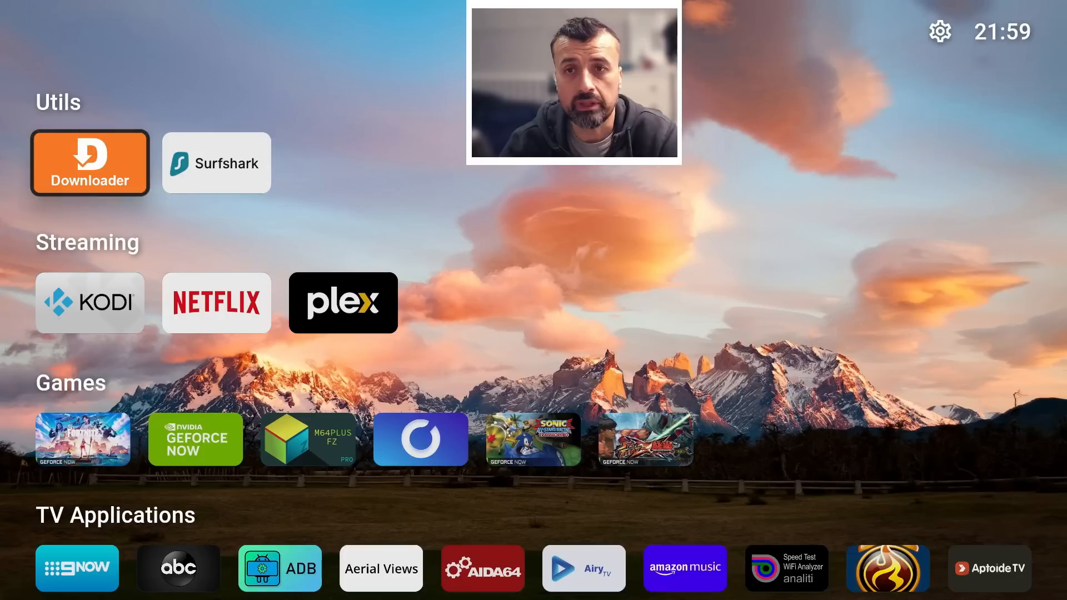
pyautogui.press('Down')
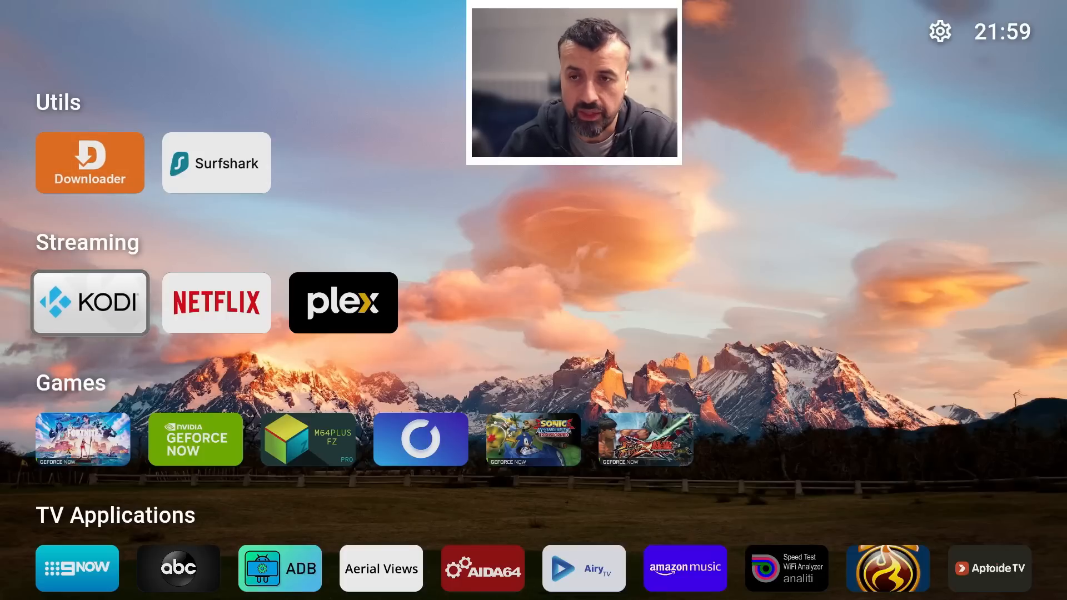
pyautogui.press('Right')
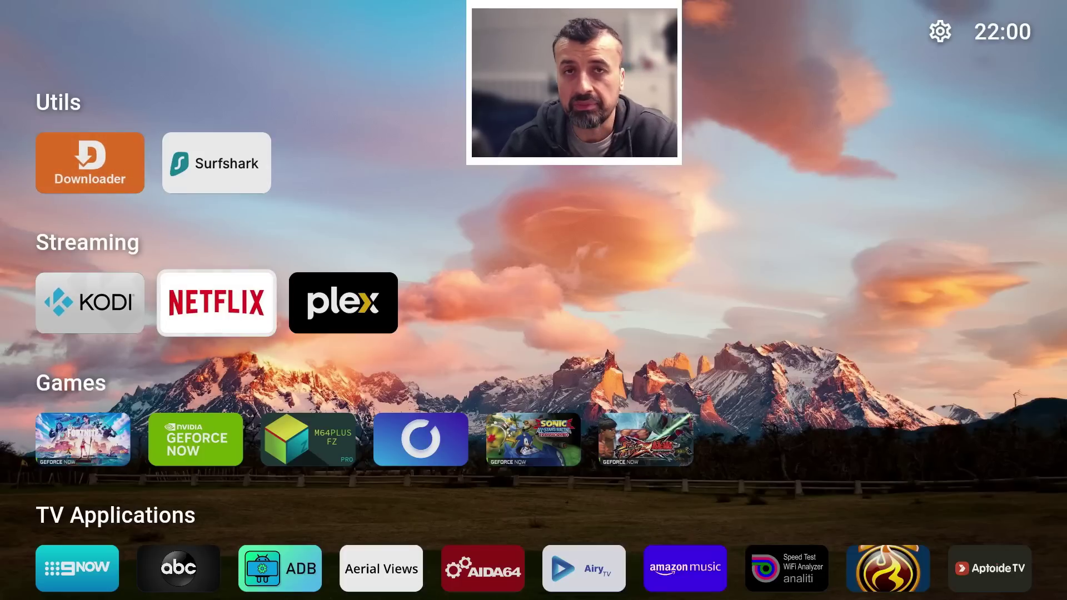
pyautogui.press('Down')
pyautogui.press('Down')
pyautogui.press('Up')
pyautogui.press('Up')
pyautogui.press('Up')
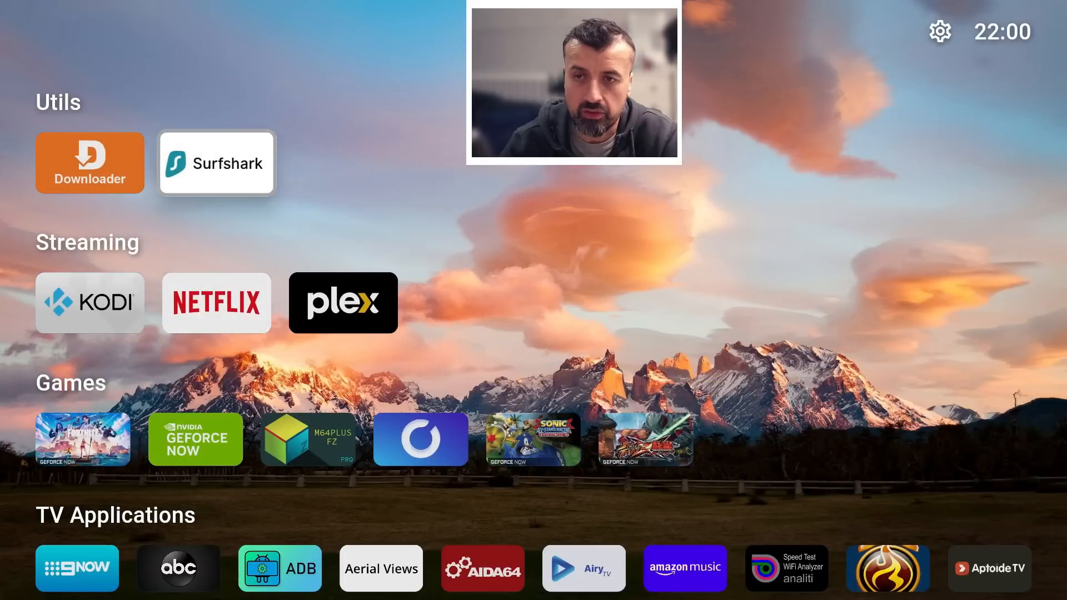
pyautogui.press('Down')
pyautogui.press('Down')
pyautogui.press('Right')
pyautogui.press('Right')
pyautogui.press('Right')
pyautogui.press('Right')
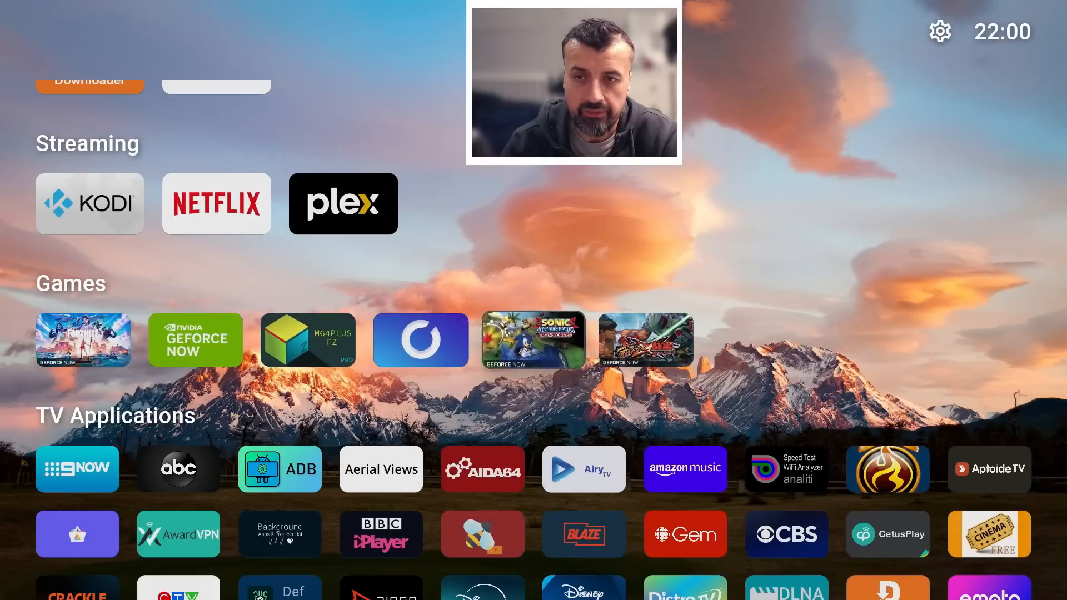
pyautogui.press('Down')
pyautogui.press('Down')
# Visit the TV Applications grid, return to KODI, step through Games and TV Applications and back up.
pyautogui.press('Left')
pyautogui.press('Left')
pyautogui.press('Down')
pyautogui.press('Down')
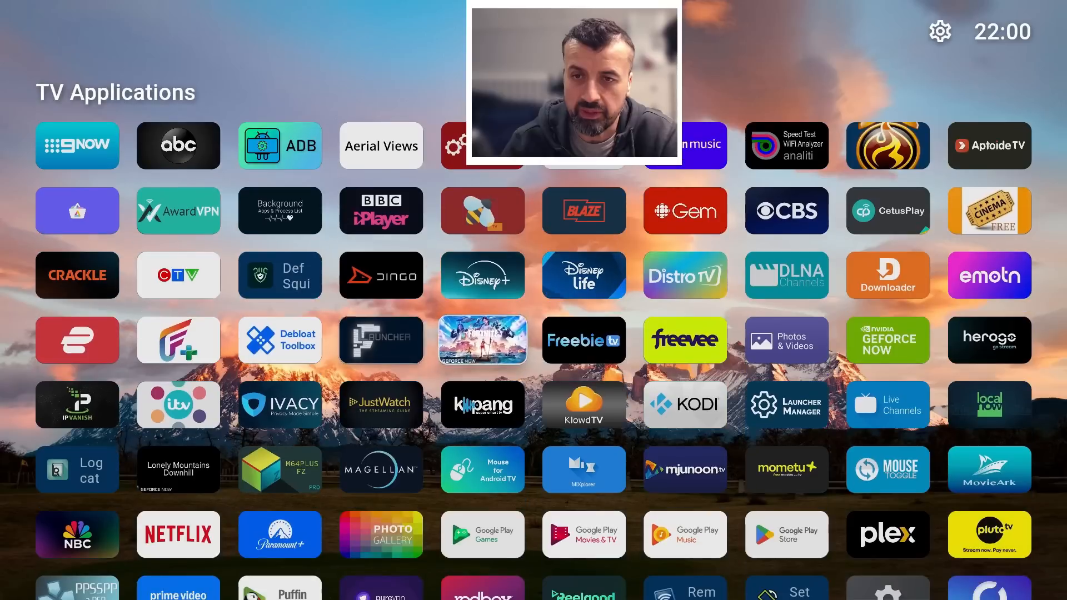
pyautogui.press('Left')
pyautogui.press('Left')
pyautogui.press('Left')
pyautogui.press('Up')
pyautogui.press('Up')
pyautogui.press('Up')
pyautogui.press('Up')
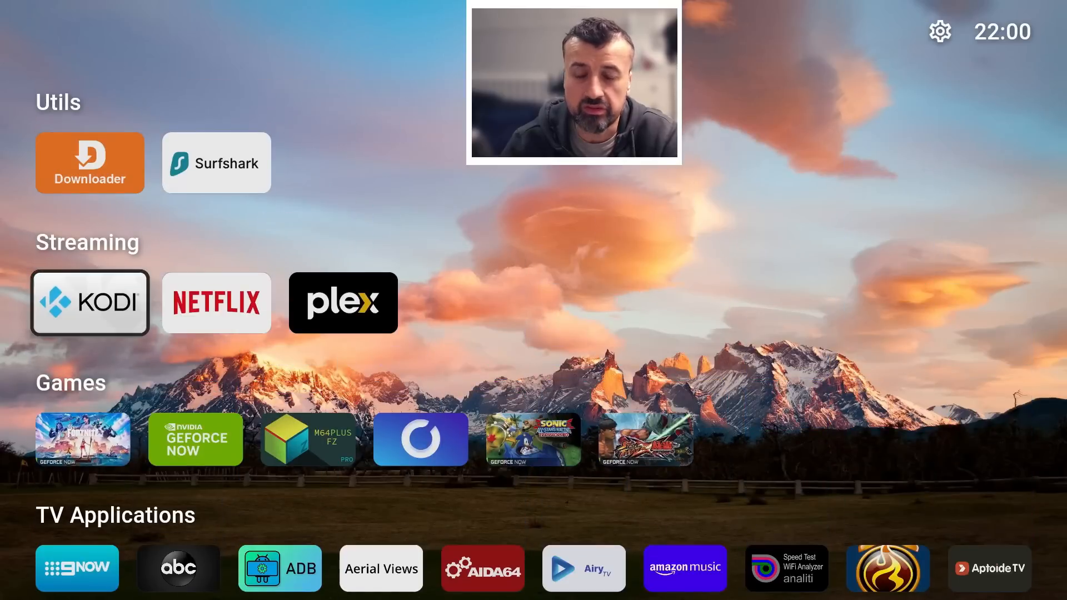
pyautogui.press('Down')
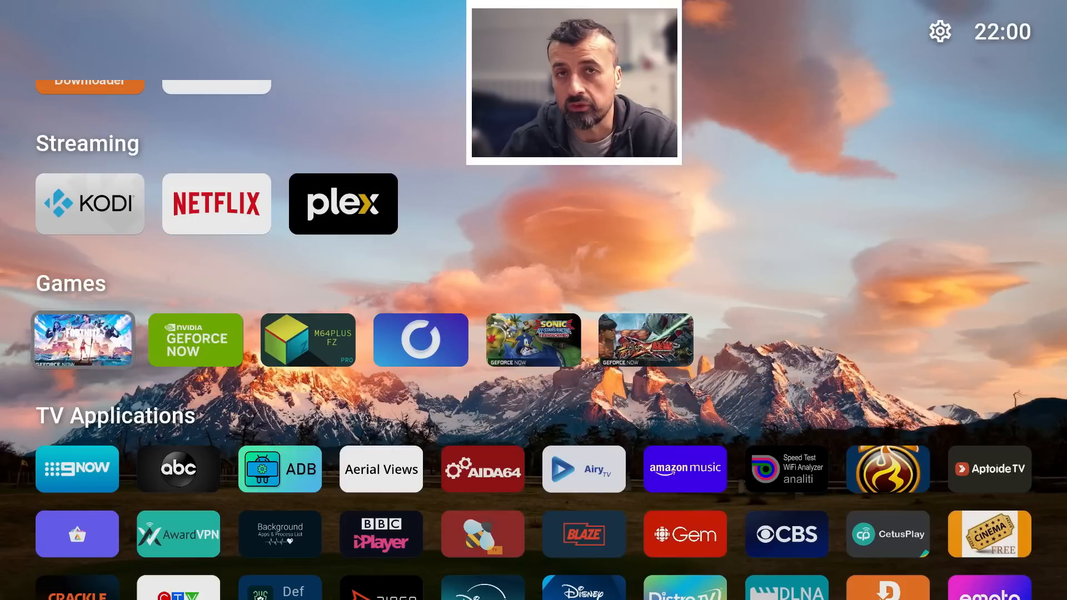
pyautogui.press('Down')
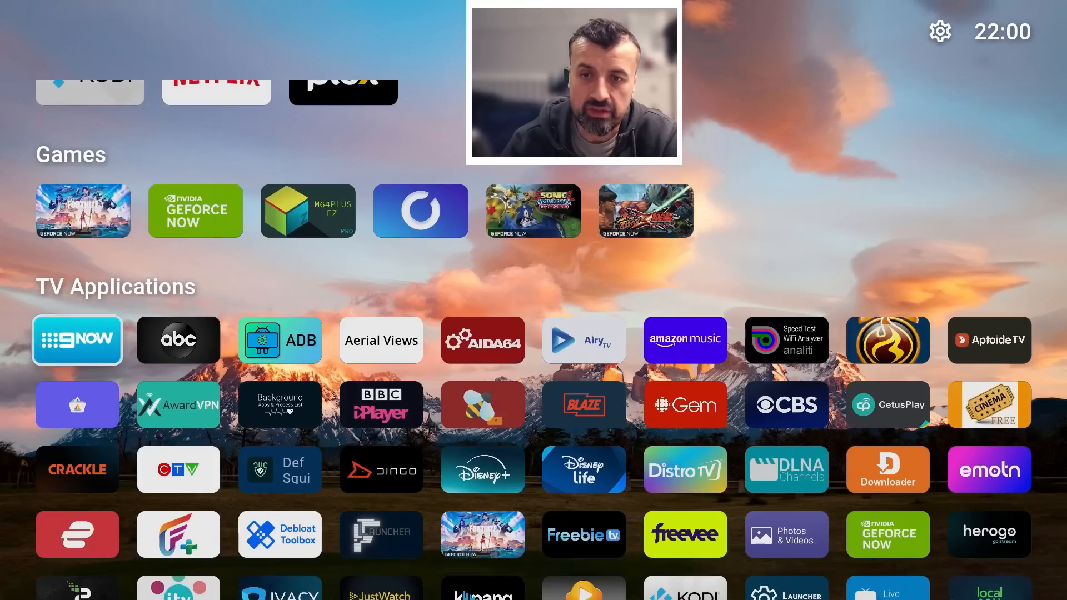
pyautogui.press('Down')
pyautogui.press('Up')
pyautogui.press('Up')
pyautogui.press('Up')
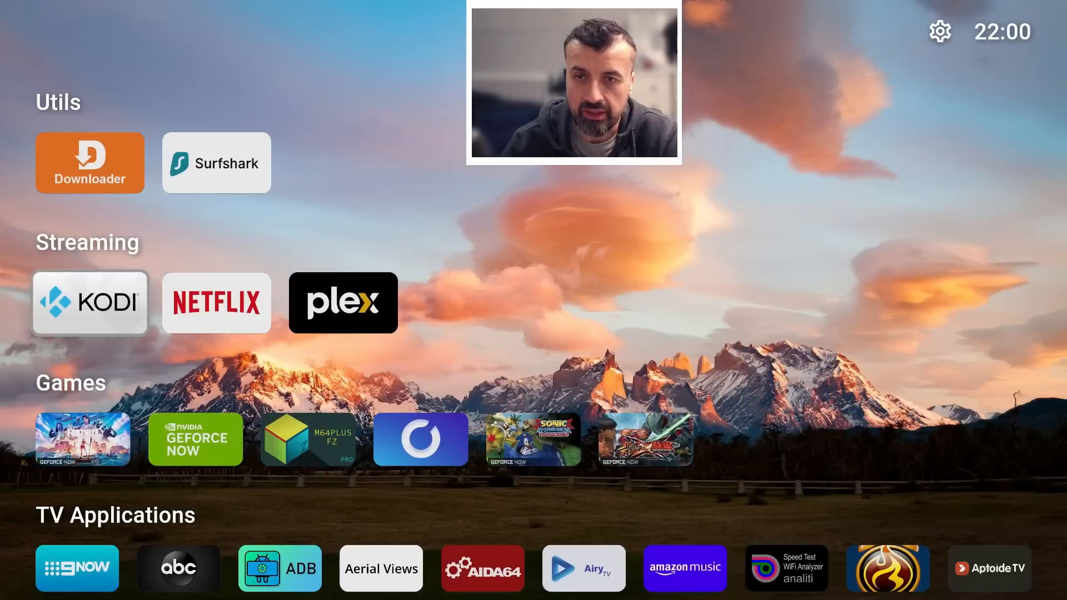
pyautogui.press('Up')
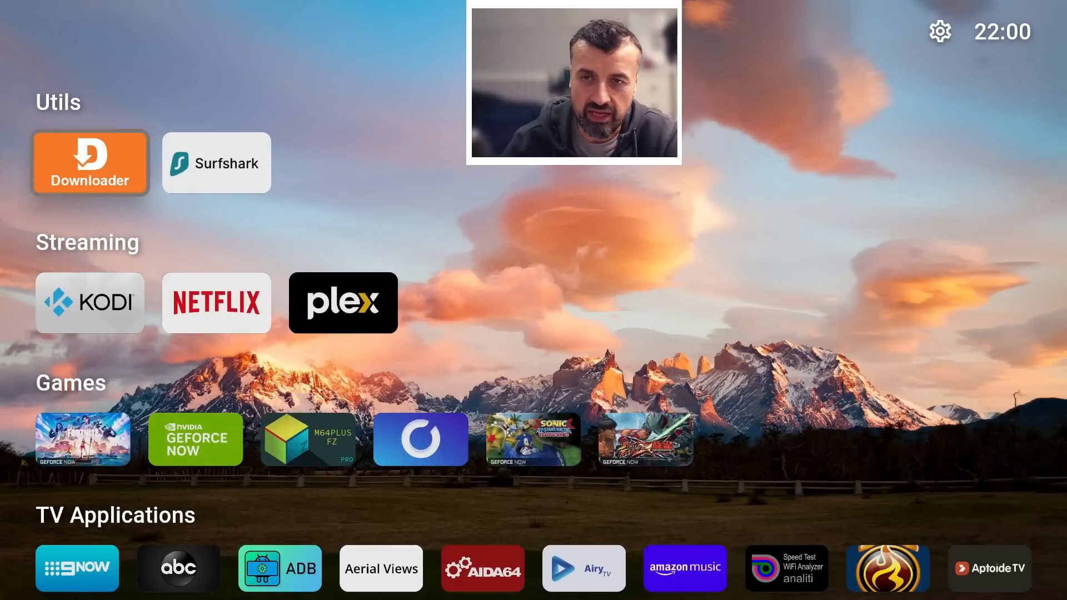
# Browse from Utils down to GeForce NOW and the last game, into TV Applications, ending on plex at the top.
pyautogui.press('Right')
pyautogui.press('Down')
pyautogui.press('Down')
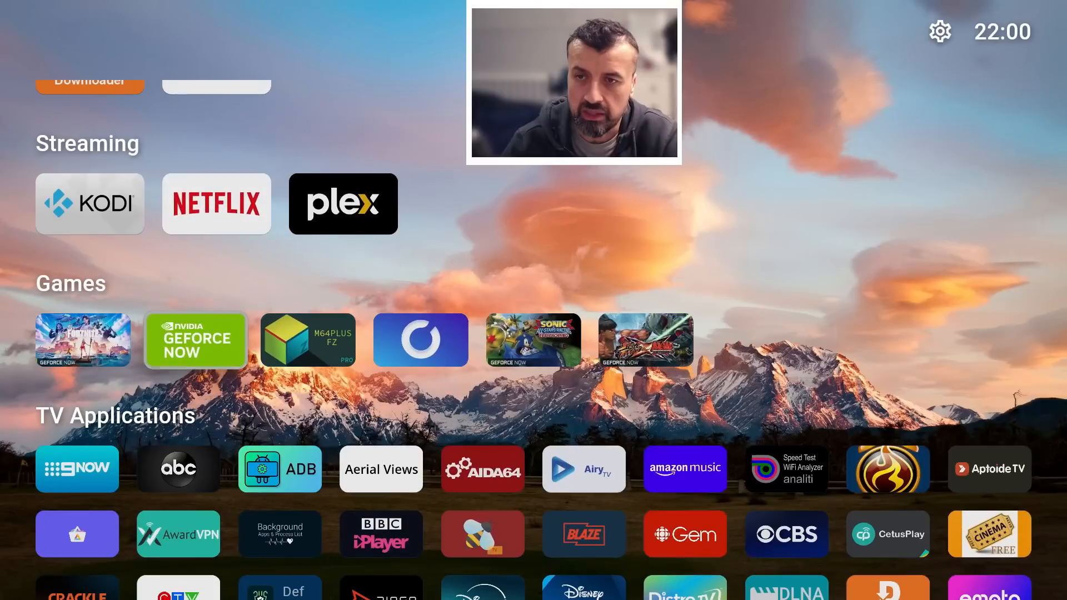
pyautogui.press('Up')
pyautogui.press('Down')
pyautogui.press('Left')
pyautogui.press('Left')
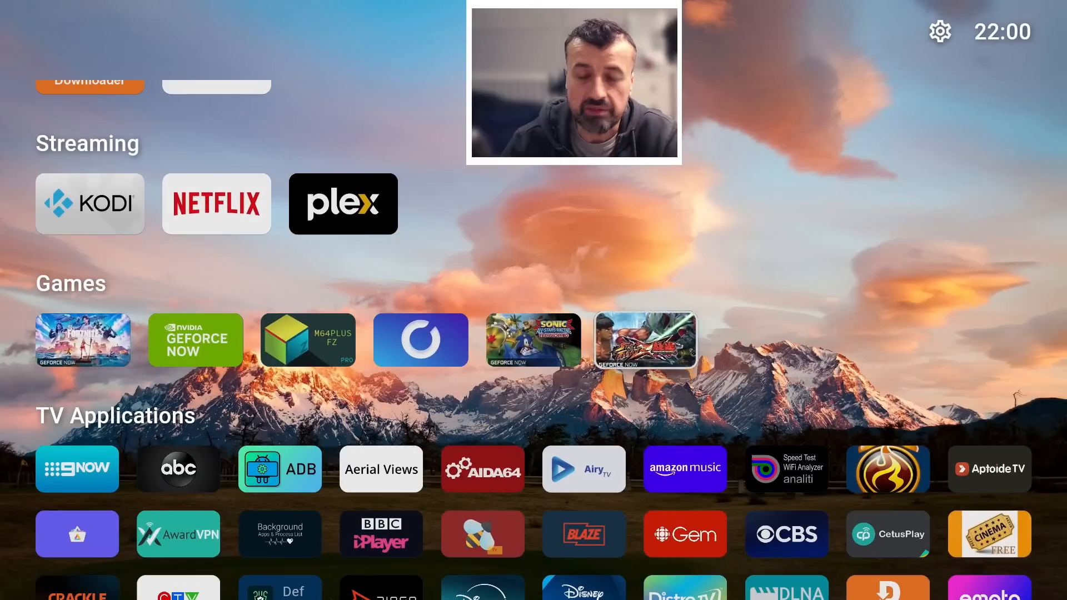
pyautogui.press('Down')
pyautogui.press('Right')
pyautogui.press('Right')
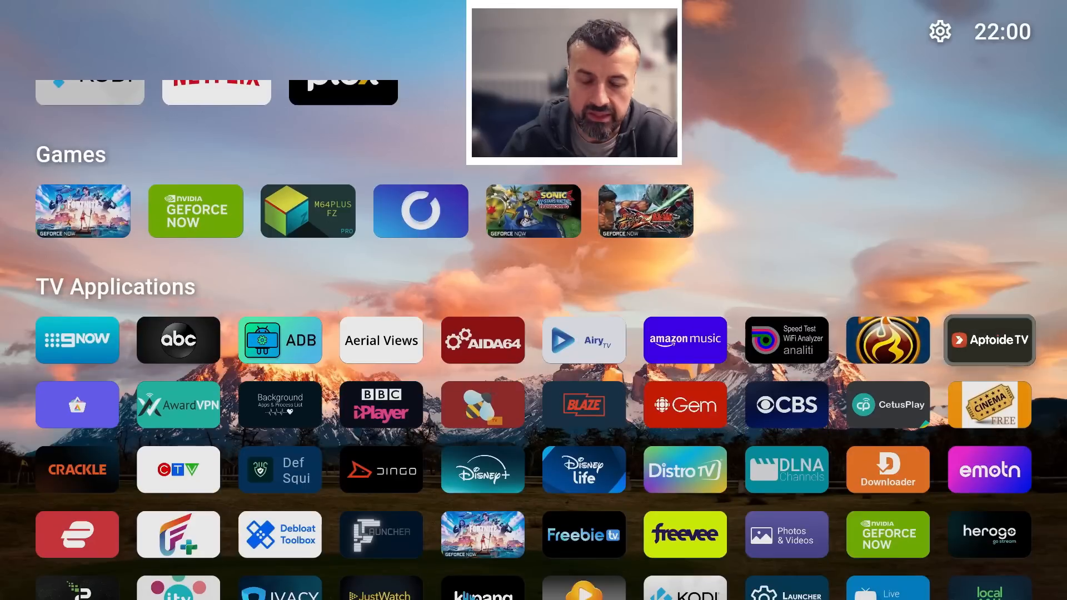
pyautogui.press('Left')
pyautogui.press('Left')
pyautogui.press('Left')
pyautogui.press('Left')
pyautogui.press('Up')
pyautogui.press('Up')
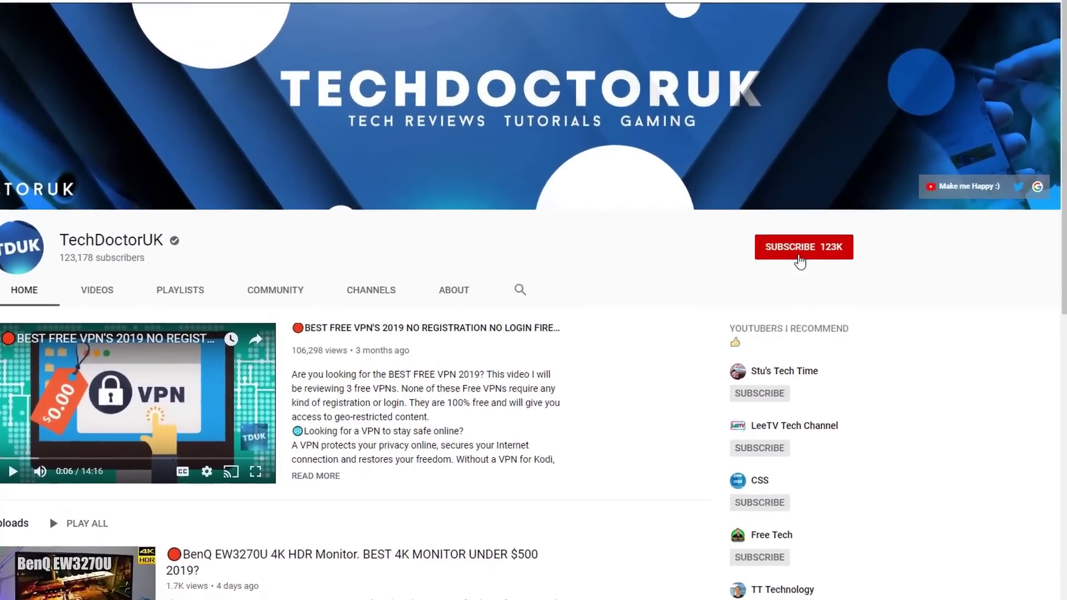
# Subscribe to TechDoctorUK and set the bell to notify about every new video.
pyautogui.click(800, 251)
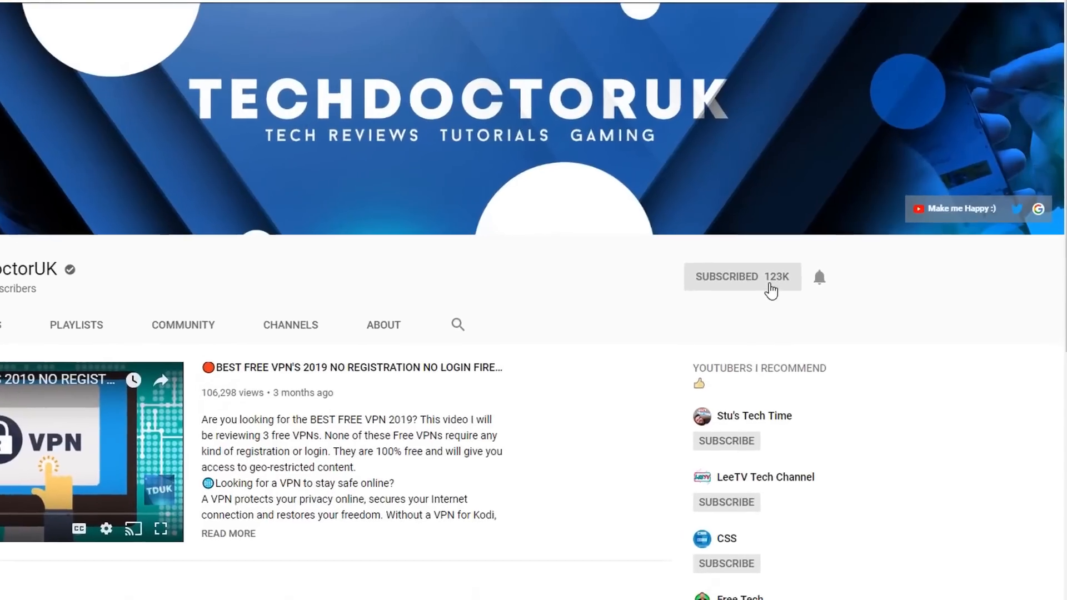
pyautogui.click(793, 308)
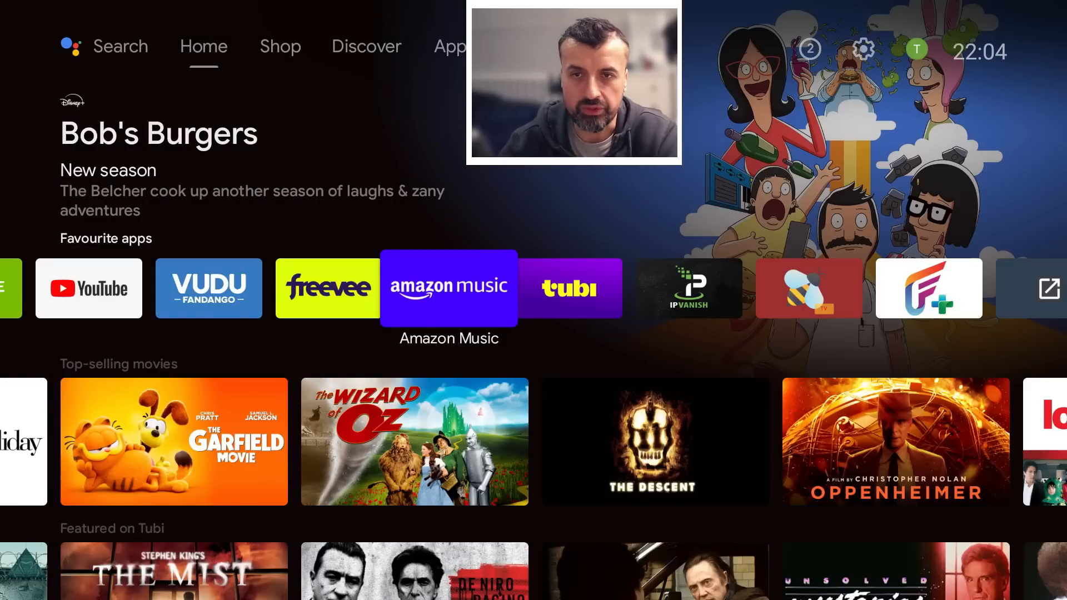
# Reach Settings from the home screen and enter Device Preferences > About.
pyautogui.press('Up')
pyautogui.press('Right')
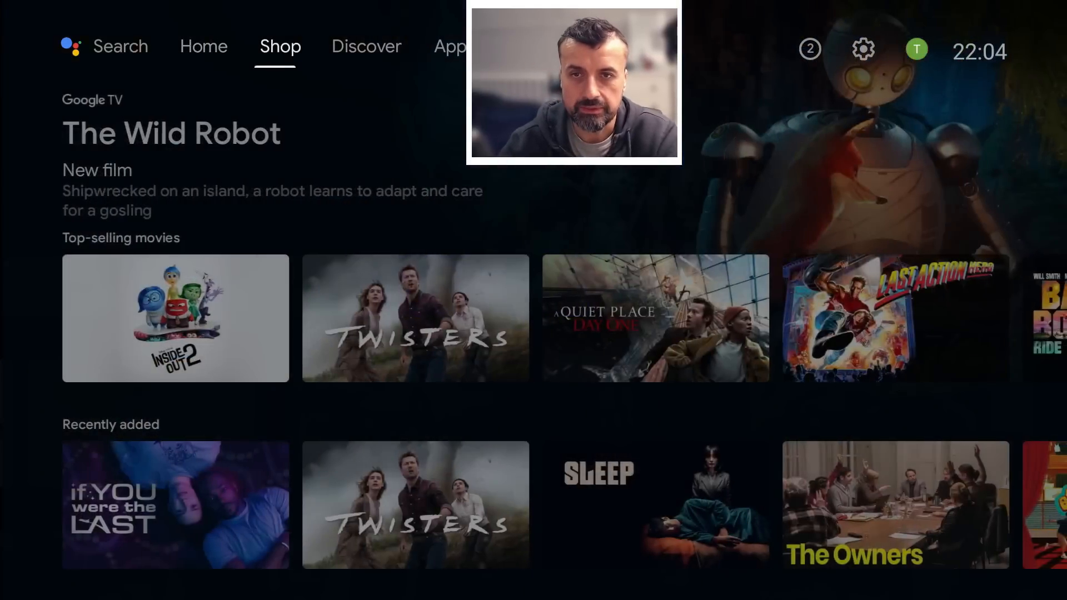
pyautogui.press('Right')
pyautogui.press('Right')
pyautogui.press('Right')
pyautogui.press('Return')
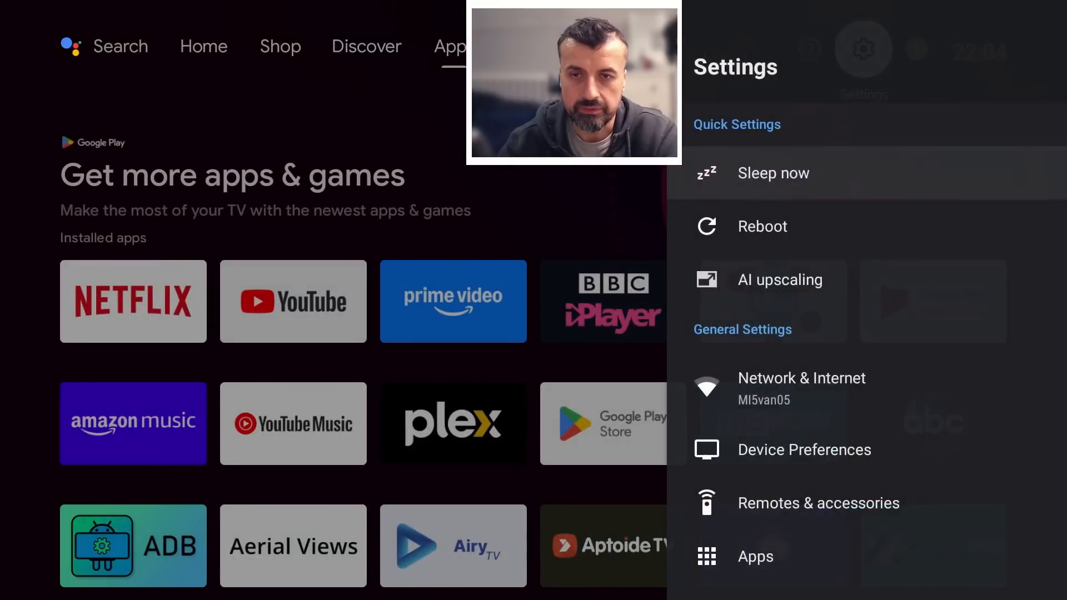
pyautogui.press('Down')
pyautogui.press('Down')
pyautogui.press('Down')
pyautogui.press('Down')
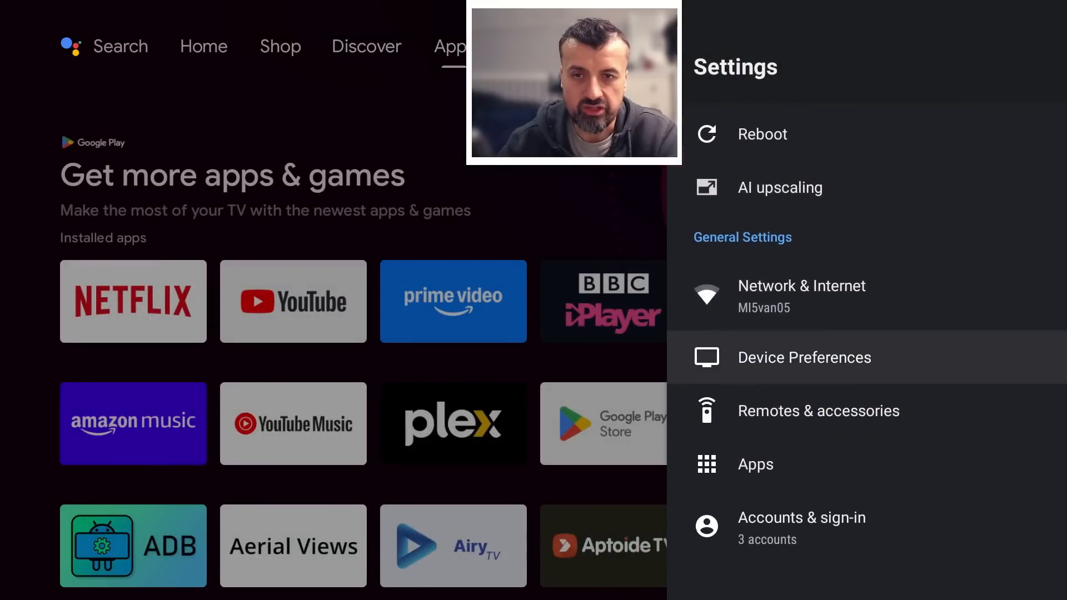
pyautogui.press('Return')
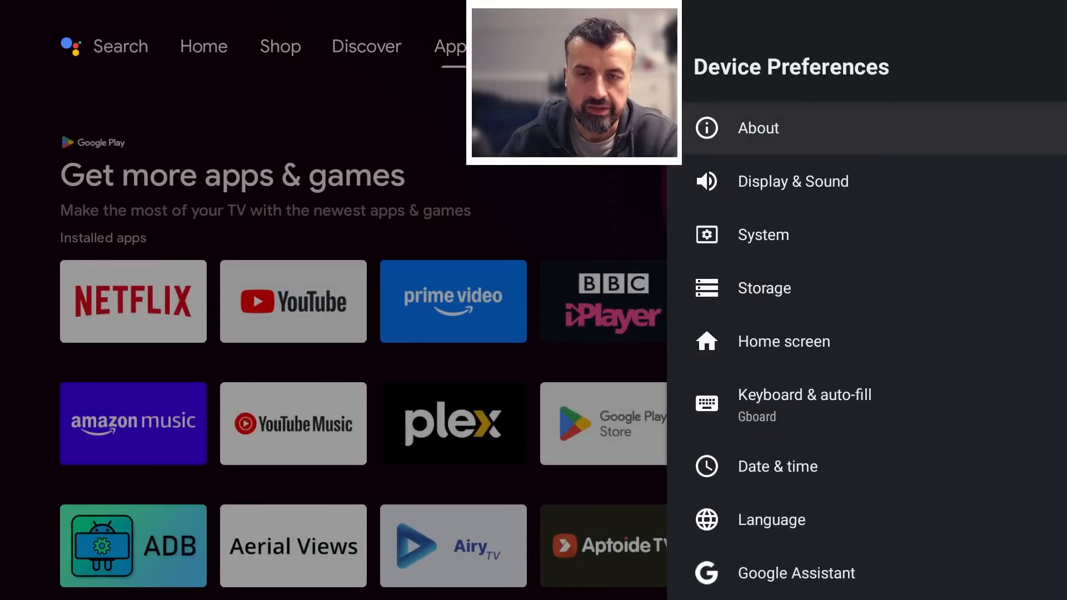
pyautogui.press('Return')
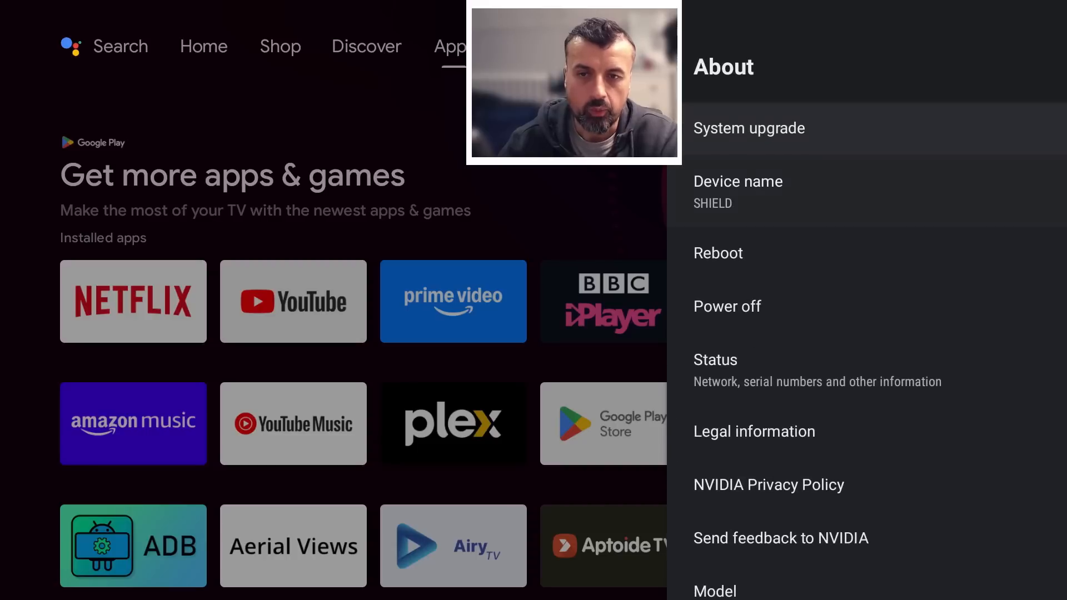
# Activate the Build entry until the 'already a developer' toast appears, then return to Device Preferences and move toward Developer options.
pyautogui.press('Down')
pyautogui.press('Down')
pyautogui.press('Down')
pyautogui.press('Down')
pyautogui.press('Down')
pyautogui.press('Down')
pyautogui.press('Down')
pyautogui.press('Down')
pyautogui.press('Down')
pyautogui.press('Down')
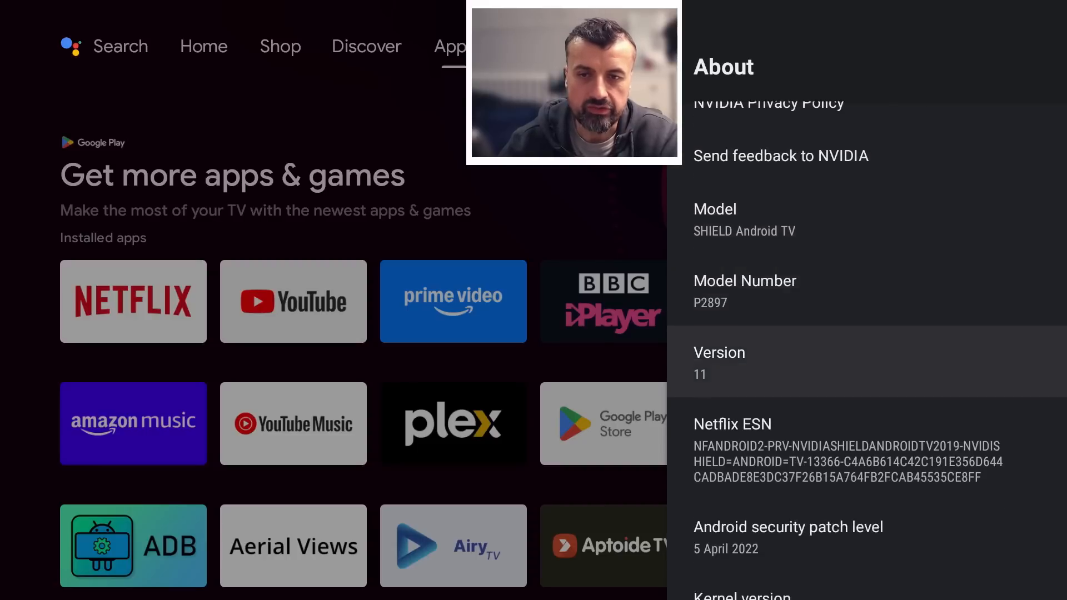
pyautogui.press('Down')
pyautogui.press('Down')
pyautogui.press('Down')
pyautogui.press('Down')
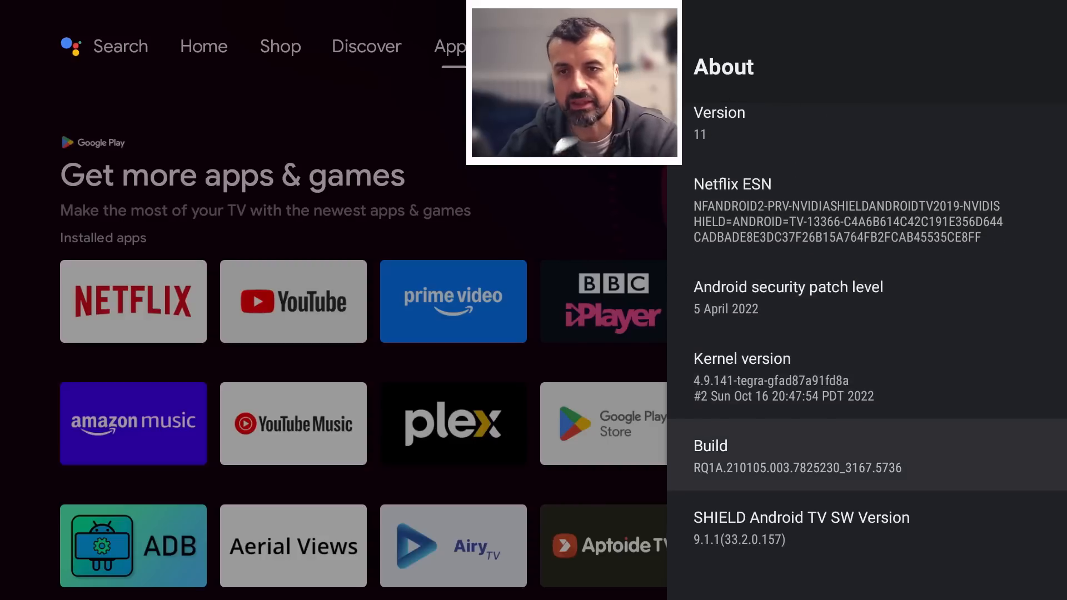
pyautogui.press('Return')
pyautogui.press('Return')
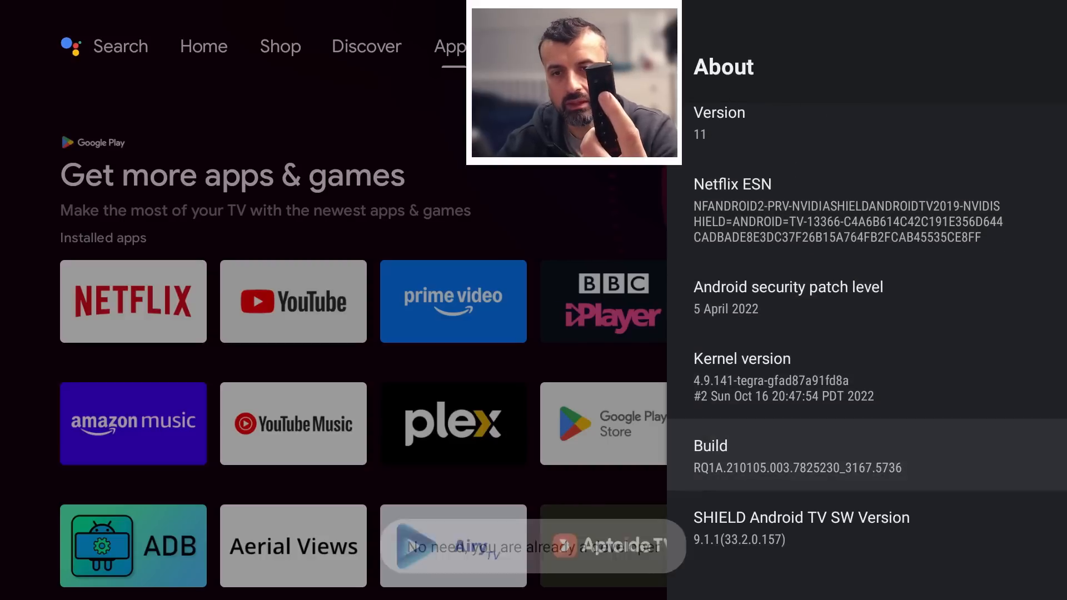
pyautogui.press('Return')
pyautogui.press('Return')
pyautogui.press('Return')
pyautogui.press('Return')
pyautogui.press('Return')
pyautogui.press('Return')
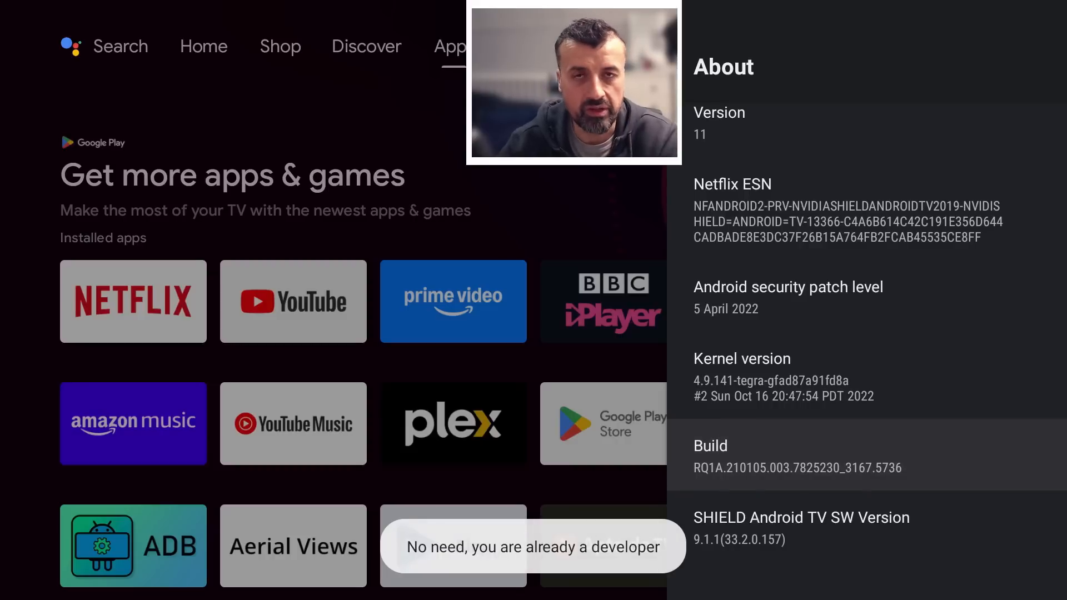
pyautogui.press('Return')
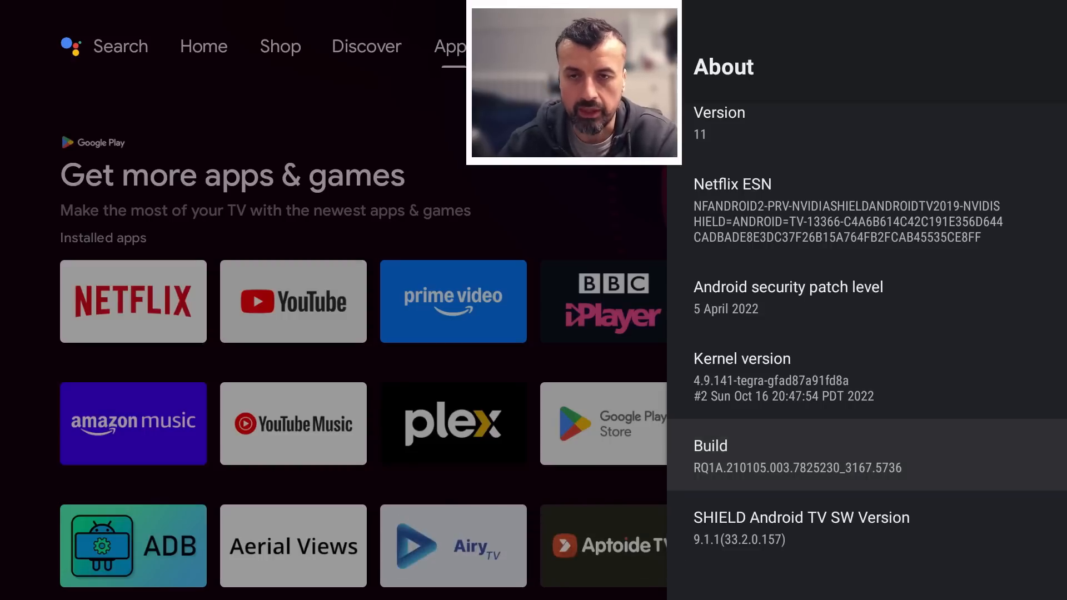
pyautogui.press('Escape')
pyautogui.press('Down')
pyautogui.press('Down')
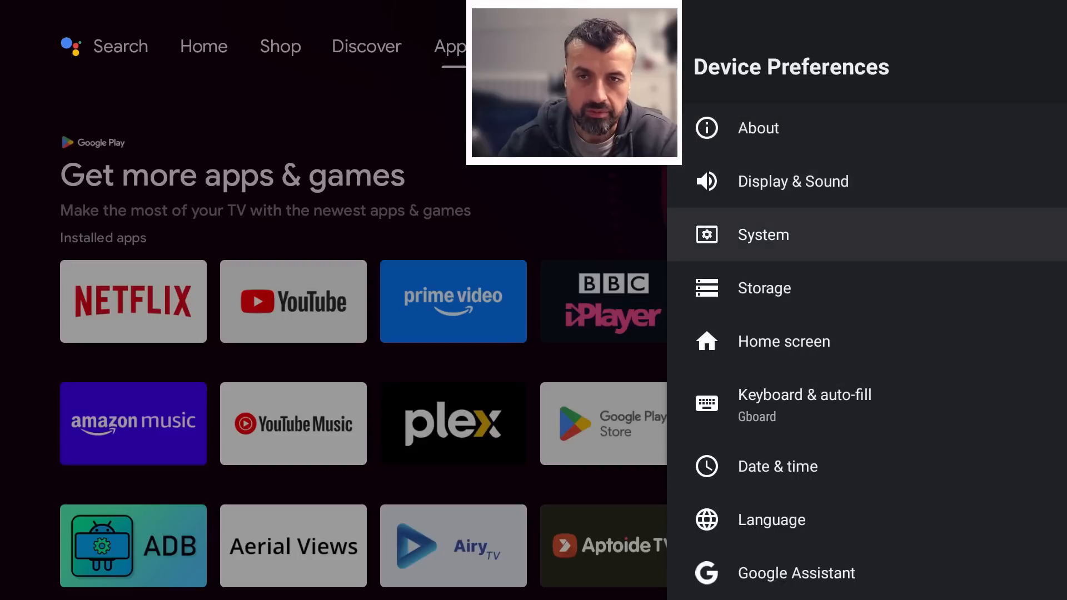
pyautogui.press('Down')
pyautogui.press('Down')
pyautogui.press('Down')
pyautogui.press('Down')
pyautogui.press('Down')
pyautogui.press('Down')
pyautogui.press('Down')
pyautogui.press('Down')
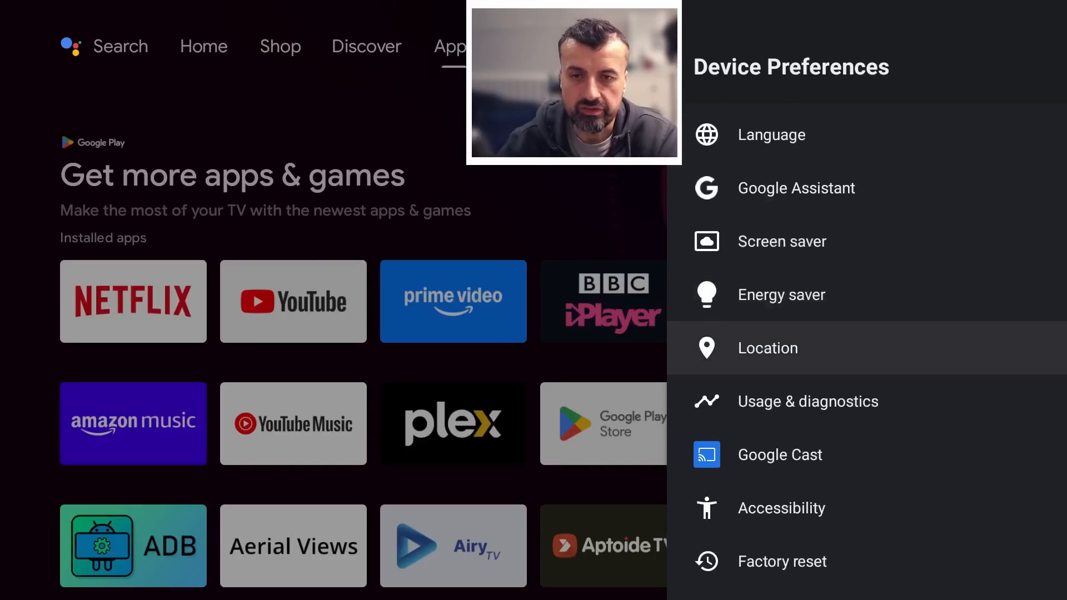
pyautogui.press('Down')
pyautogui.press('Down')
pyautogui.press('Down')
pyautogui.press('Down')
pyautogui.press('Down')
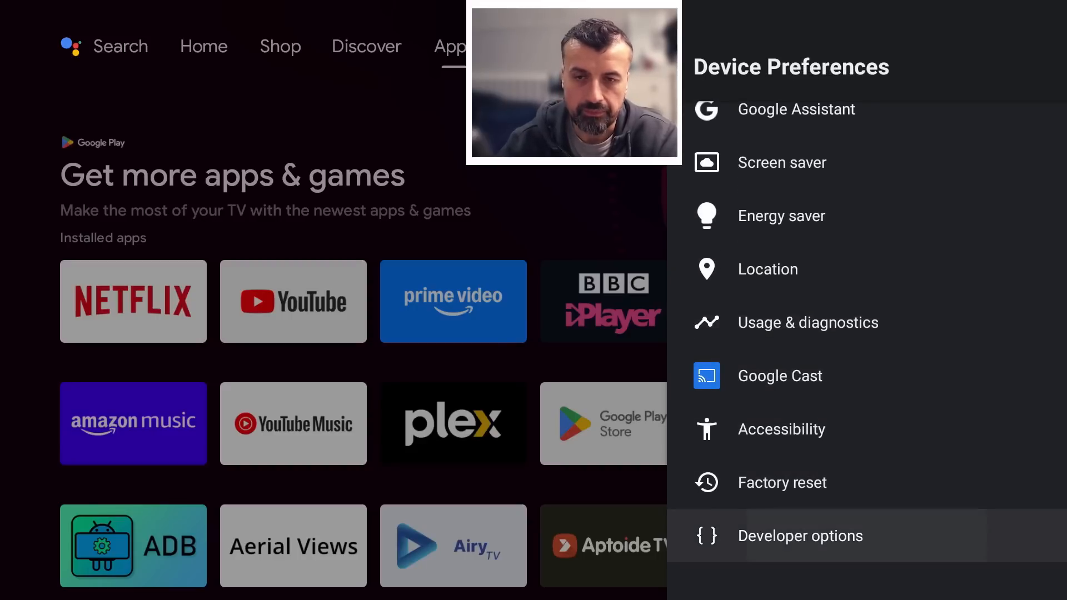
# Enter Developer options, scroll to Debugging and toggle Network debugging off and back on (port 5555).
pyautogui.press('Return')
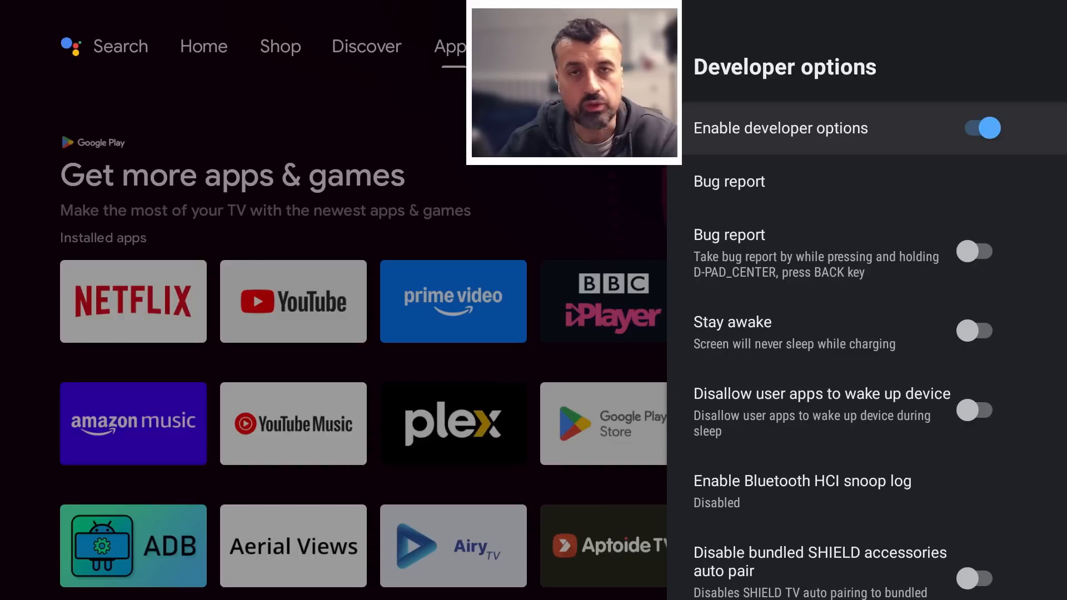
pyautogui.press('Down')
pyautogui.press('Down')
pyautogui.press('Down')
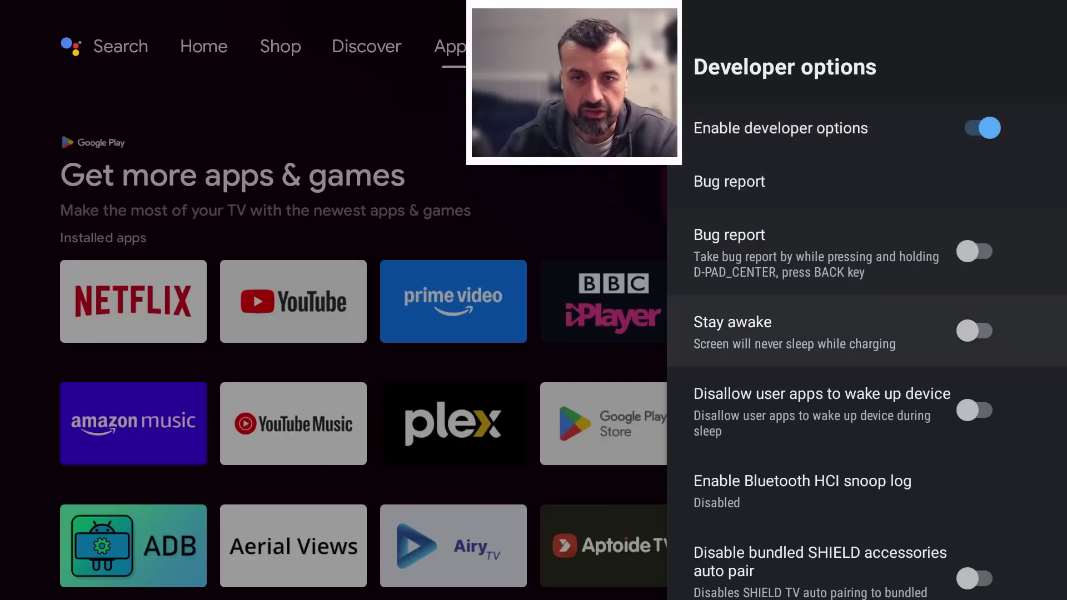
pyautogui.press('Down')
pyautogui.press('Down')
pyautogui.press('Down')
pyautogui.press('Down')
pyautogui.press('Down')
pyautogui.press('Down')
pyautogui.press('Down')
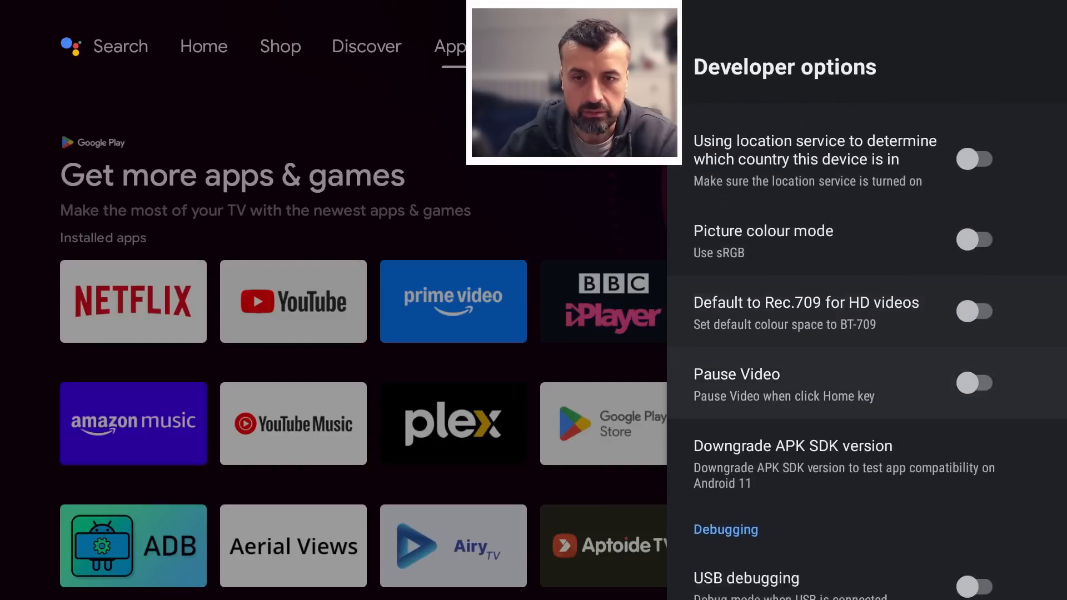
pyautogui.press('Down')
pyautogui.press('Down')
pyautogui.press('Down')
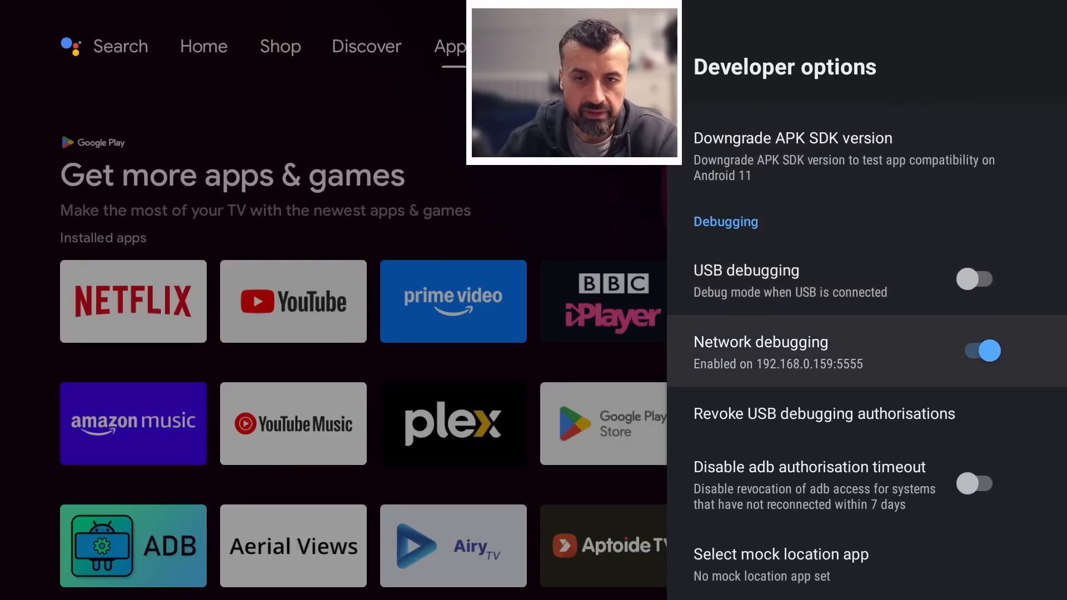
pyautogui.press('Return')
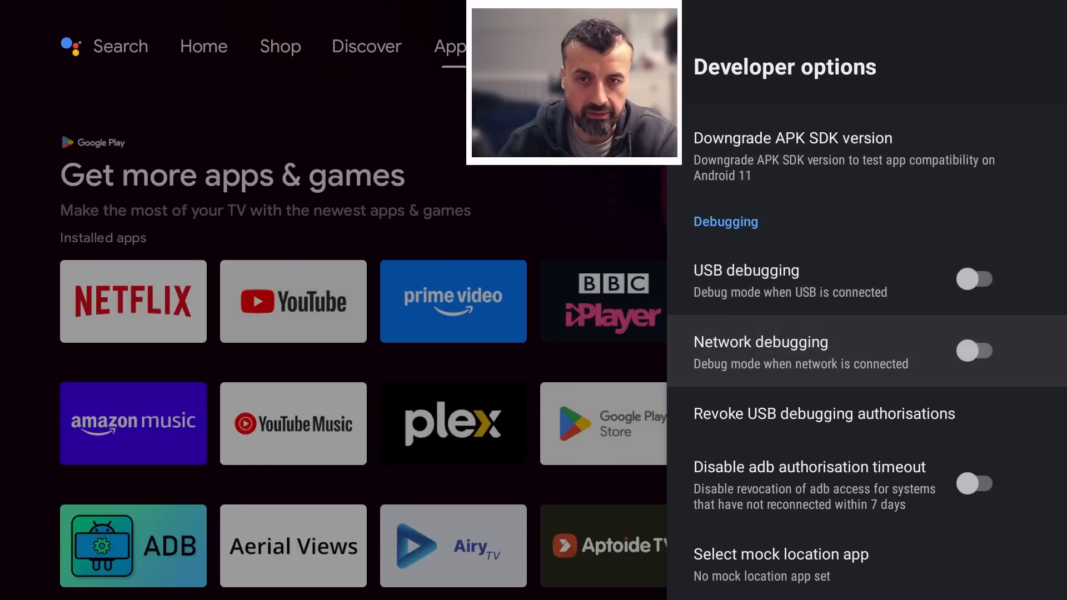
pyautogui.press('Return')
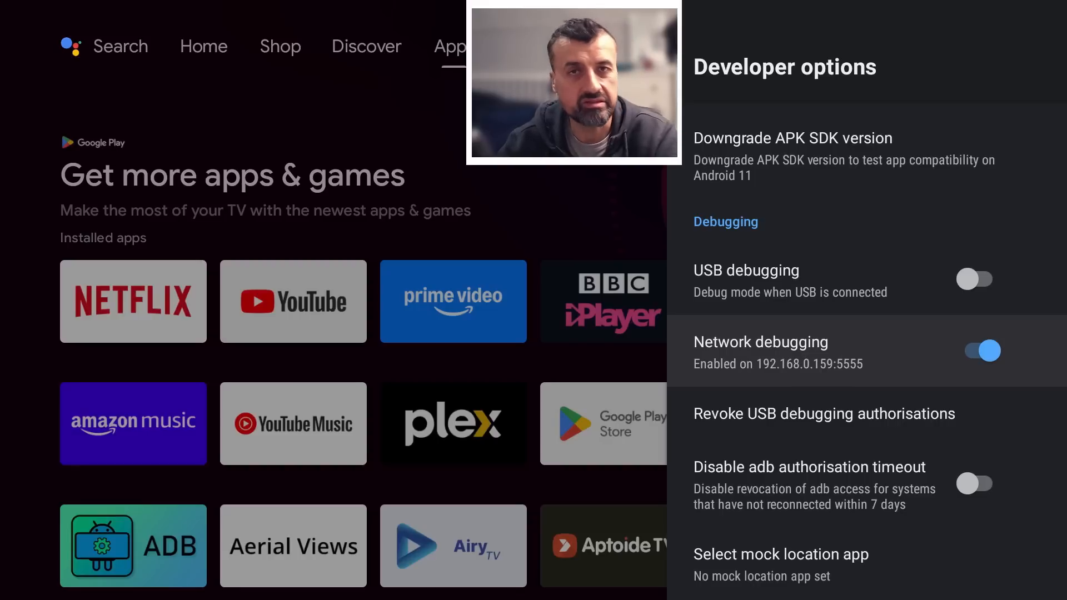
pyautogui.press('Down')
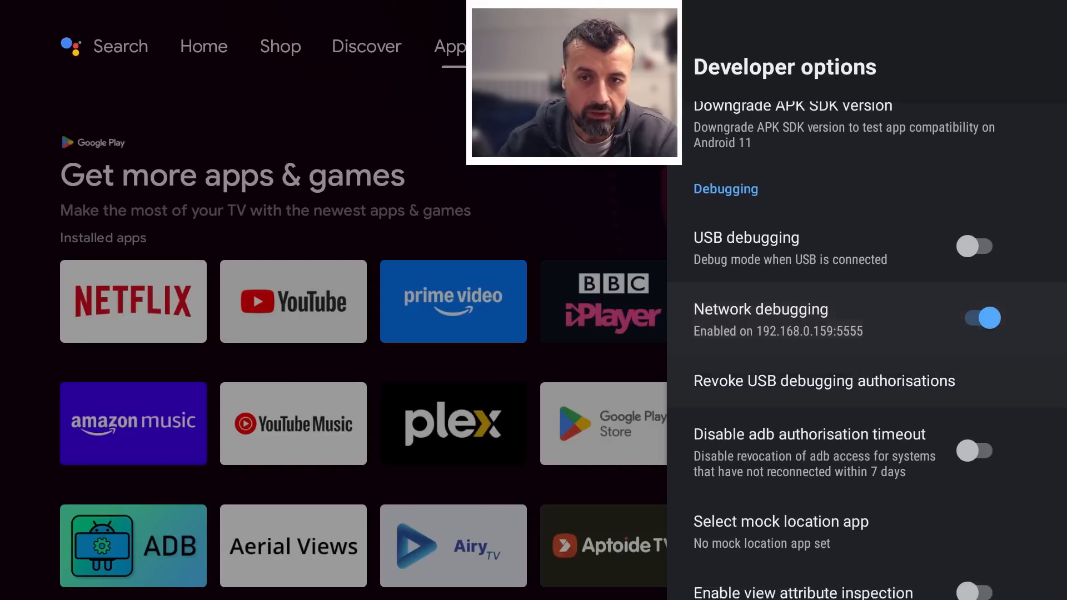
pyautogui.press('Up')
pyautogui.press('Up')
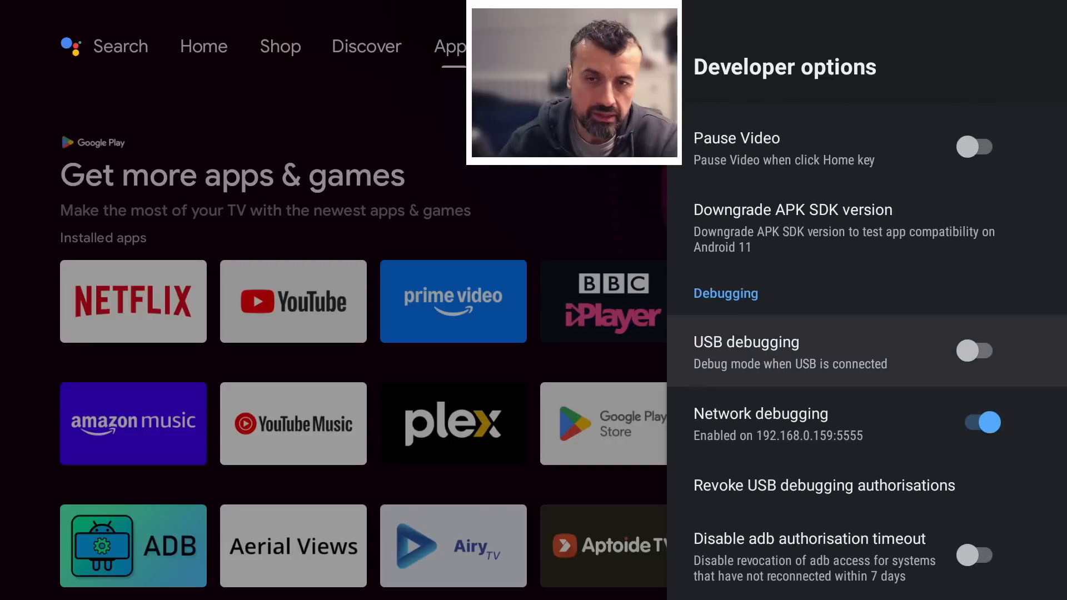
pyautogui.press('Down')
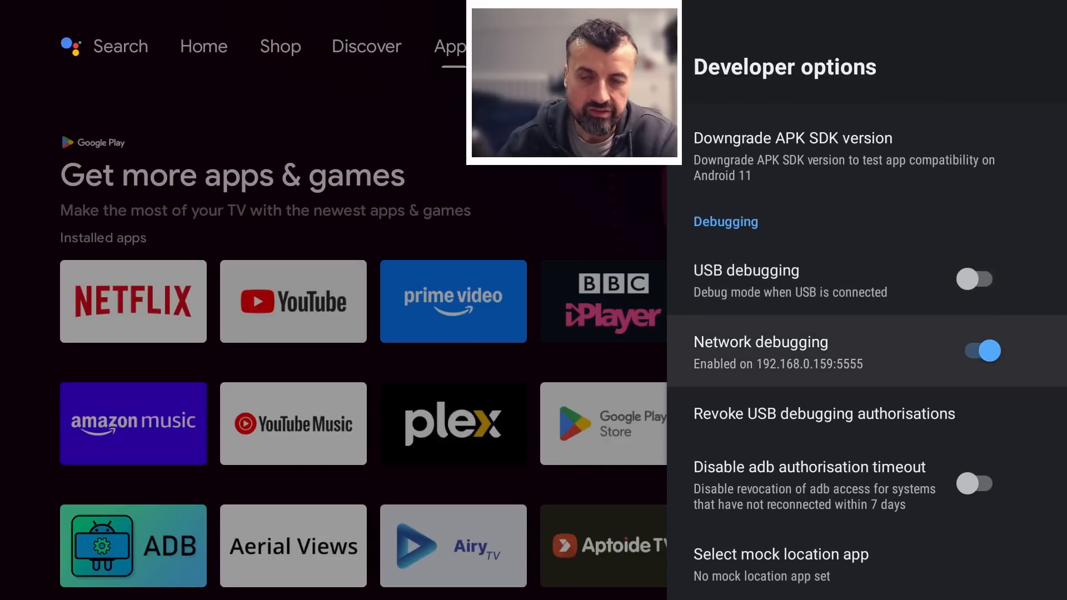
# Scroll down to the drawing settings and set Window animation scale to Animation off.
pyautogui.press('Down')
pyautogui.press('Down')
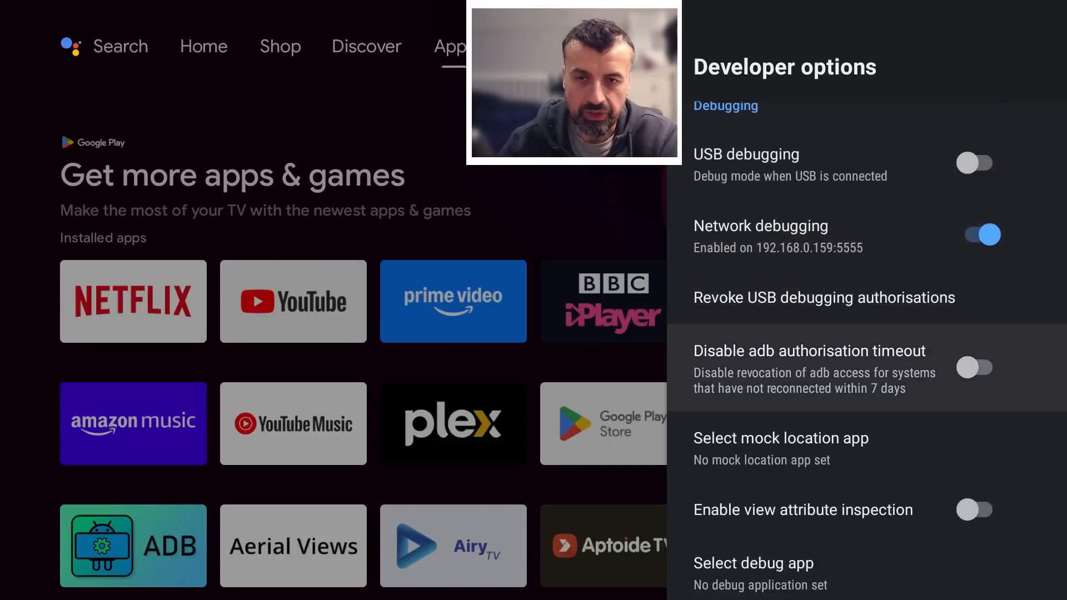
pyautogui.press('Down')
pyautogui.press('Down')
pyautogui.press('Down')
pyautogui.press('Down')
pyautogui.press('Down')
pyautogui.press('Down')
pyautogui.press('Down')
pyautogui.press('Down')
pyautogui.press('Down')
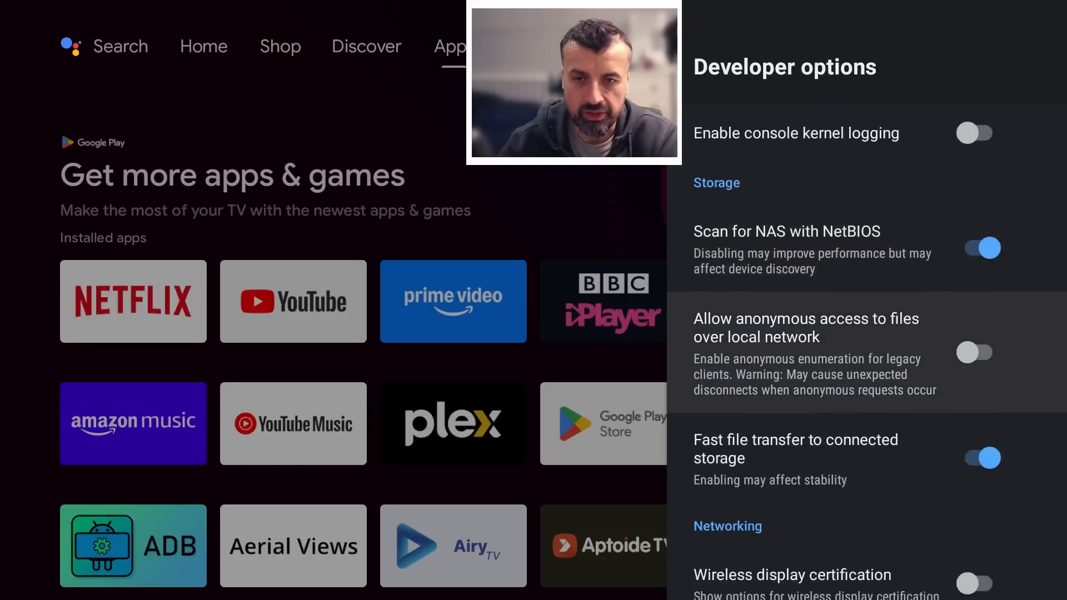
pyautogui.press('Down')
pyautogui.press('Down')
pyautogui.press('Down')
pyautogui.press('Down')
pyautogui.press('Down')
pyautogui.press('Down')
pyautogui.press('Down')
pyautogui.press('Down')
pyautogui.press('Down')
pyautogui.press('Down')
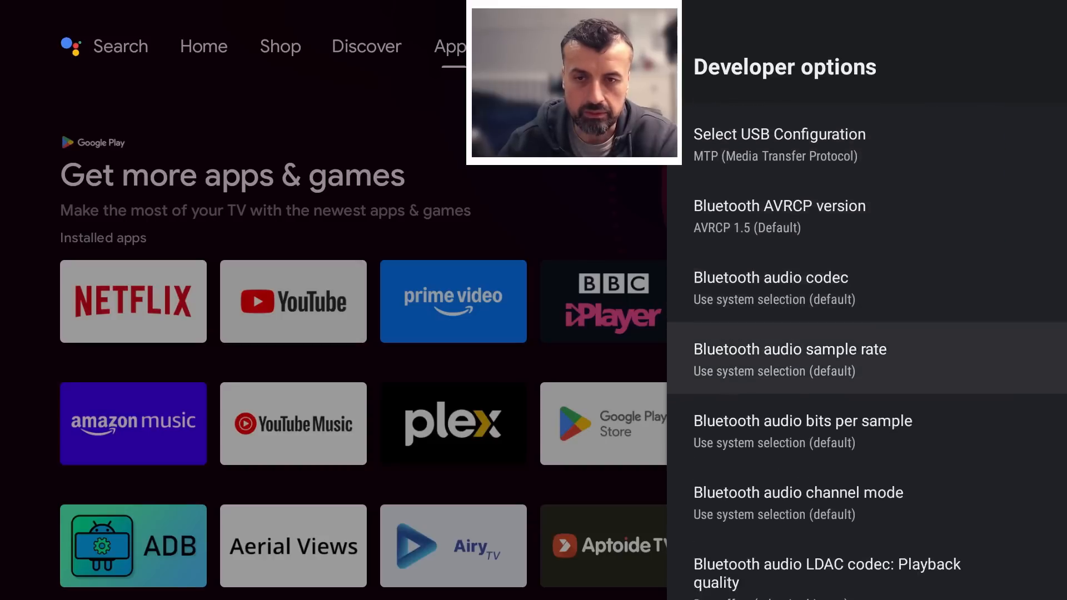
pyautogui.press('Down')
pyautogui.press('Down')
pyautogui.press('Down')
pyautogui.press('Down')
pyautogui.press('Down')
pyautogui.press('Down')
pyautogui.press('Down')
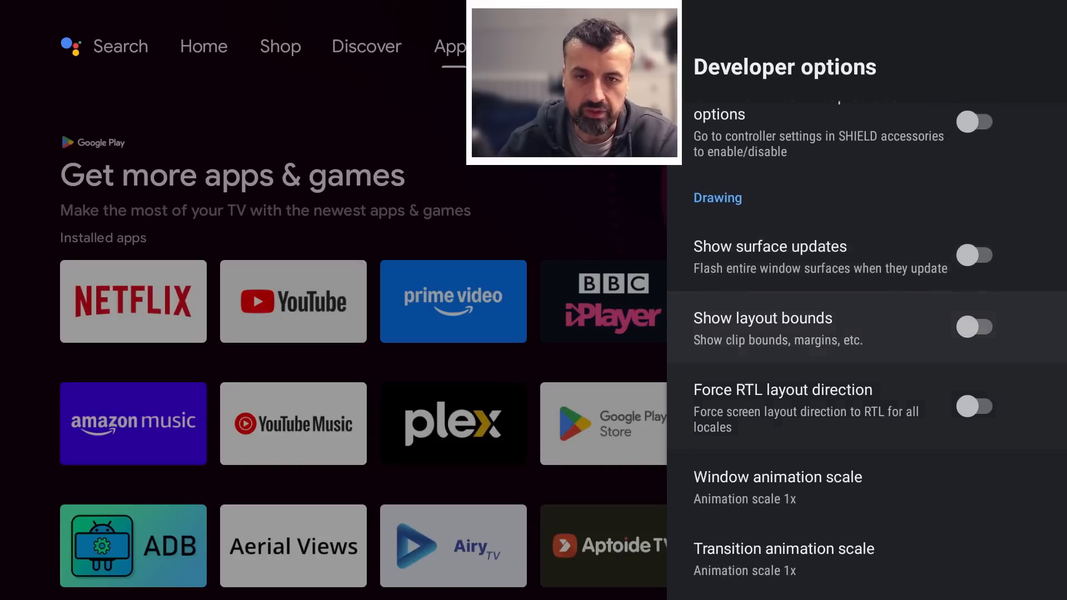
pyautogui.press('Down')
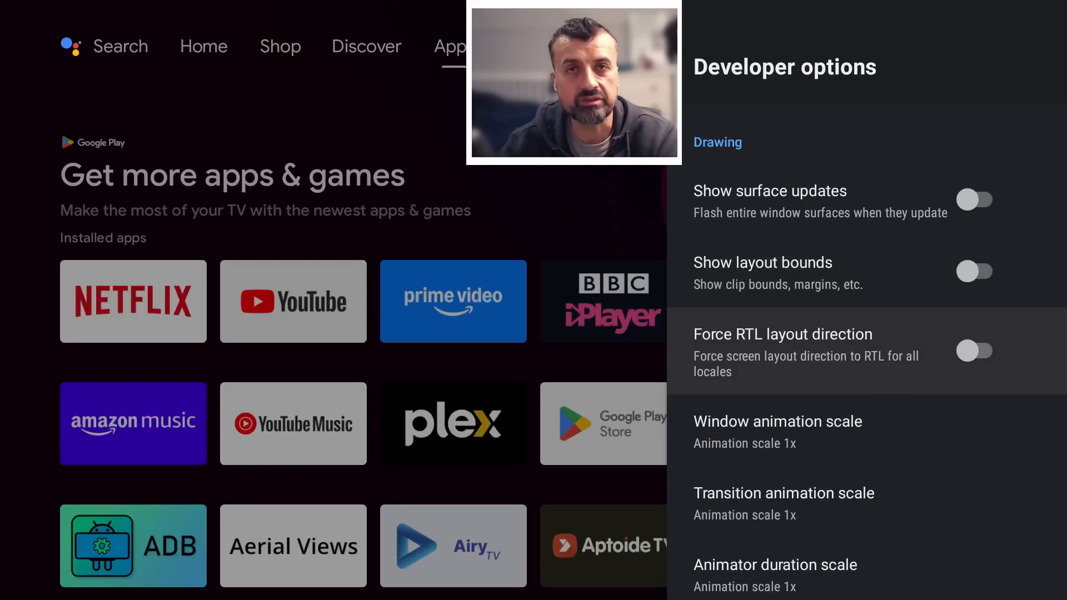
pyautogui.press('Down')
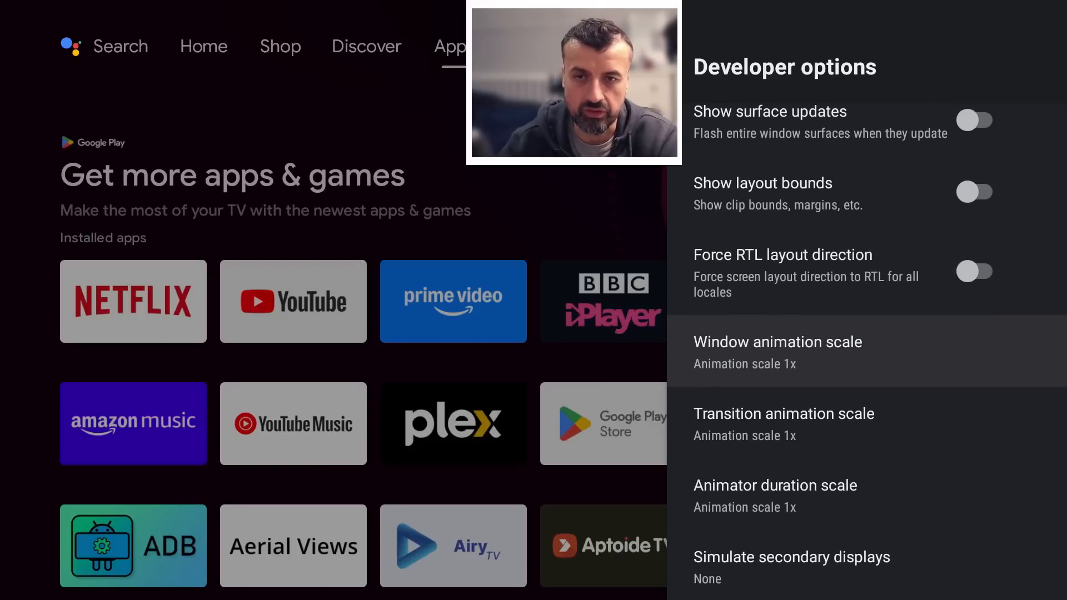
pyautogui.press('Return')
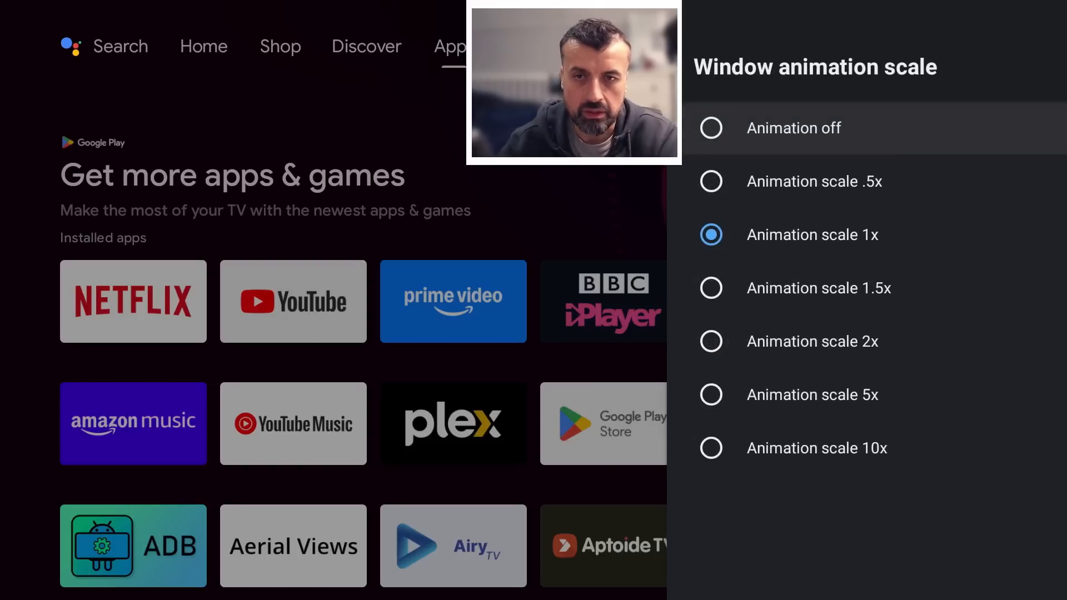
pyautogui.press('Return')
# Set Transition animation scale to Animation off and Animator duration scale to .5x.
pyautogui.press('Down')
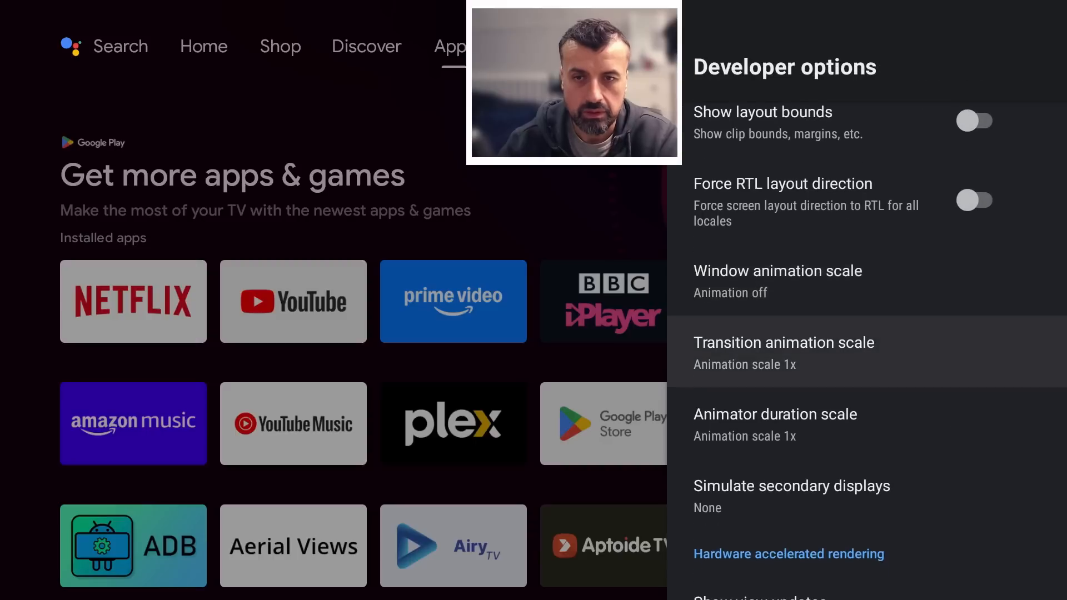
pyautogui.press('Return')
pyautogui.press('Up')
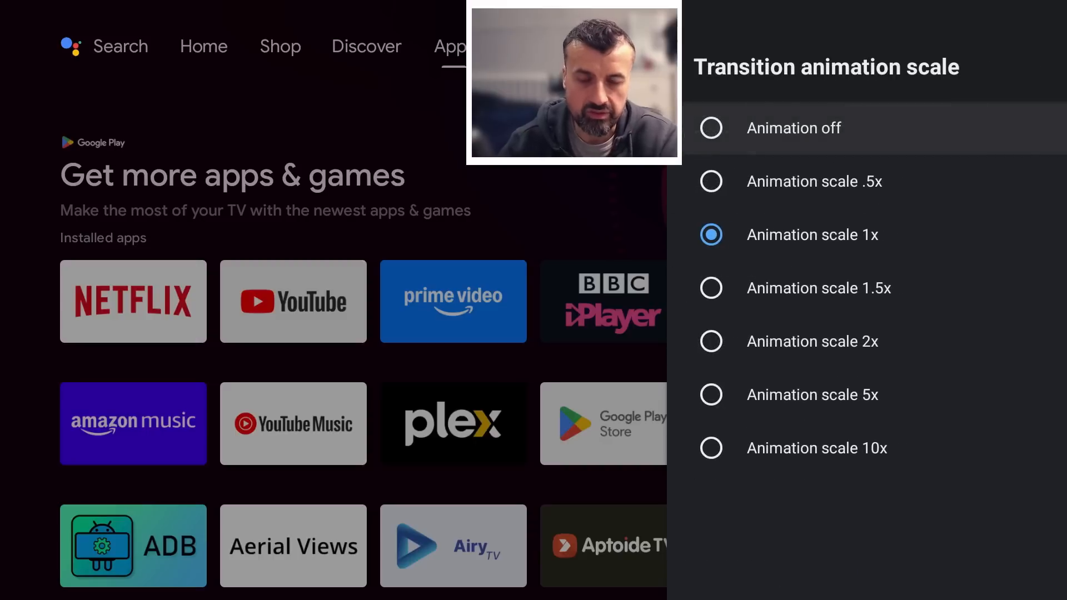
pyautogui.press('Return')
pyautogui.press('Down')
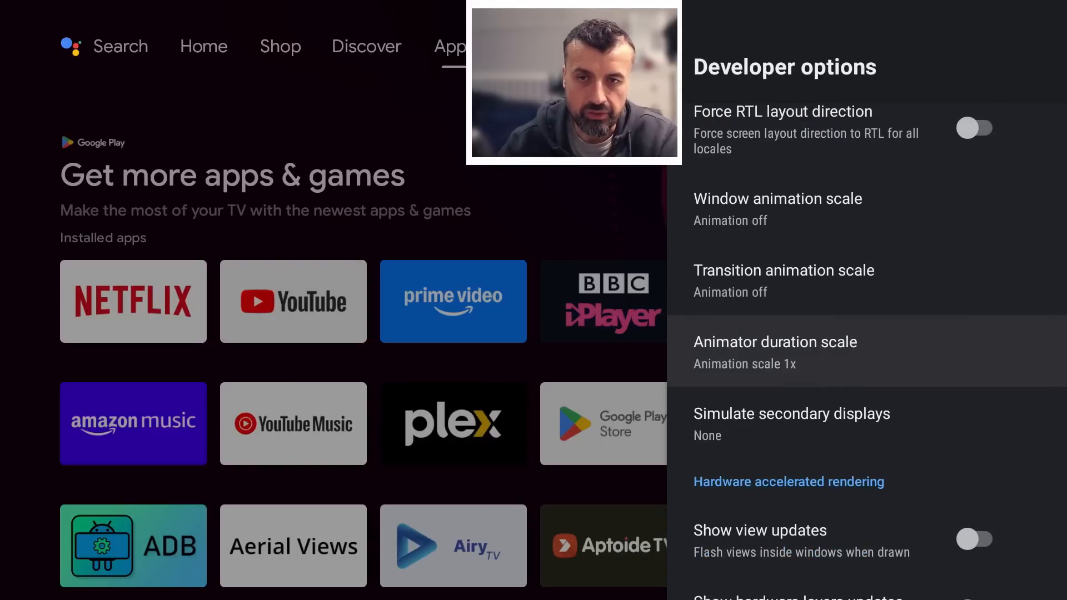
pyautogui.press('Return')
pyautogui.press('Down')
pyautogui.press('Return')
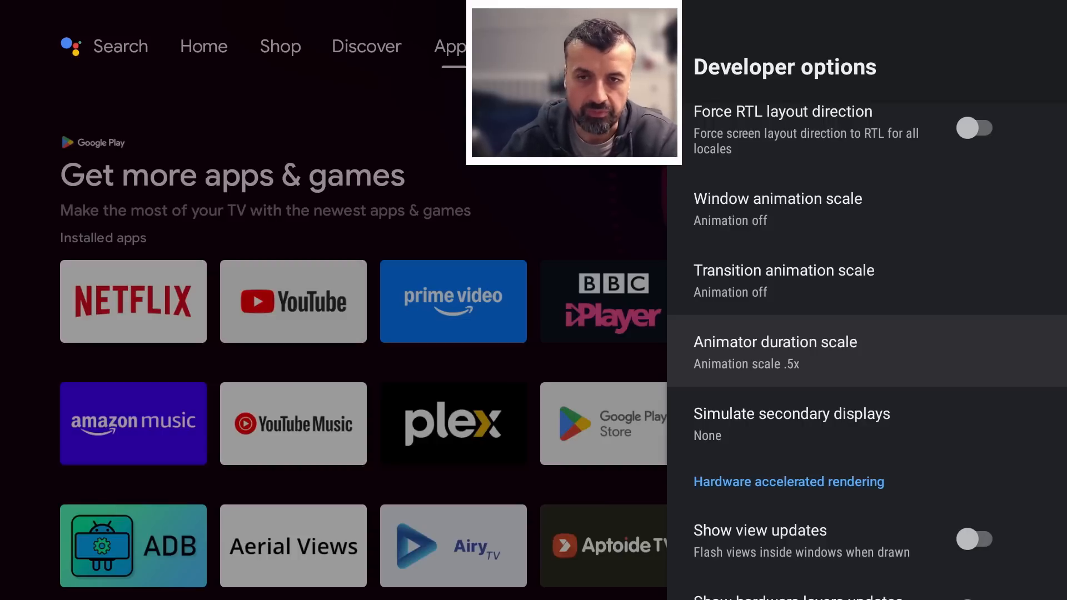
# Back out of Developer options and Settings, glance through the installed apps and return Home.
pyautogui.press('Escape')
pyautogui.press('Return')
pyautogui.press('Escape')
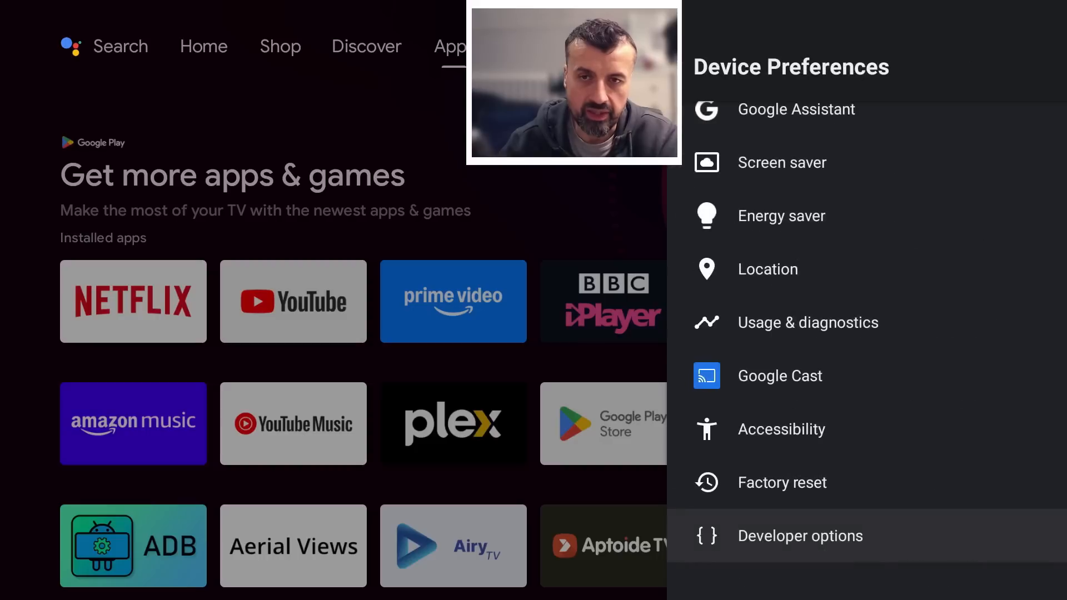
pyautogui.press('Escape')
pyautogui.press('Escape')
pyautogui.press('Left')
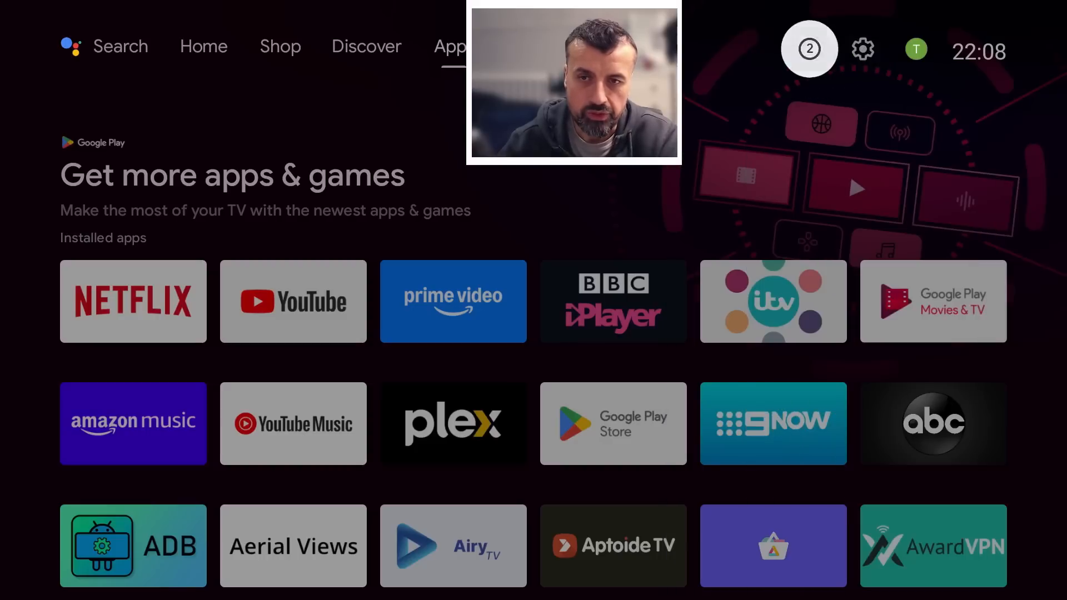
pyautogui.press('Down')
pyautogui.press('Down')
pyautogui.press('Down')
pyautogui.press('Up')
pyautogui.press('Up')
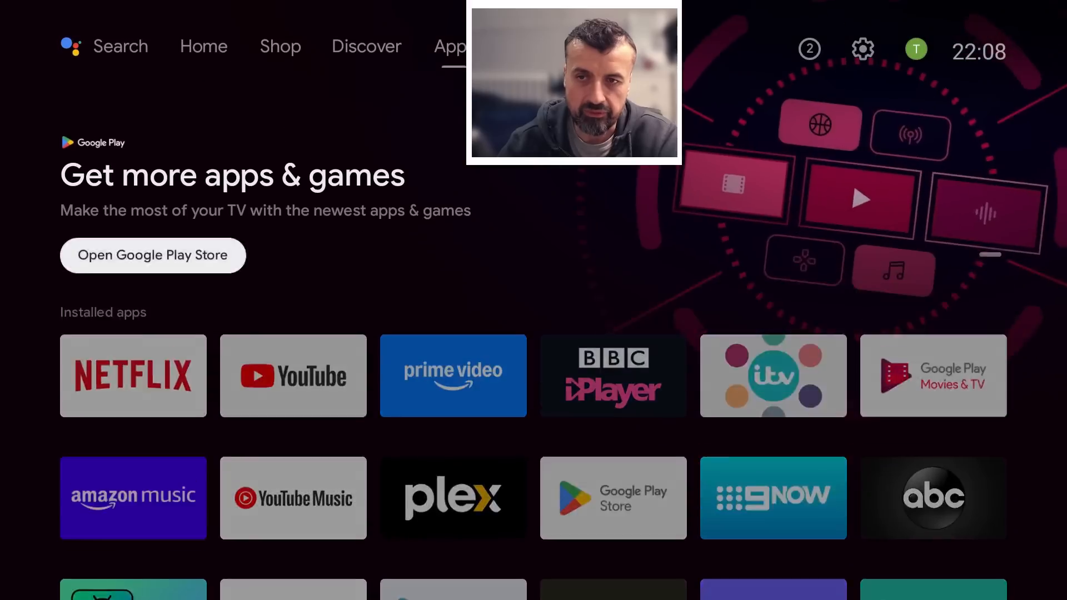
pyautogui.press('Down')
pyautogui.press('Down')
pyautogui.press('Down')
pyautogui.press('Right')
pyautogui.press('Right')
pyautogui.press('Right')
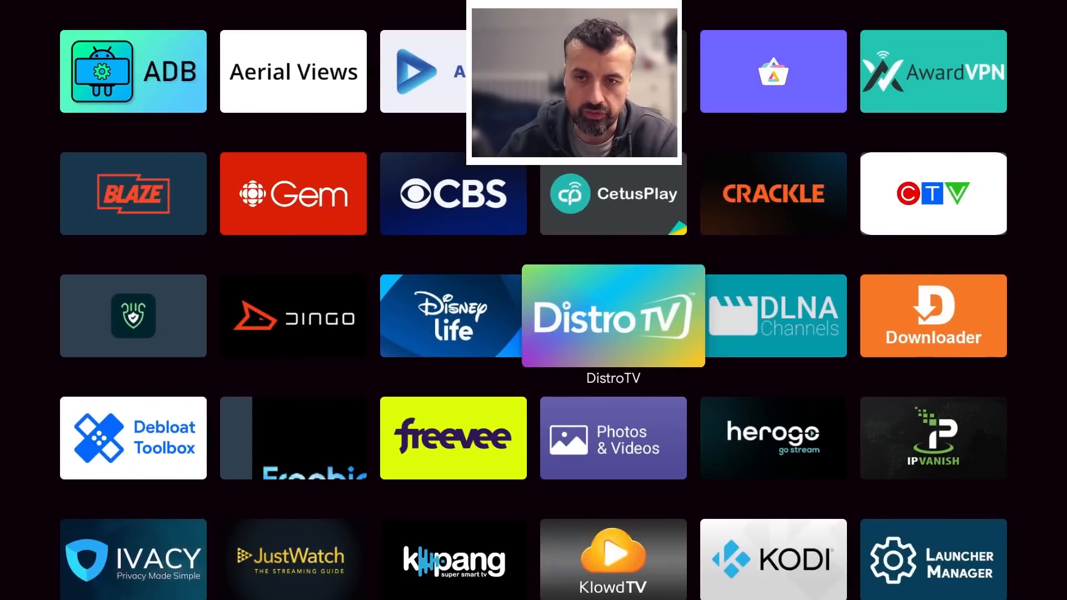
pyautogui.press('Home')
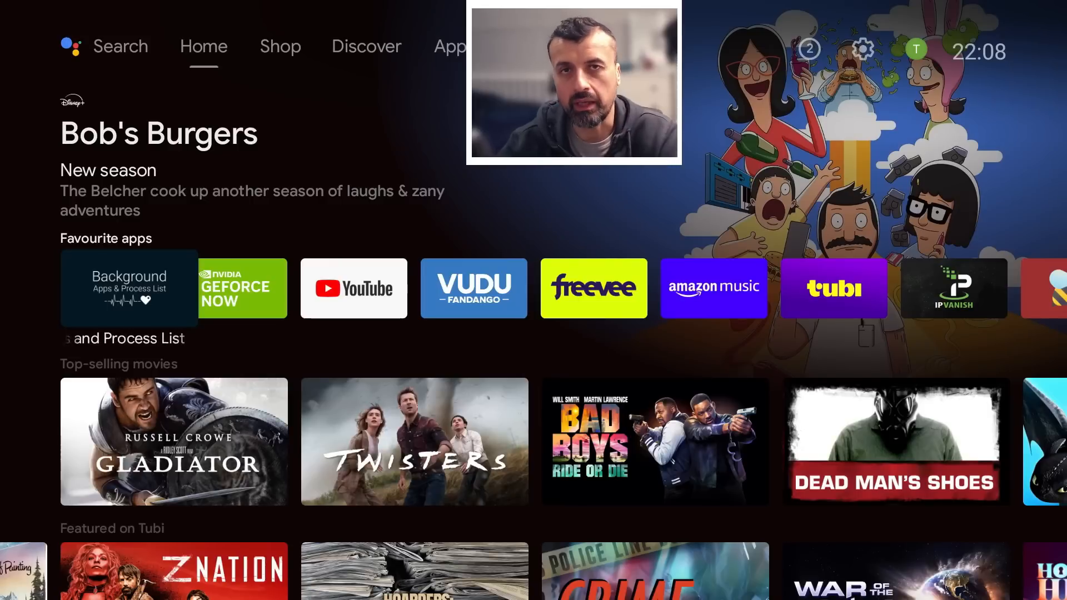
# Move along the Favourite apps row to Downloader and launch it.
pyautogui.press('Right')
pyautogui.press('Right')
pyautogui.press('Right')
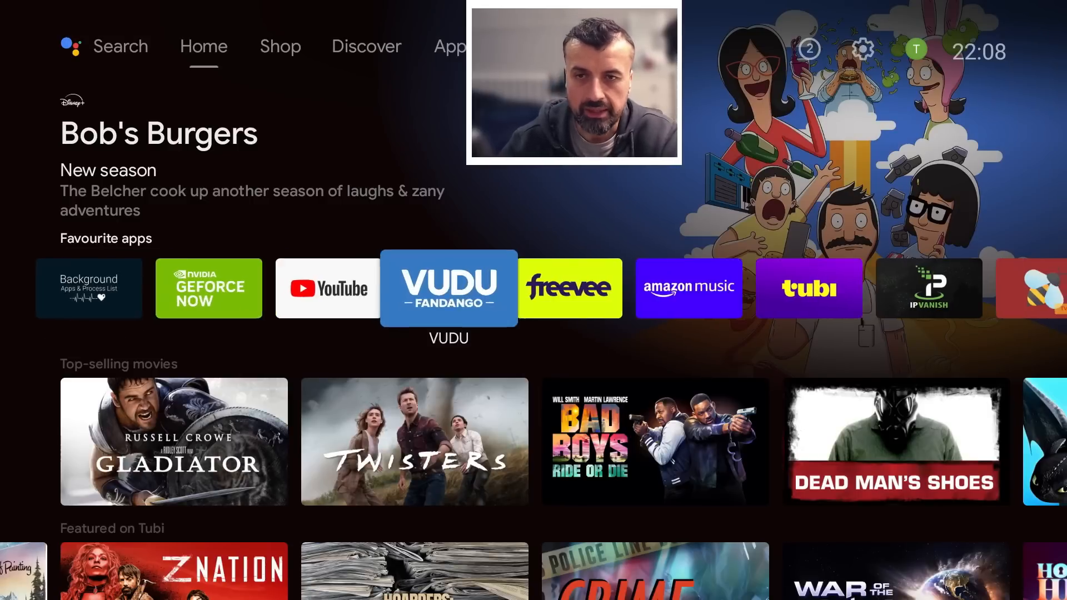
pyautogui.press('Right')
pyautogui.press('Right')
pyautogui.press('Right')
pyautogui.press('Right')
pyautogui.press('Right')
pyautogui.press('Right')
pyautogui.press('Right')
pyautogui.press('Right')
pyautogui.press('Right')
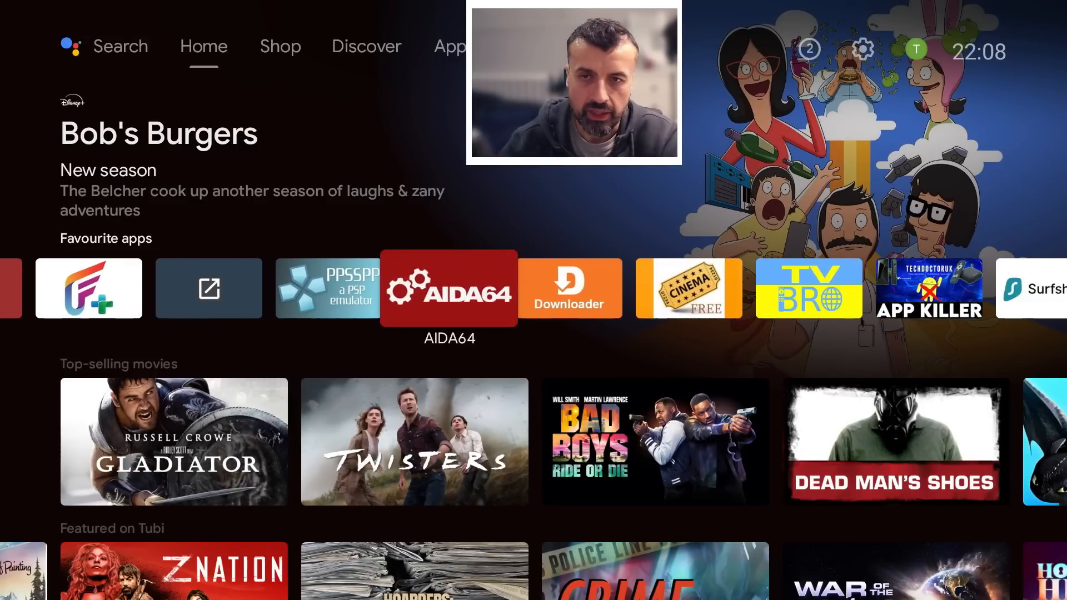
pyautogui.press('Right')
pyautogui.press('Right')
pyautogui.press('Left')
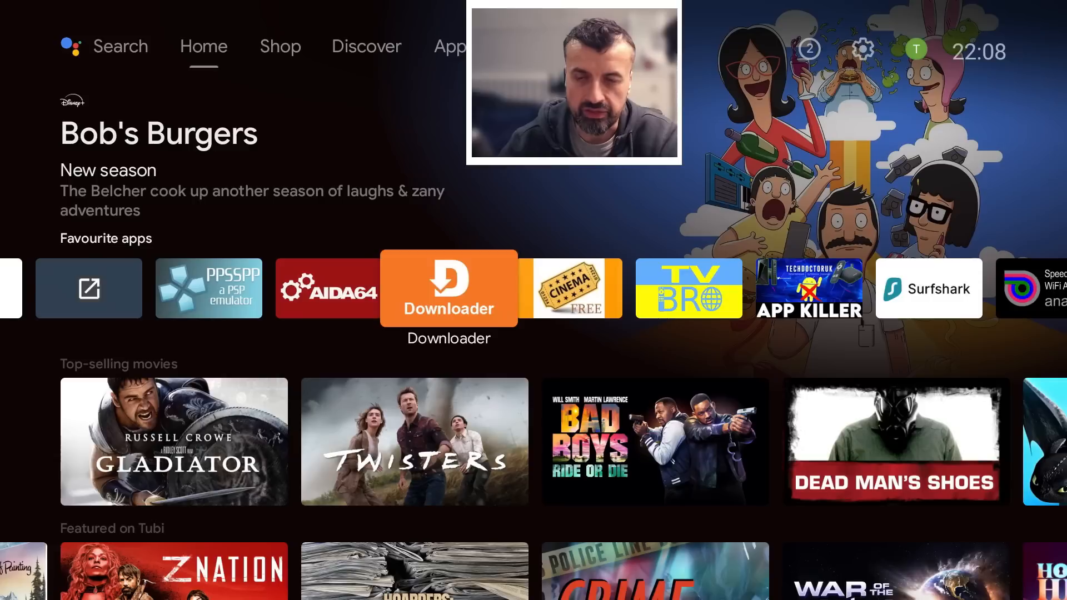
pyautogui.press('Return')
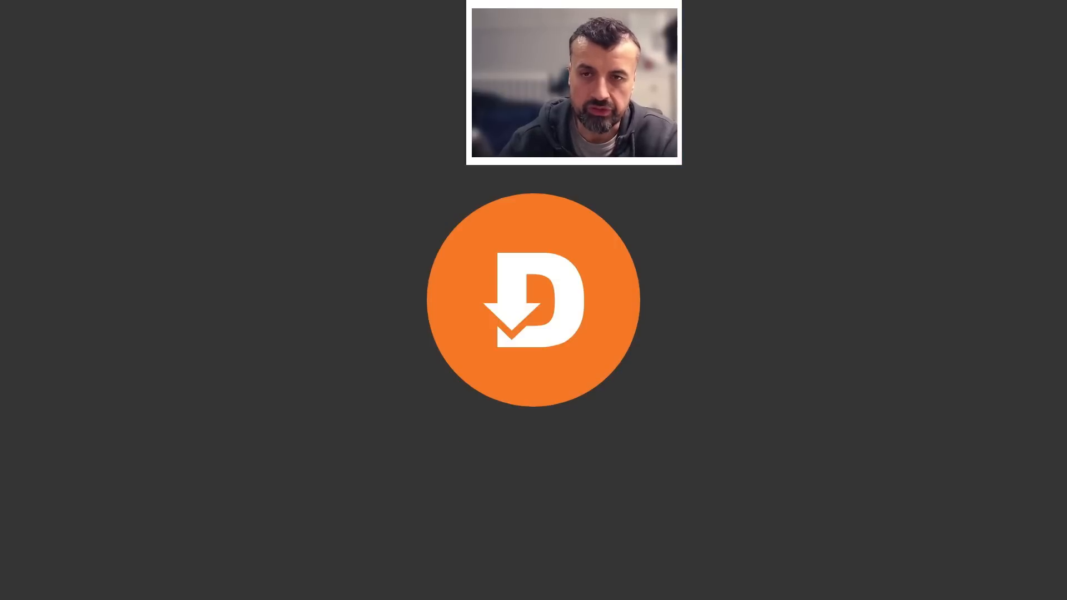
# Enter short code 53402 in Downloader's URL field and load the TechDoctorUK page.
pyautogui.press('Up')
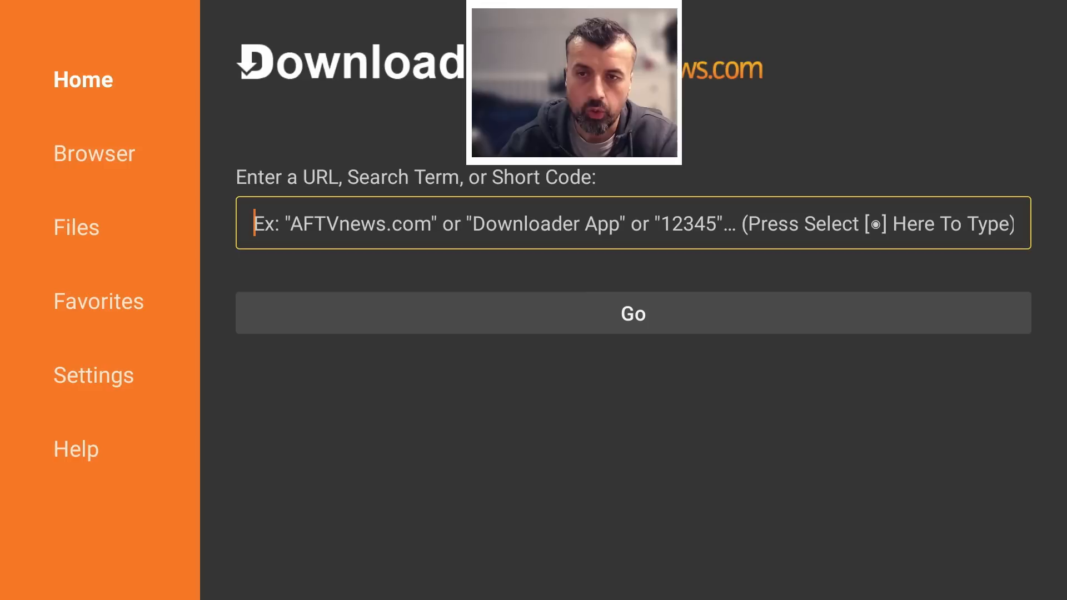
pyautogui.press('Return')
pyautogui.write('53402')
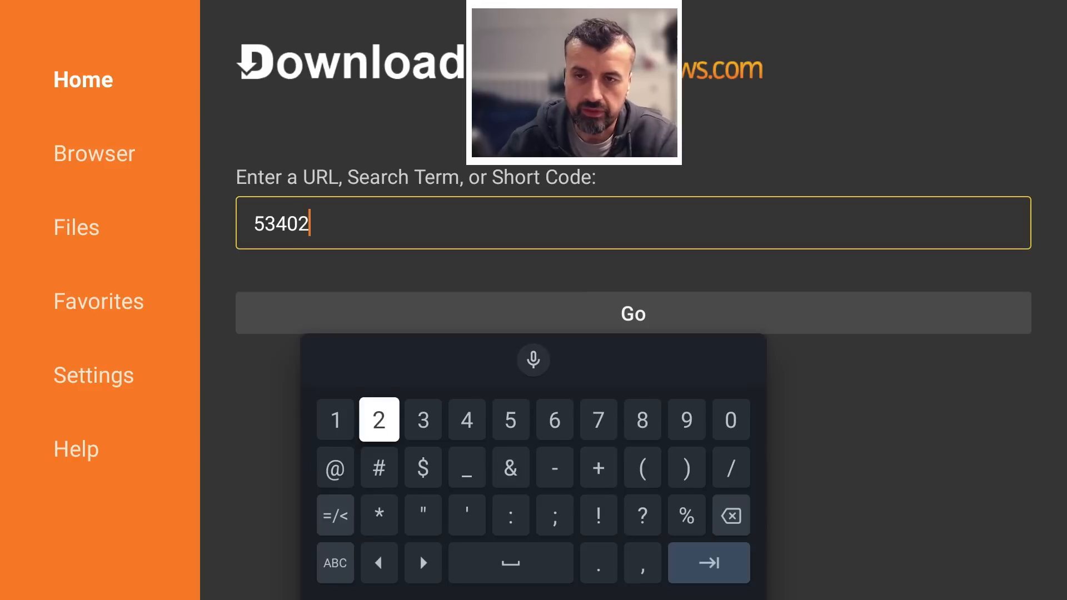
pyautogui.press('Down')
pyautogui.press('Right')
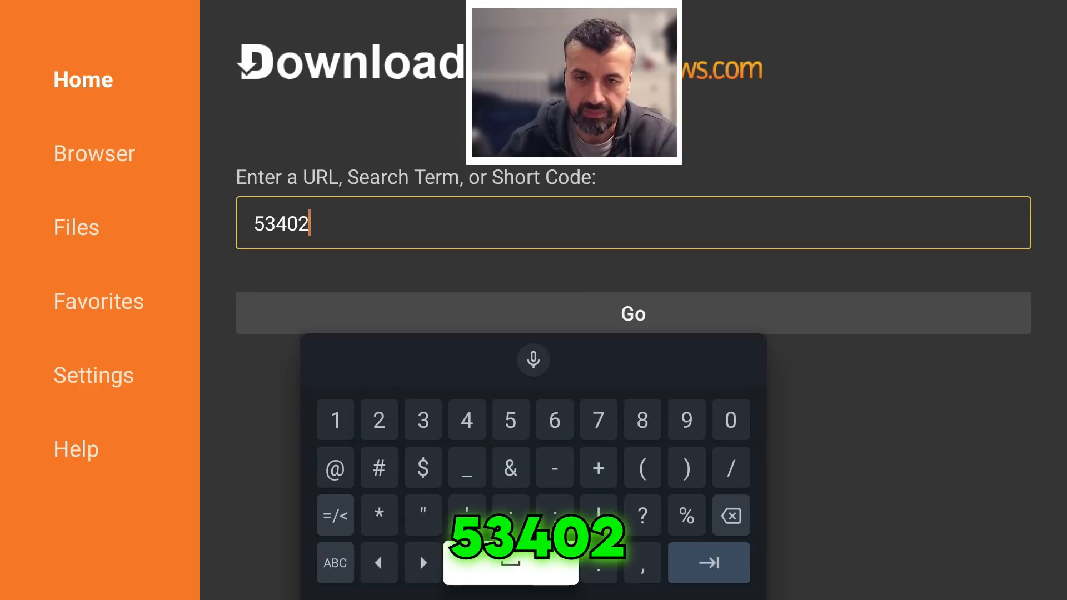
pyautogui.press('Right')
pyautogui.press('Right')
pyautogui.press('Return')
pyautogui.press('Return')
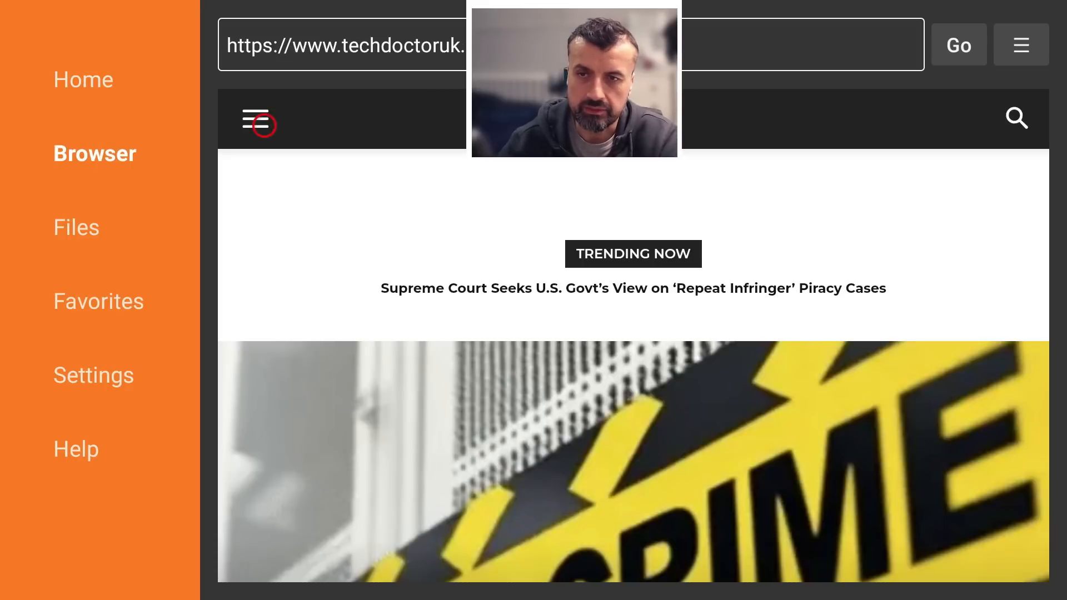
# Use the site's hamburger menu to reach the Android TV Custom Launcher November 2024 article.
pyautogui.click(263, 125)
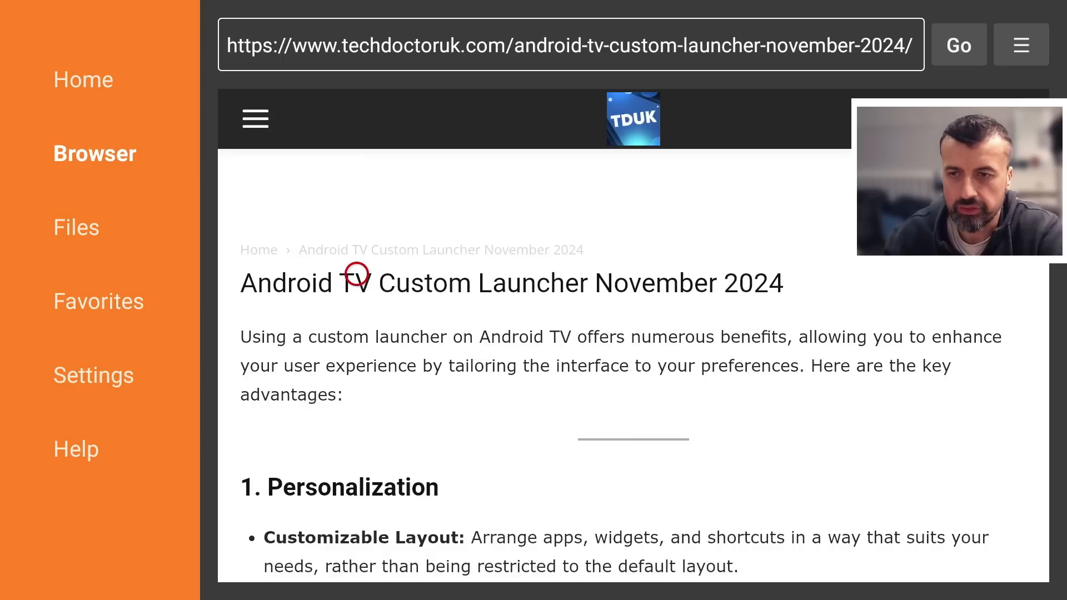
pyautogui.scroll(-3, 357, 496)
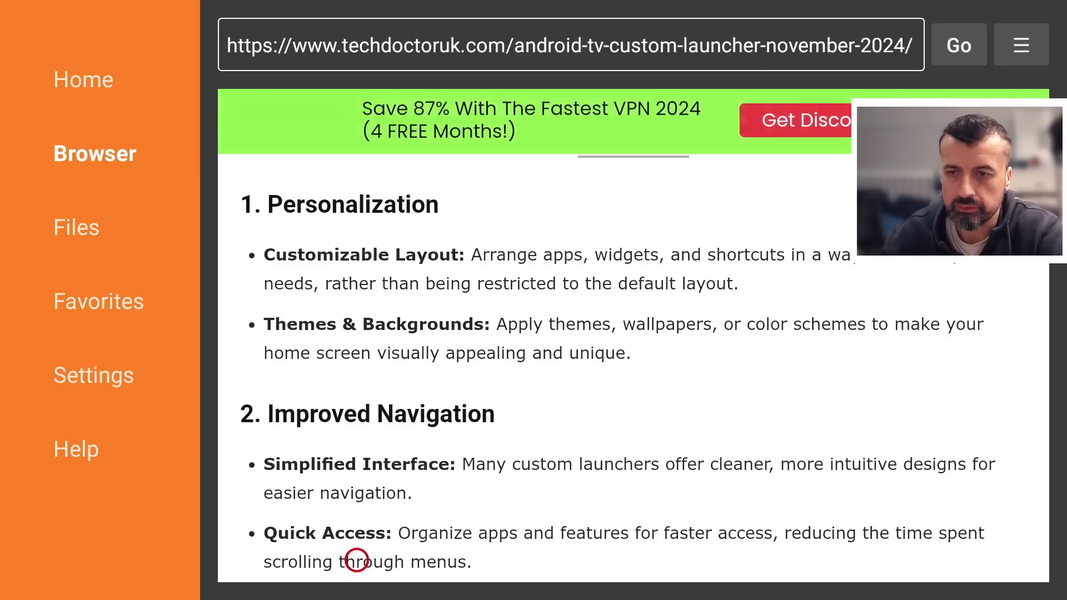
pyautogui.scroll(-5, 357, 560)
pyautogui.scroll(-5, 357, 560)
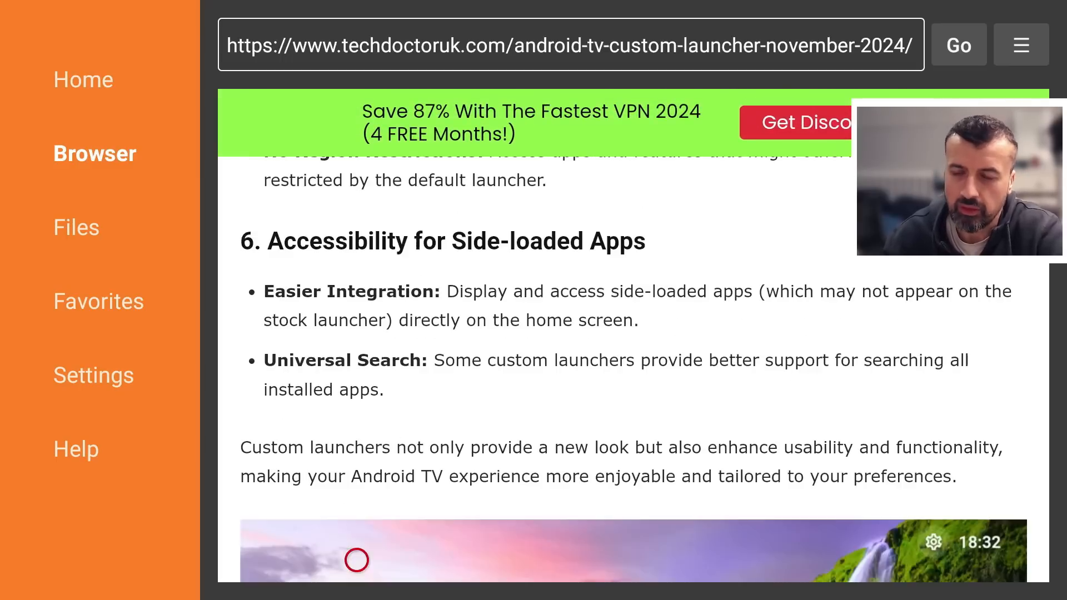
pyautogui.scroll(-5, 357, 560)
pyautogui.scroll(-5, 357, 561)
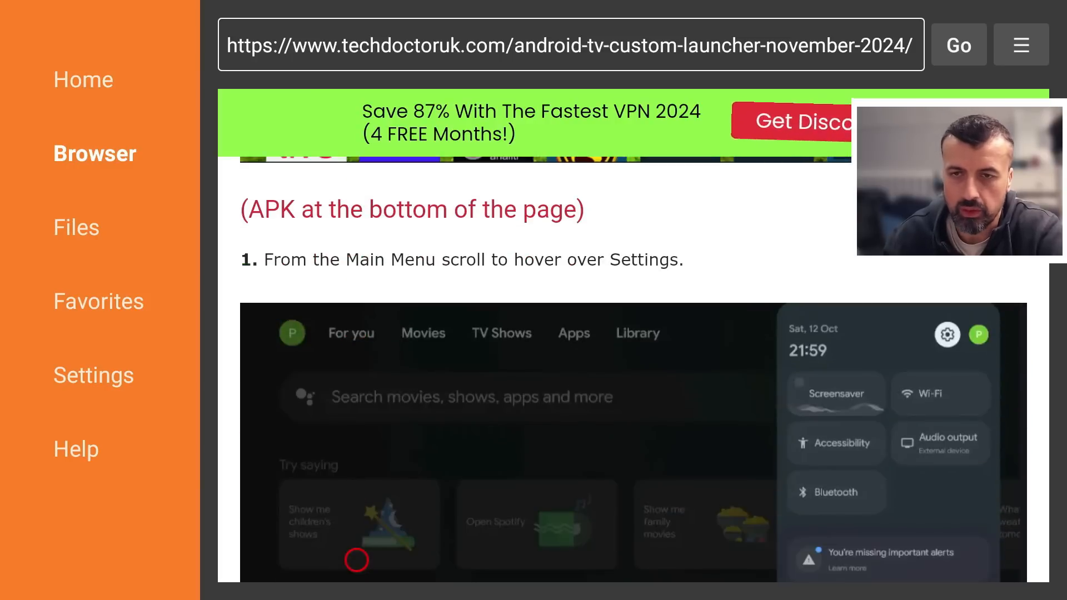
pyautogui.scroll(-5, 357, 561)
pyautogui.scroll(-3, 357, 560)
pyautogui.scroll(-5, 357, 560)
pyautogui.scroll(-5, 356, 560)
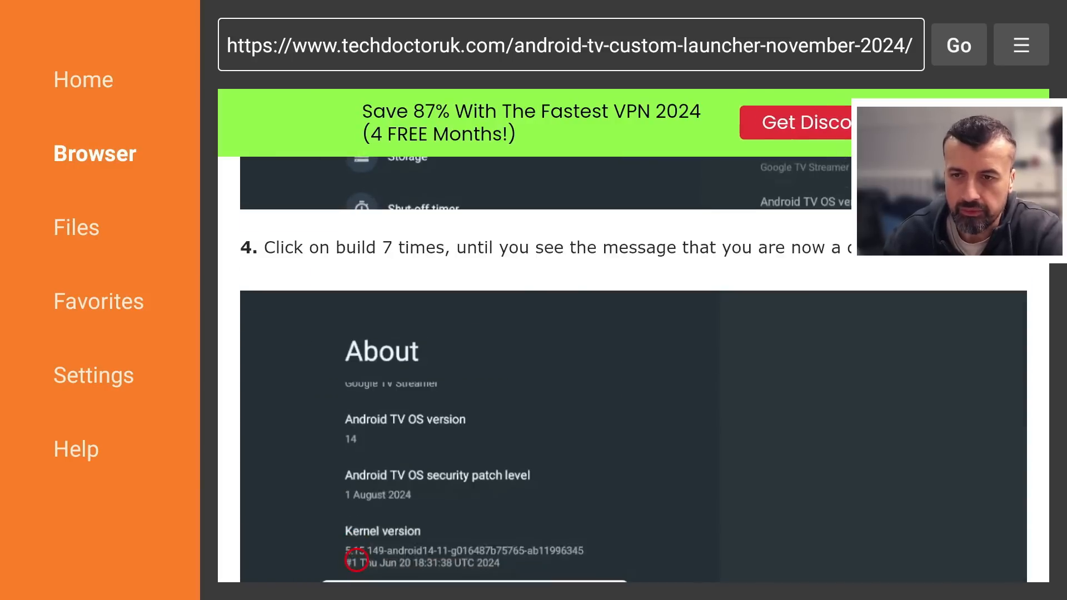
pyautogui.scroll(-5, 356, 561)
pyautogui.scroll(-4, 357, 561)
pyautogui.scroll(-5, 357, 560)
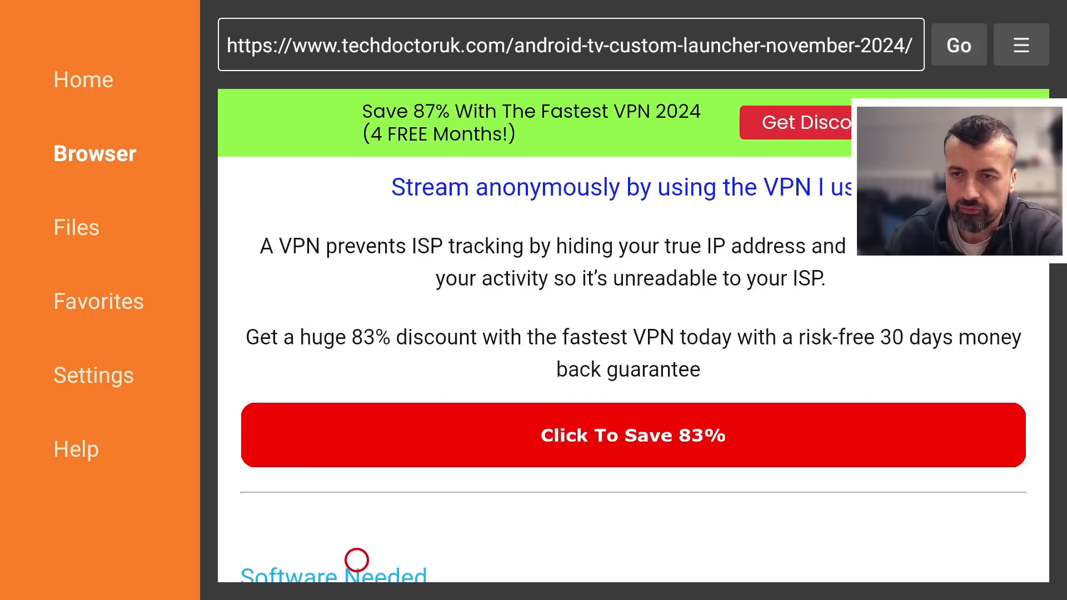
pyautogui.scroll(-3, 357, 561)
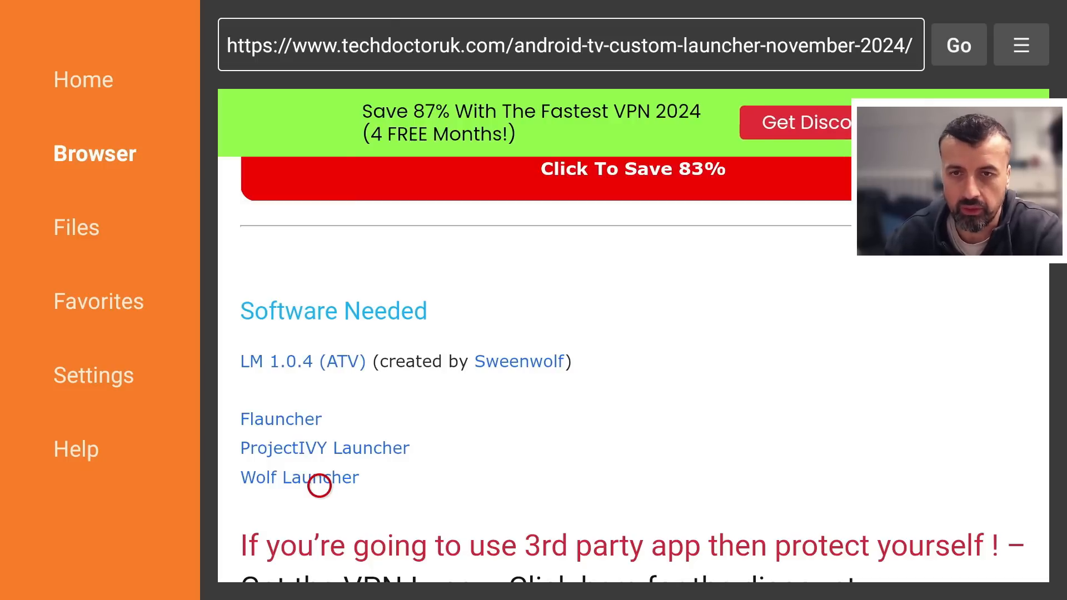
# Download LM 1.0.4 (ATV), install Launcher Manager, dismiss with Done and back out toward Home.
pyautogui.click(319, 354)
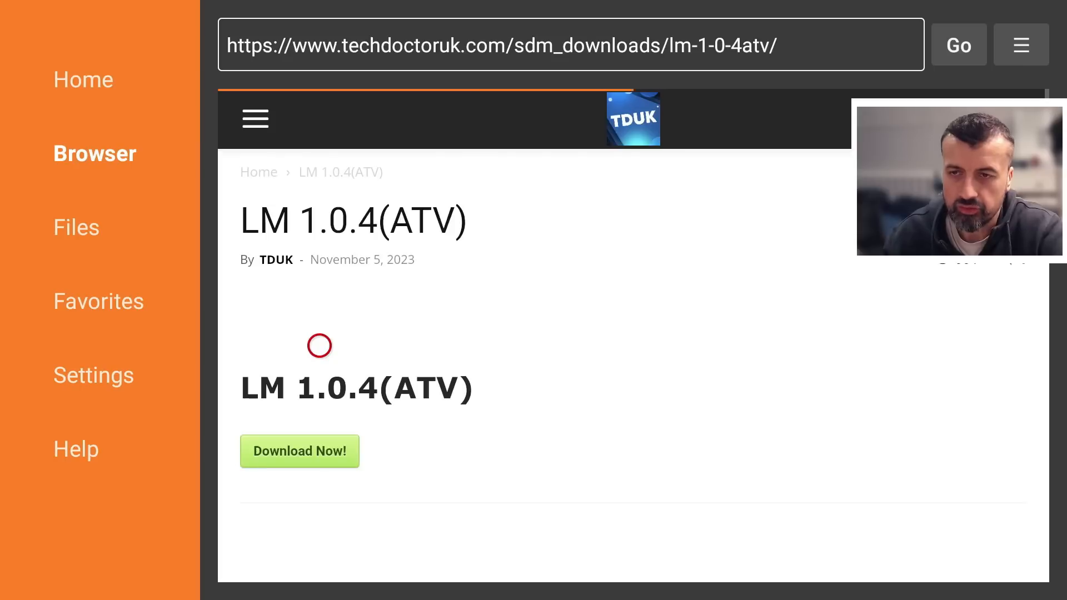
pyautogui.scroll(-2, 319, 492)
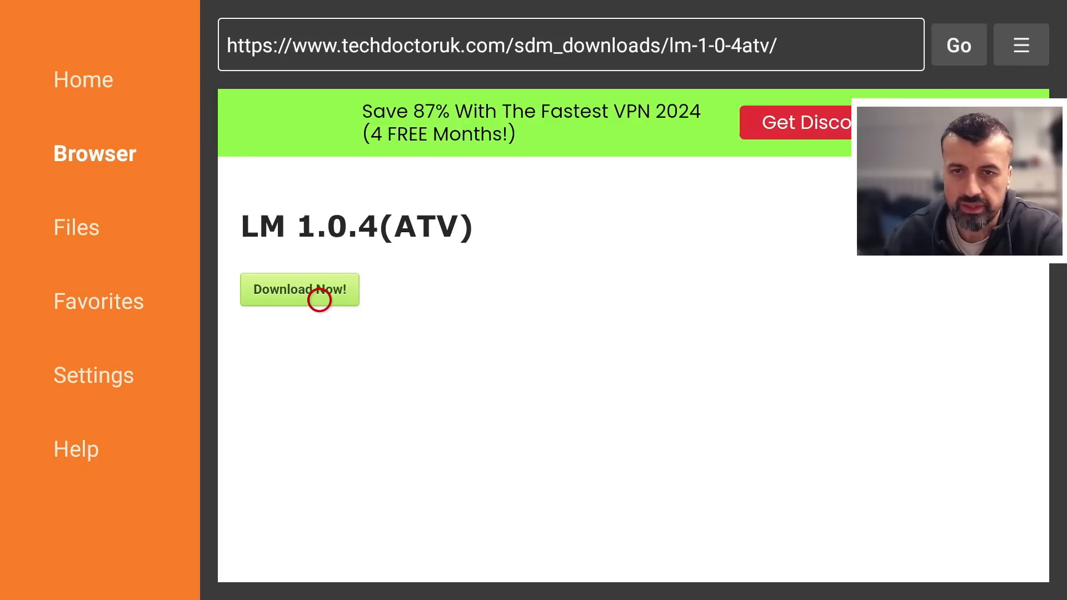
pyautogui.click(319, 298)
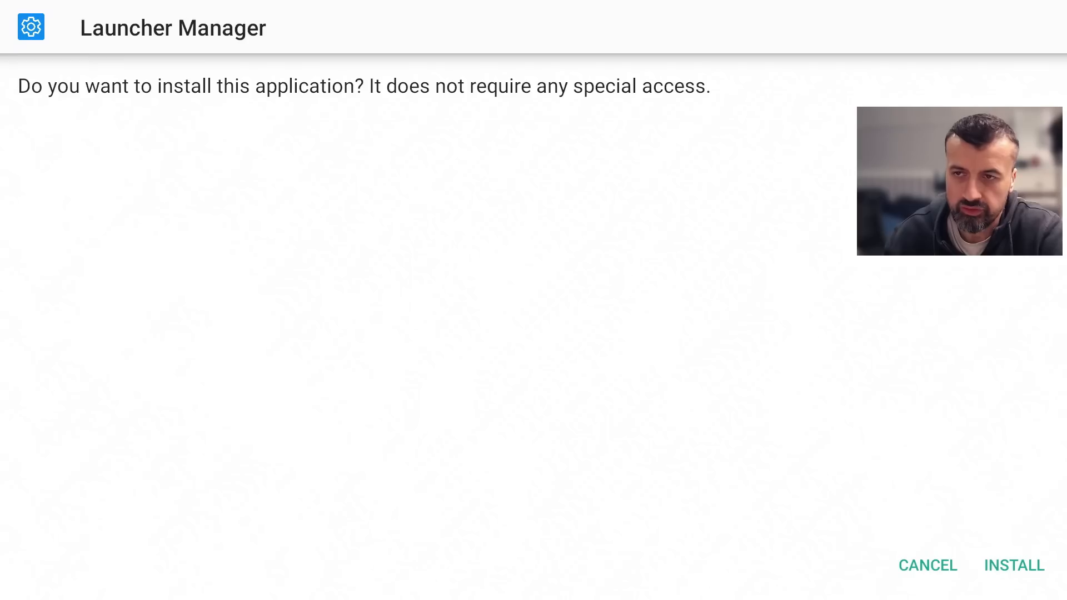
pyautogui.press('Return')
pyautogui.press('Right')
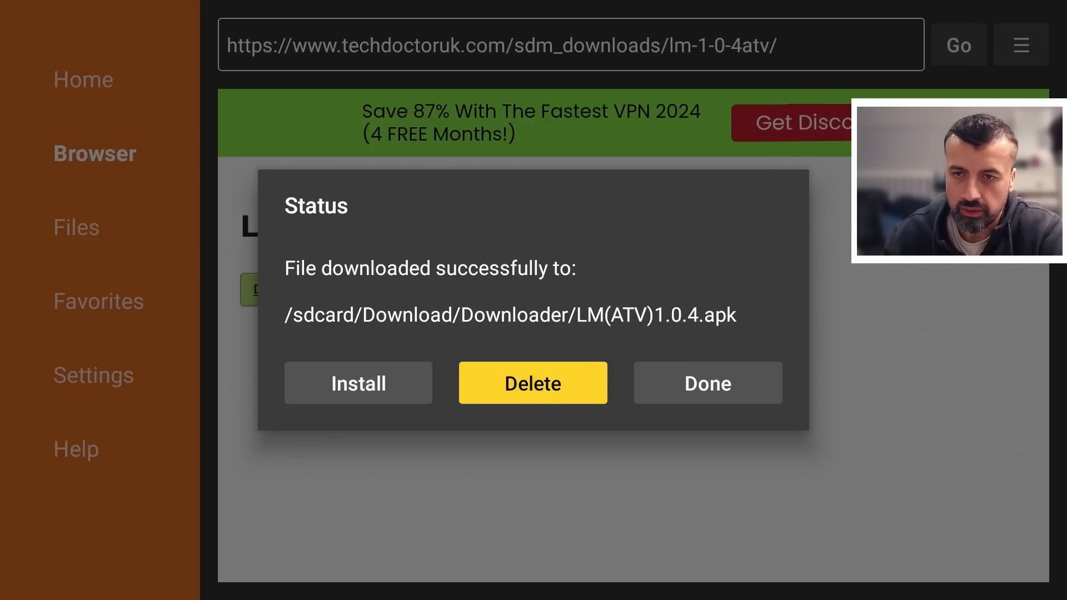
pyautogui.press('Right')
pyautogui.press('Return')
pyautogui.press('Escape')
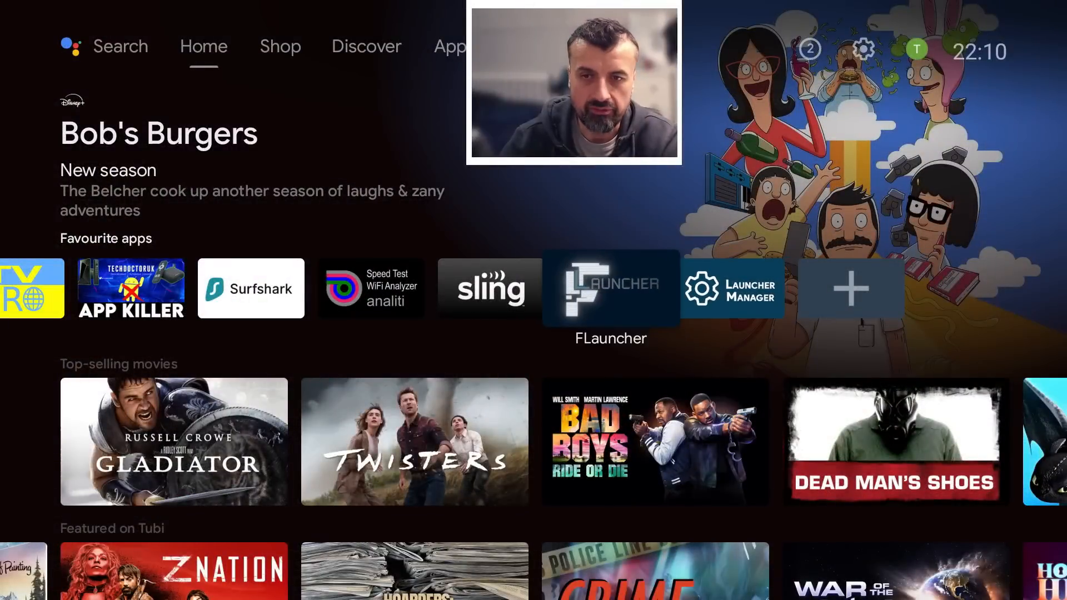
# Launch FLauncher from the Favourite apps row to bring back its custom home screen.
pyautogui.press('Right')
pyautogui.press('Left')
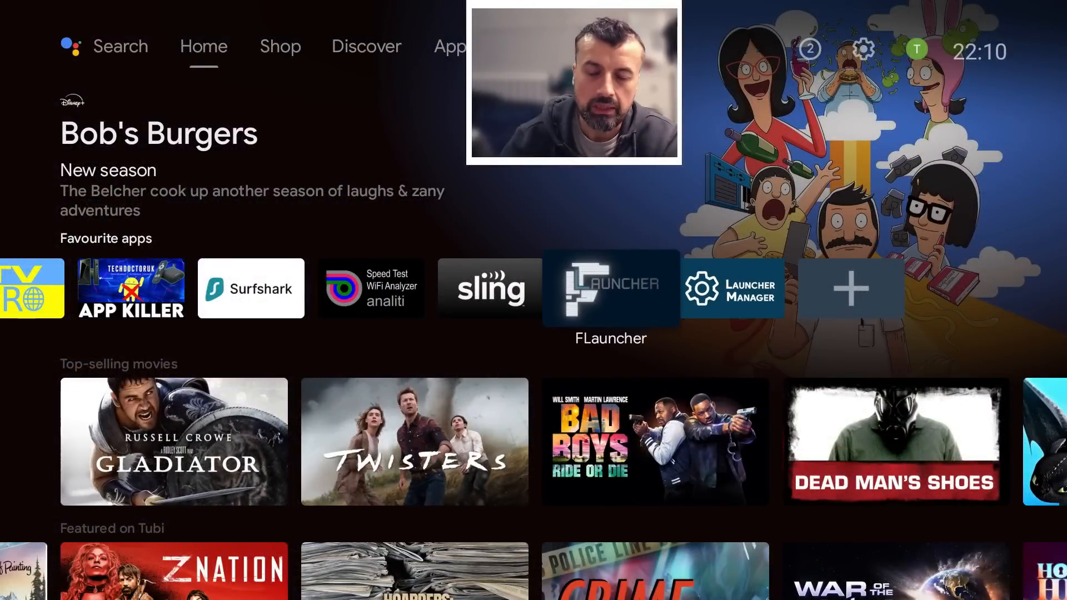
pyautogui.press('Return')
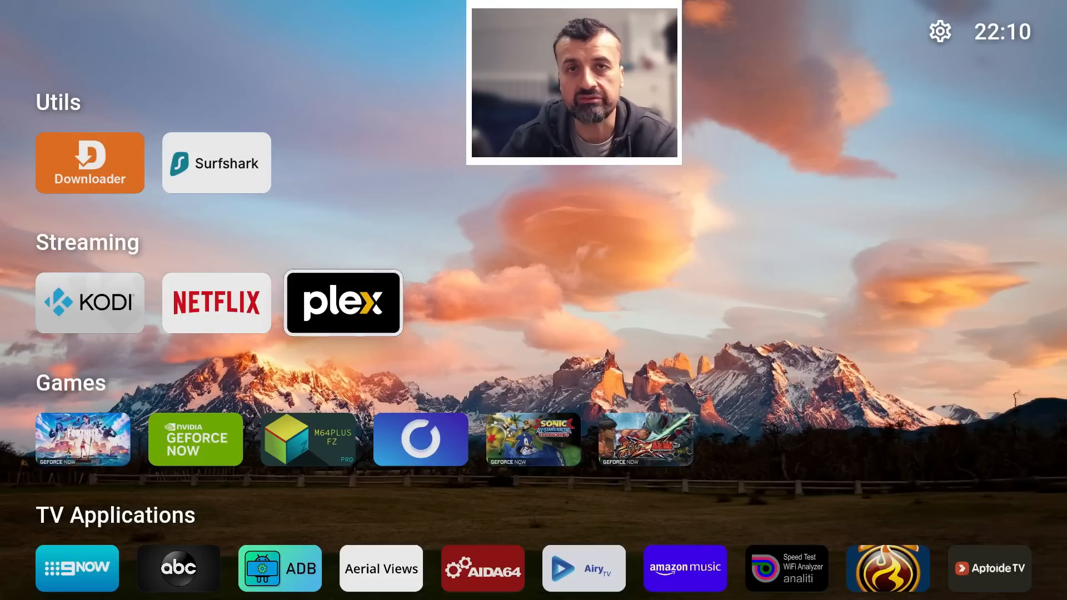
pyautogui.press('Down')
pyautogui.press('Down')
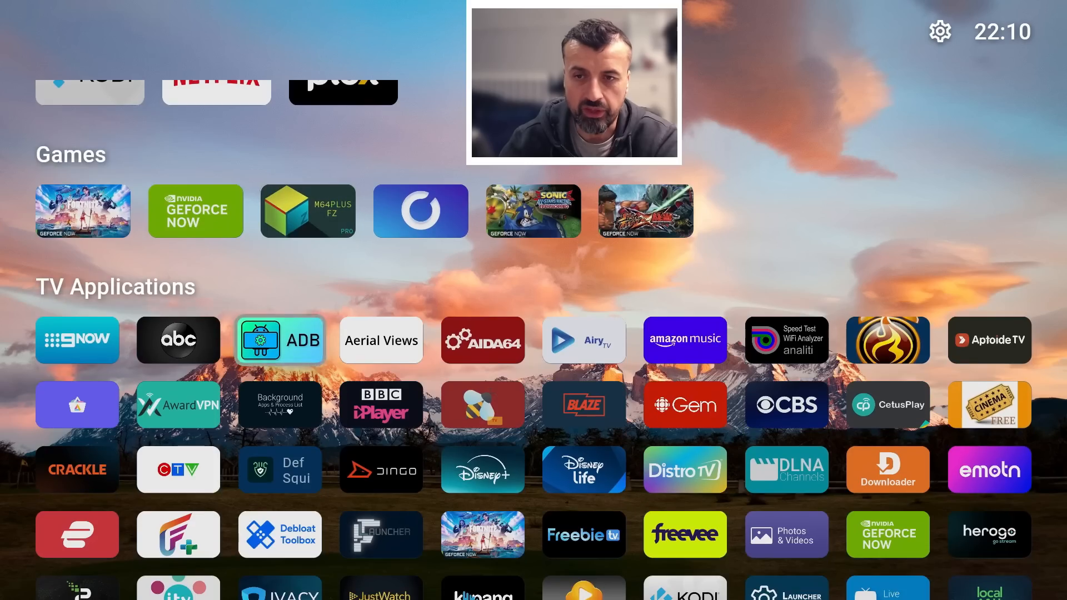
pyautogui.press('Down')
pyautogui.press('Down')
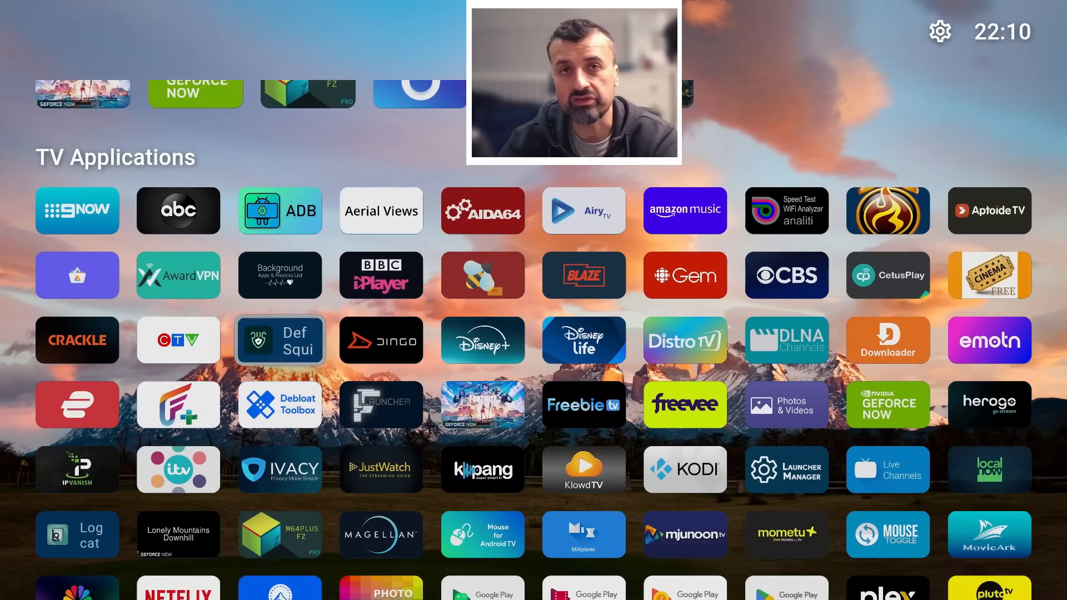
pyautogui.press('Down')
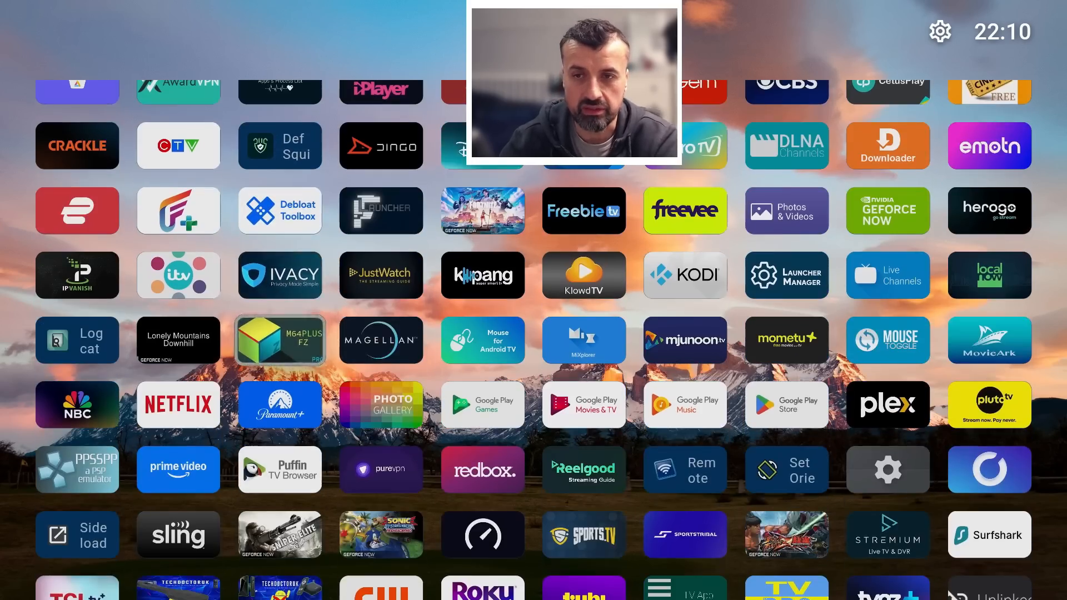
pyautogui.press('Escape')
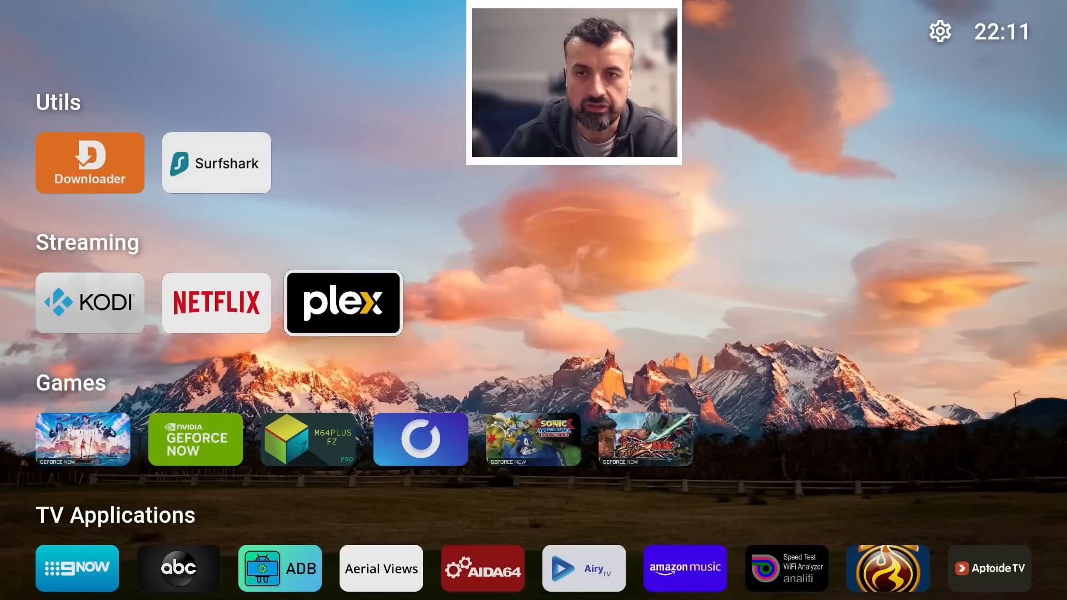
pyautogui.press('Down')
pyautogui.press('Down')
pyautogui.press('Up')
pyautogui.press('Up')
pyautogui.press('Up')
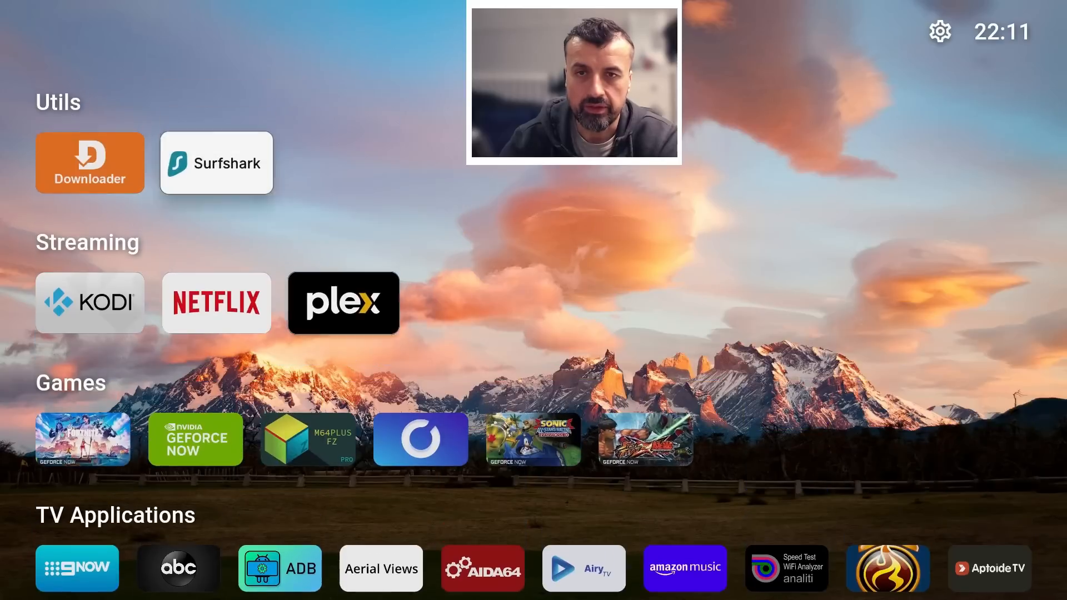
# Go to Settings > Categories and start adding a new category.
pyautogui.press('Return')
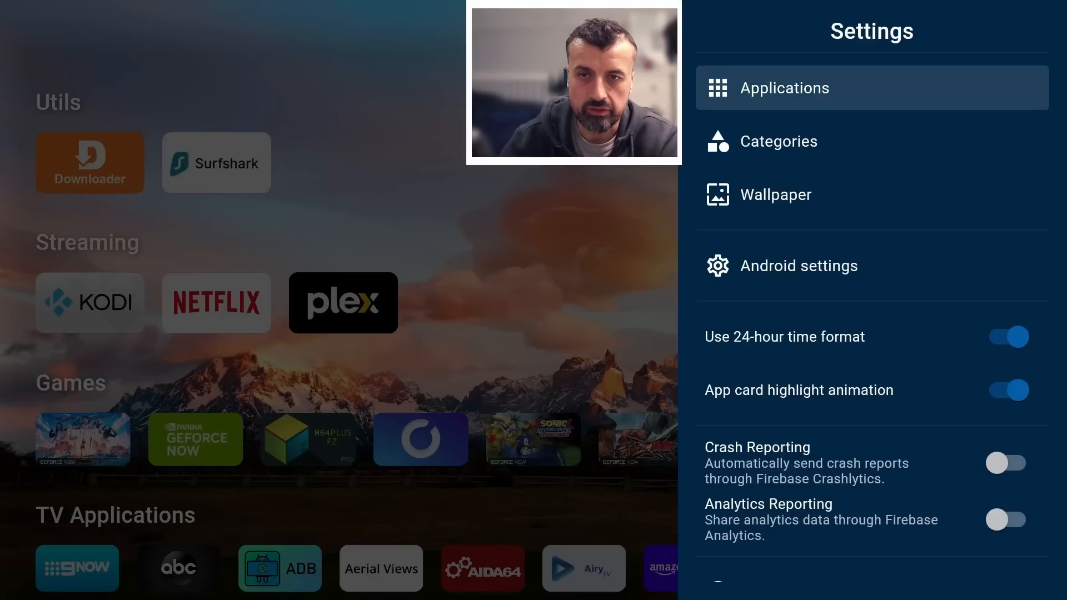
pyautogui.press('Down')
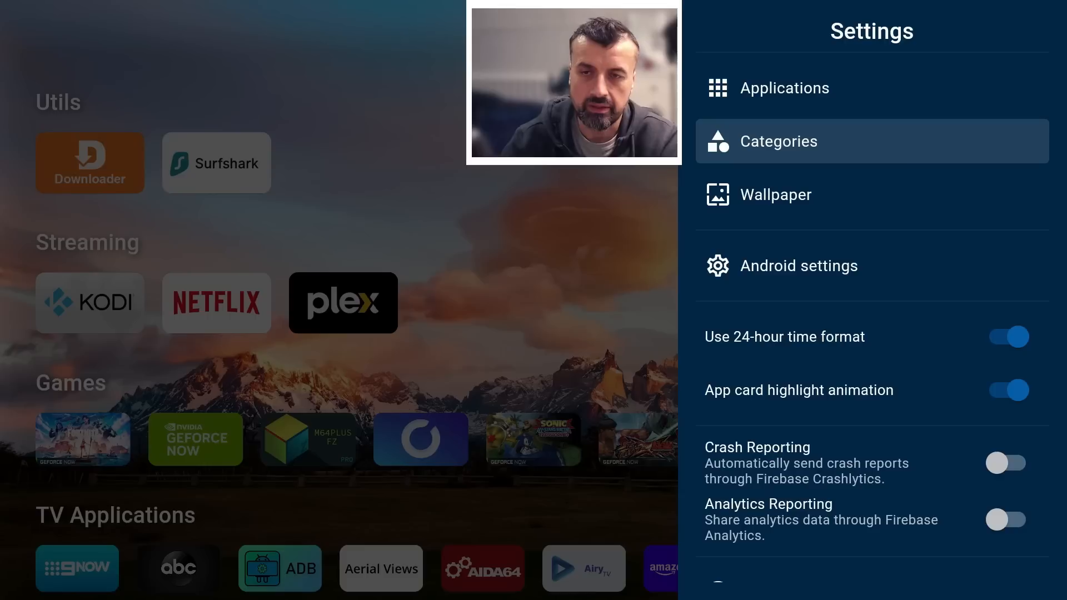
pyautogui.press('Return')
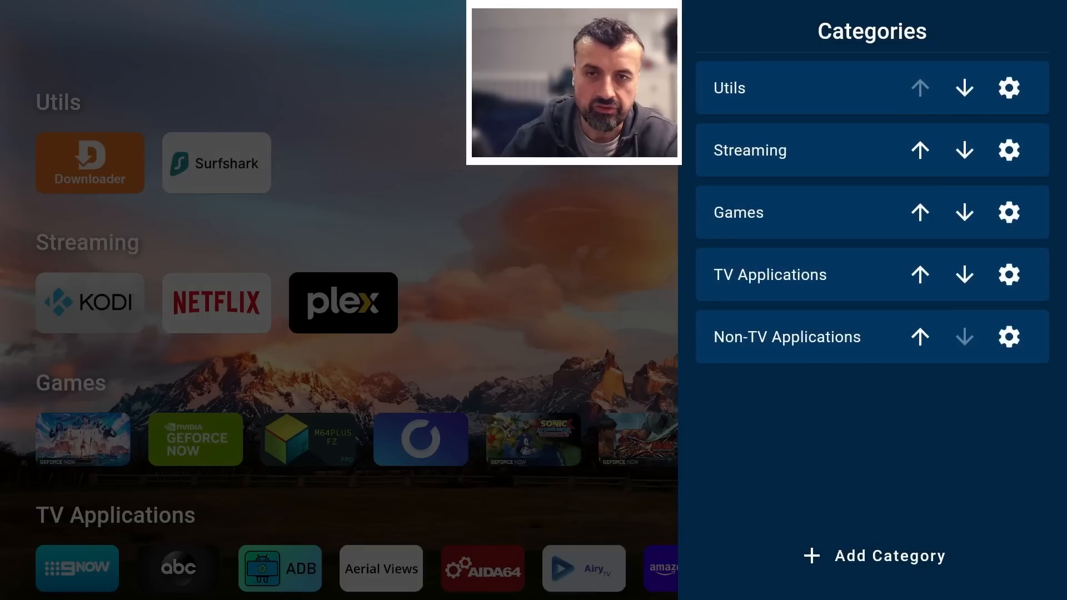
pyautogui.press('Right')
pyautogui.press('Down')
pyautogui.press('Down')
pyautogui.press('Down')
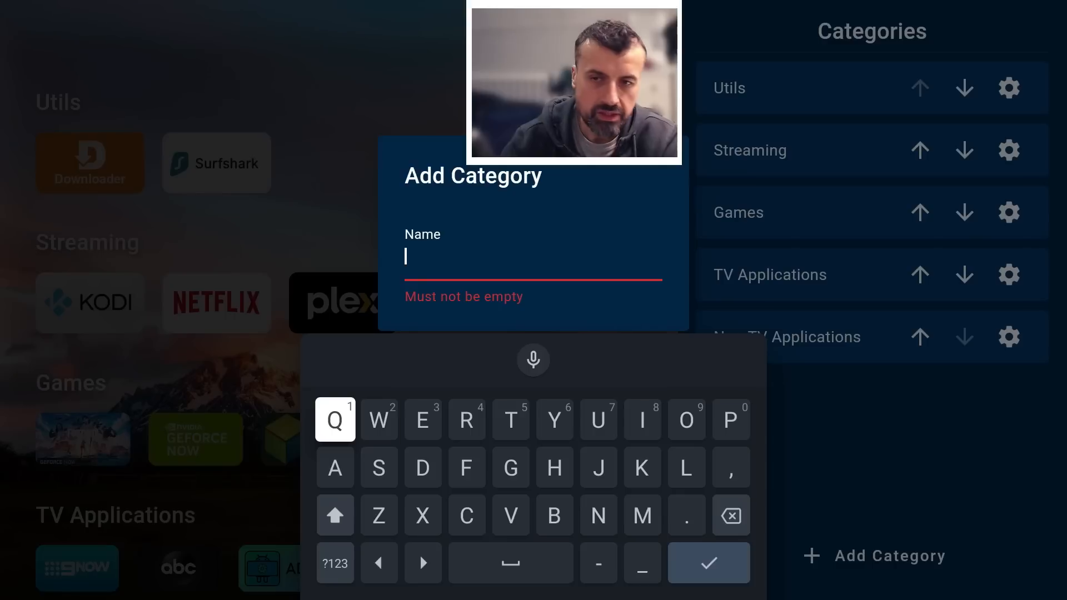
# Name the new category TDUK via the on-screen keyboard and confirm its creation.
pyautogui.press('Right')
pyautogui.press('Right')
pyautogui.press('Right')
pyautogui.press('Right')
pyautogui.press('Return')
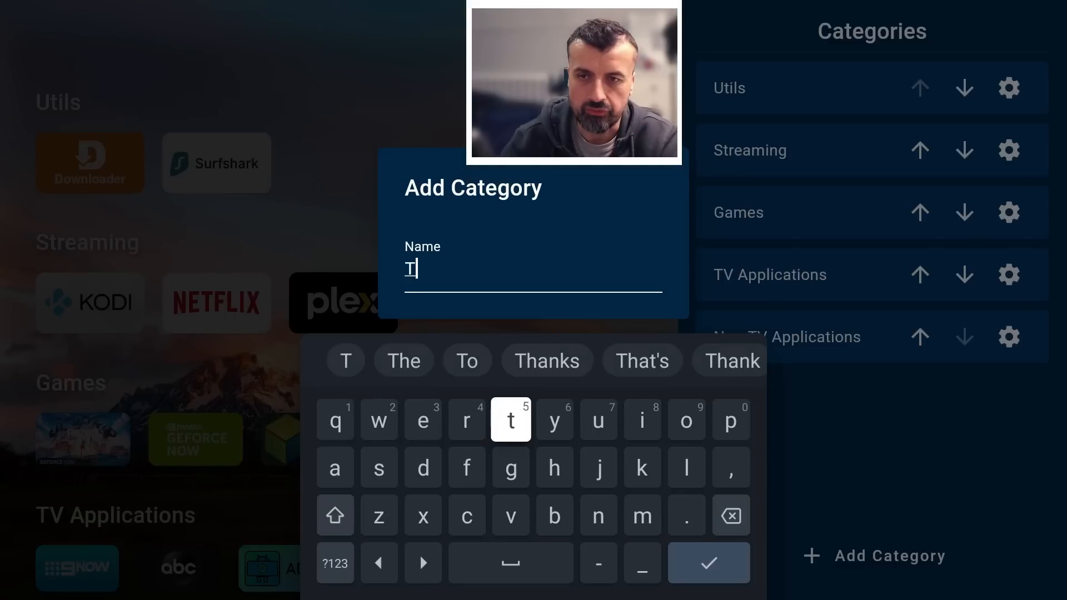
pyautogui.press('Down')
pyautogui.press('Down')
pyautogui.press('Left')
pyautogui.press('Left')
pyautogui.press('Left')
pyautogui.press('Left')
pyautogui.press('Return')
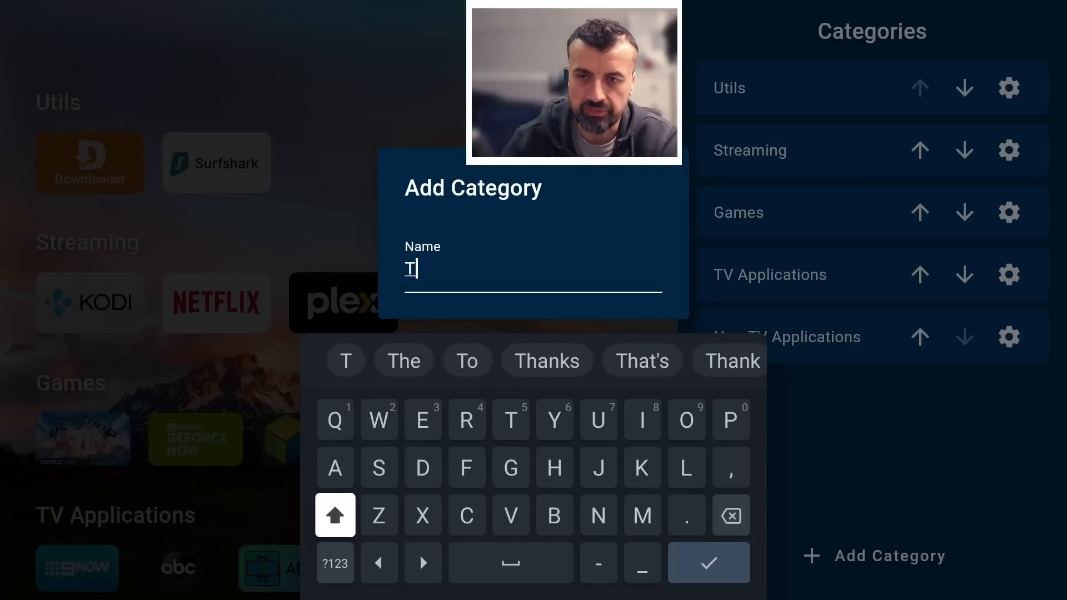
pyautogui.press('Right')
pyautogui.press('Right')
pyautogui.press('Up')
pyautogui.press('Return')
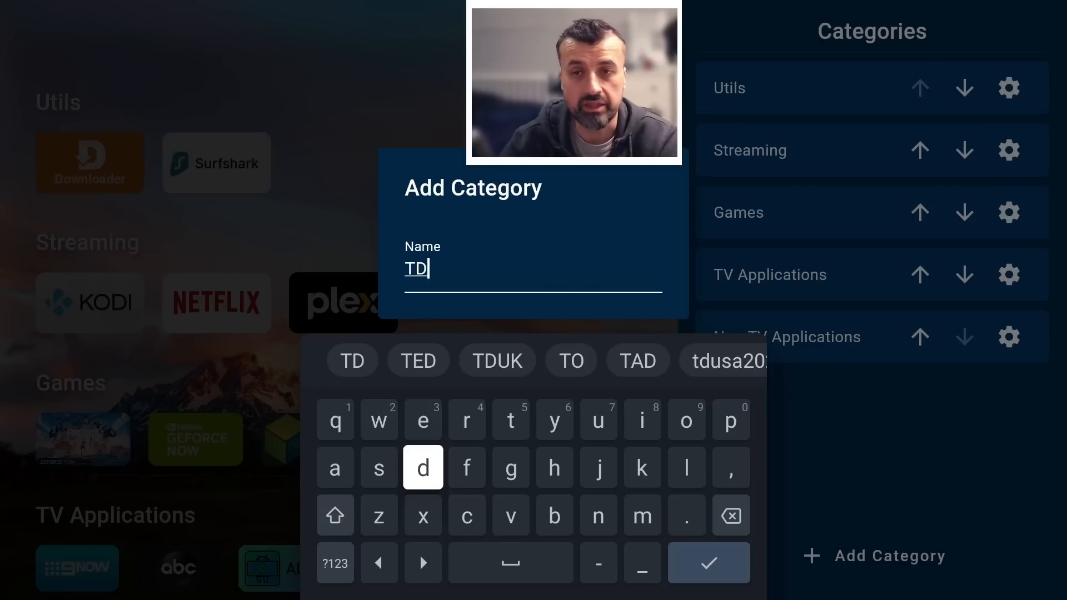
pyautogui.press('Up')
pyautogui.press('Up')
pyautogui.press('Right')
pyautogui.press('Right')
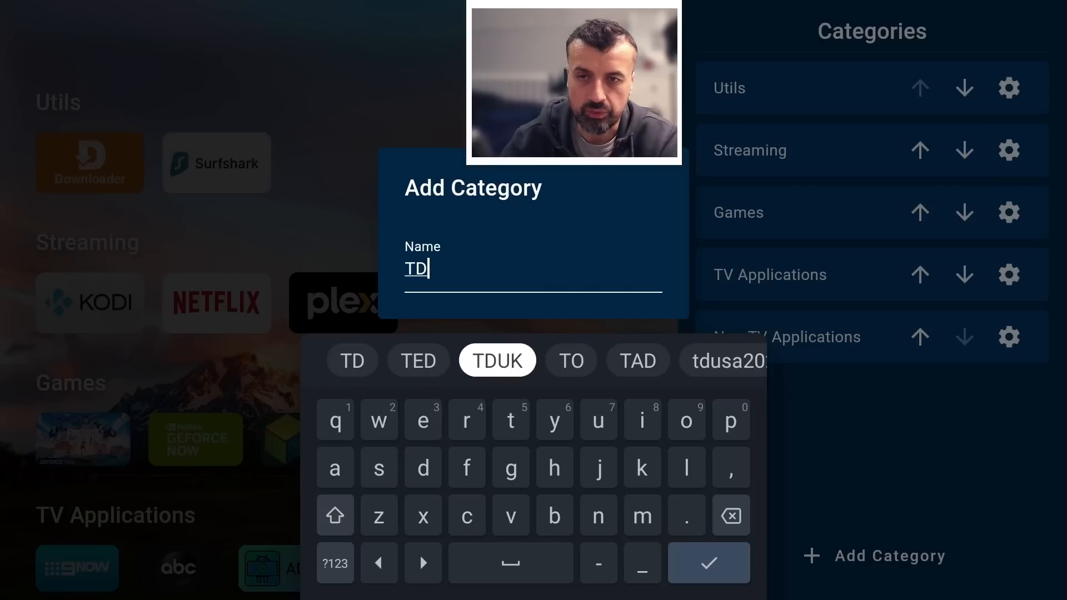
pyautogui.press('Return')
pyautogui.press('Down')
pyautogui.press('Down')
pyautogui.press('Down')
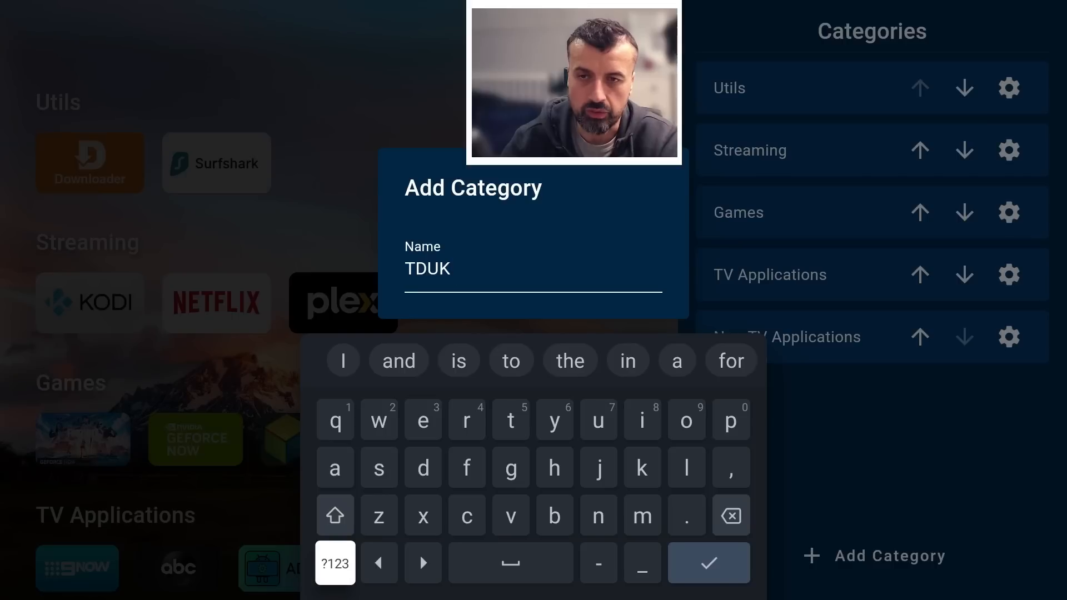
pyautogui.press('Right')
pyautogui.press('Right')
pyautogui.press('Right')
pyautogui.press('Right')
pyautogui.press('Right')
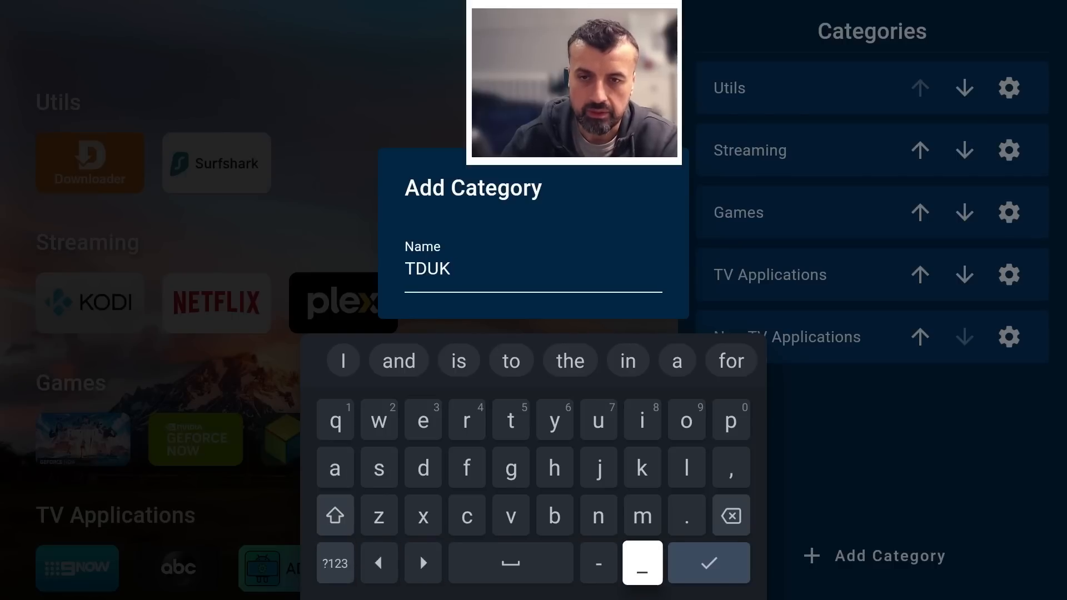
pyautogui.press('Right')
pyautogui.press('Return')
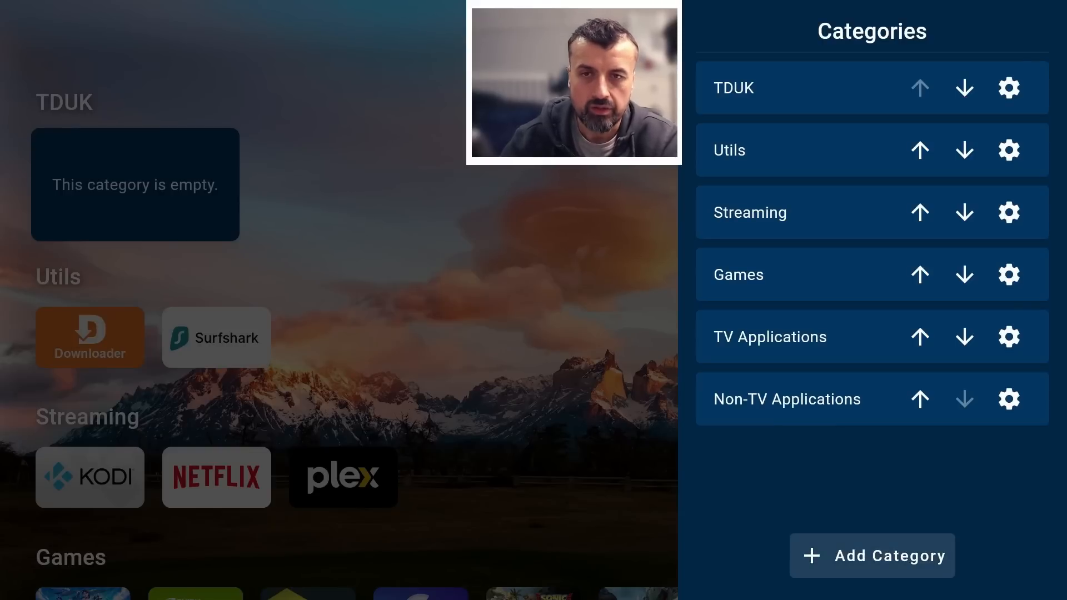
# Move the TDUK category down so it sits third, after Utils and Streaming.
pyautogui.press('Up')
pyautogui.press('Up')
pyautogui.press('Up')
pyautogui.press('Up')
pyautogui.press('Up')
pyautogui.press('Up')
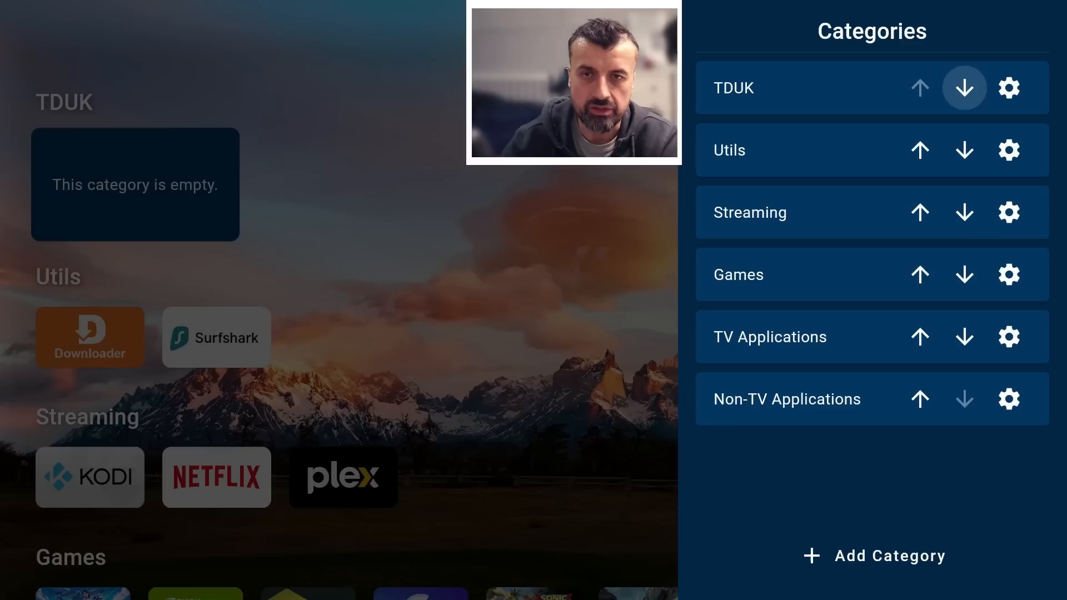
pyautogui.press('Return')
pyautogui.press('Return')
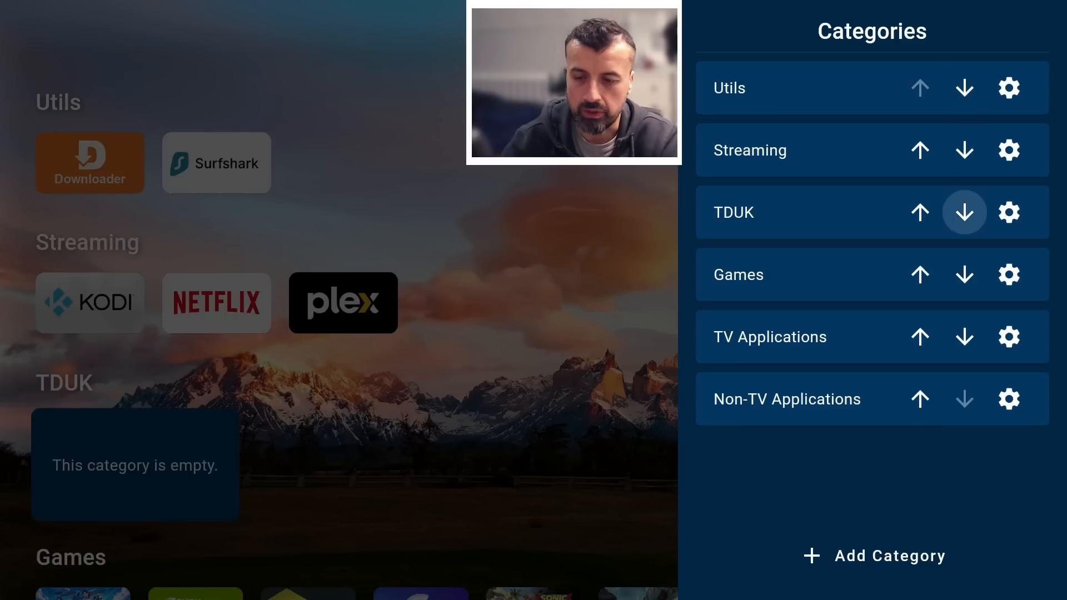
# Go to Settings > Applications and scroll the list down to the TDUK apps.
pyautogui.press('Escape')
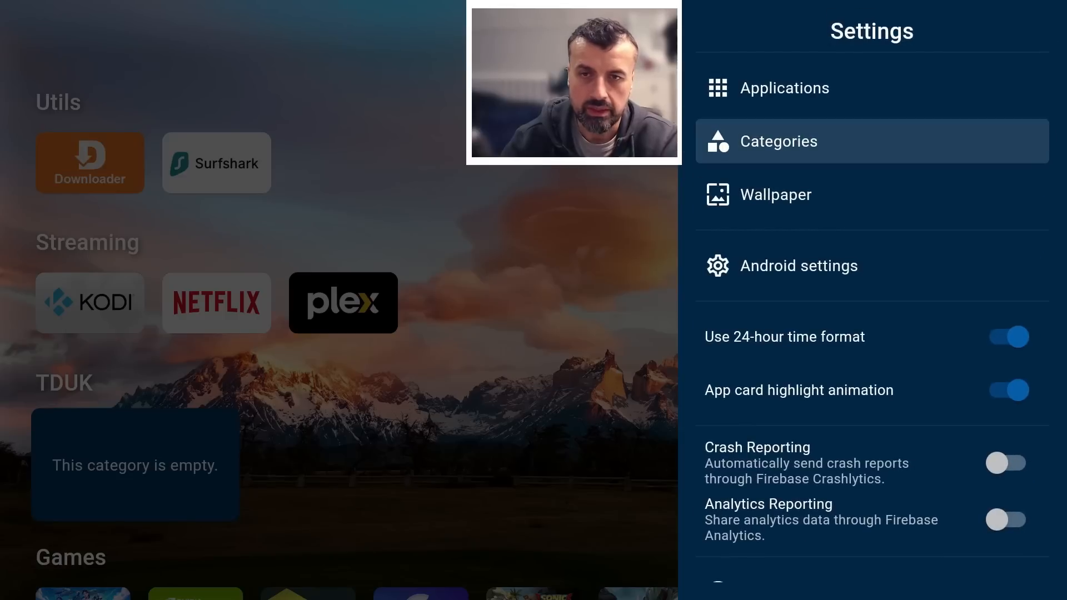
pyautogui.press('Up')
pyautogui.press('Return')
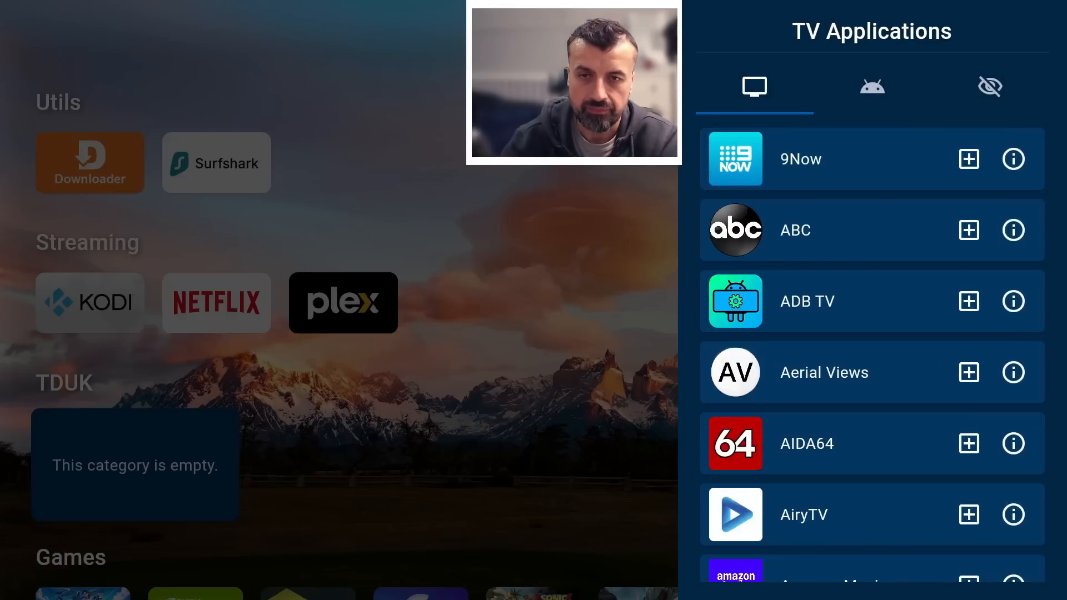
pyautogui.press('Down')
pyautogui.press('Down')
pyautogui.press('Down')
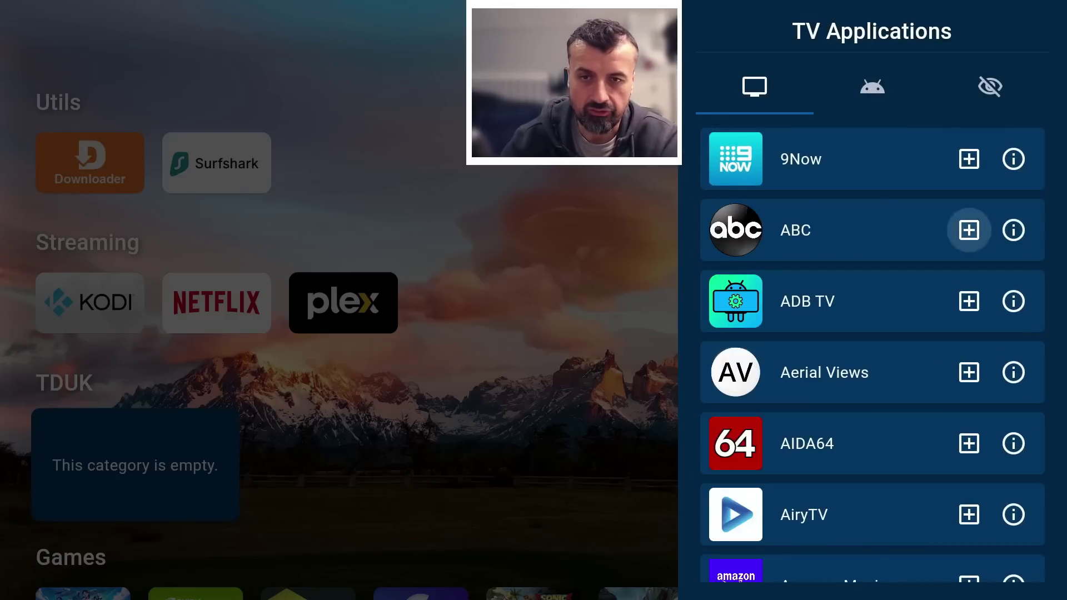
pyautogui.press('Down')
pyautogui.press('Down')
pyautogui.press('Down')
pyautogui.press('Down')
pyautogui.press('Down')
pyautogui.press('Down')
pyautogui.press('Down')
pyautogui.press('Down')
pyautogui.press('Down')
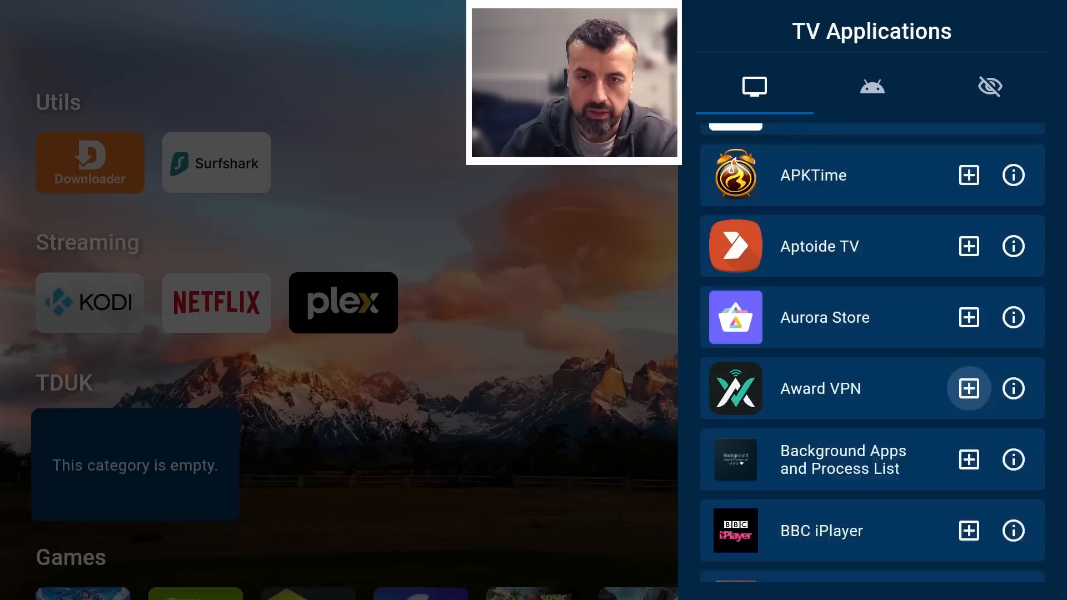
pyautogui.press('Down')
pyautogui.press('Down')
pyautogui.press('Down')
pyautogui.press('Down')
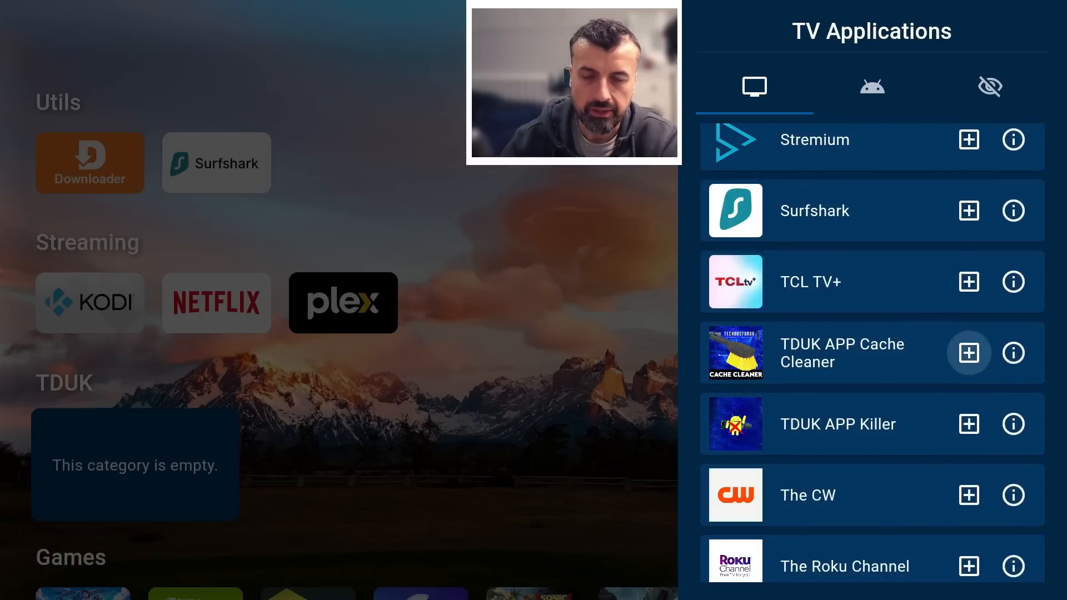
# Add TDUK APP Cache Cleaner and TDUK APP Killer to the TDUK category.
pyautogui.press('Return')
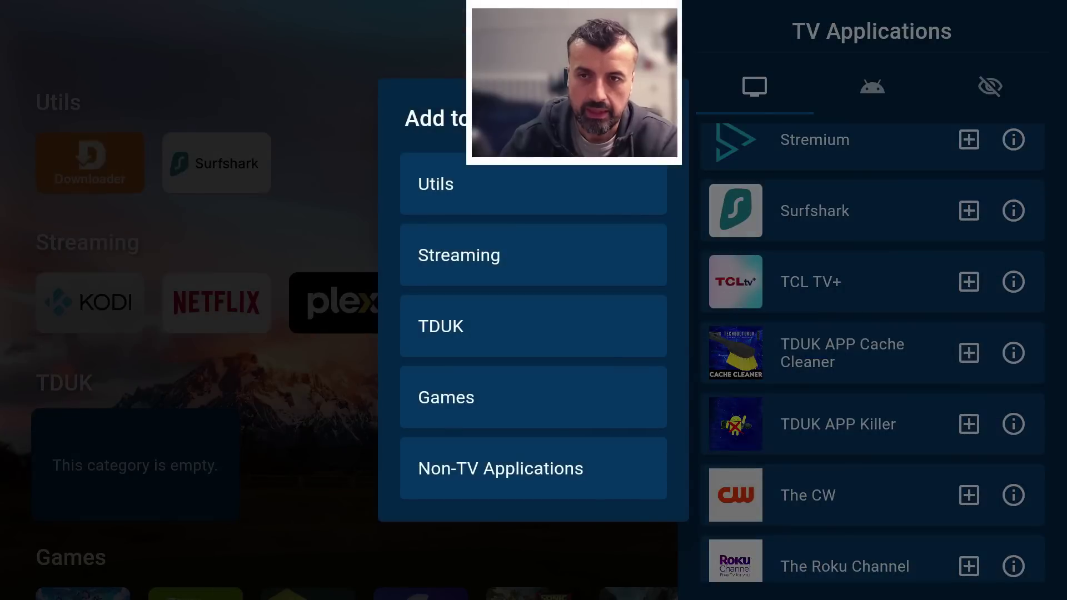
pyautogui.press('Down')
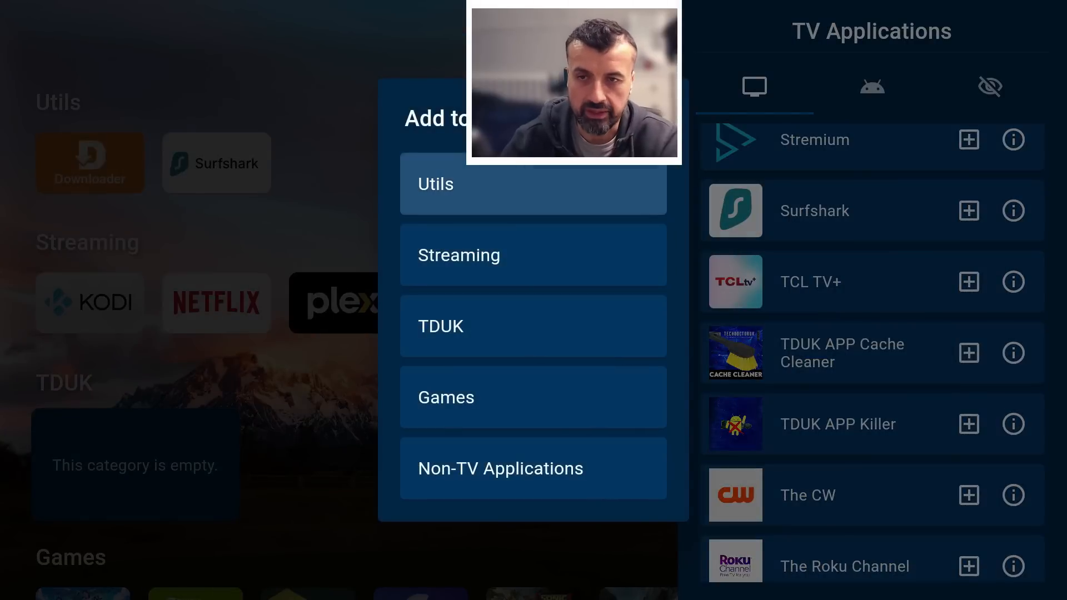
pyautogui.press('Down')
pyautogui.press('Down')
pyautogui.press('Return')
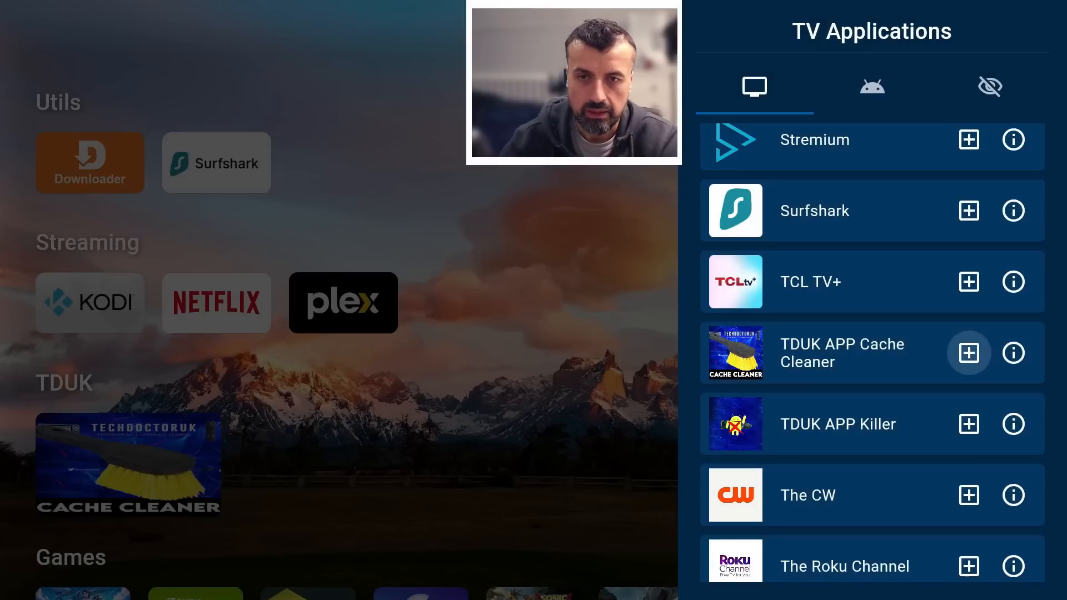
pyautogui.press('Down')
pyautogui.press('Return')
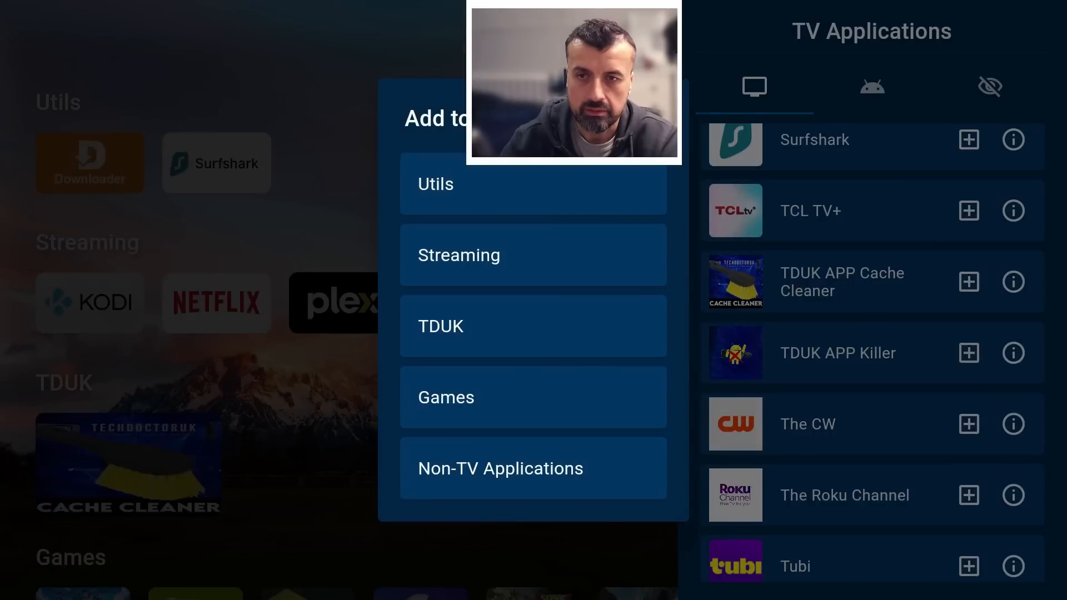
pyautogui.press('Down')
pyautogui.press('Down')
pyautogui.press('Return')
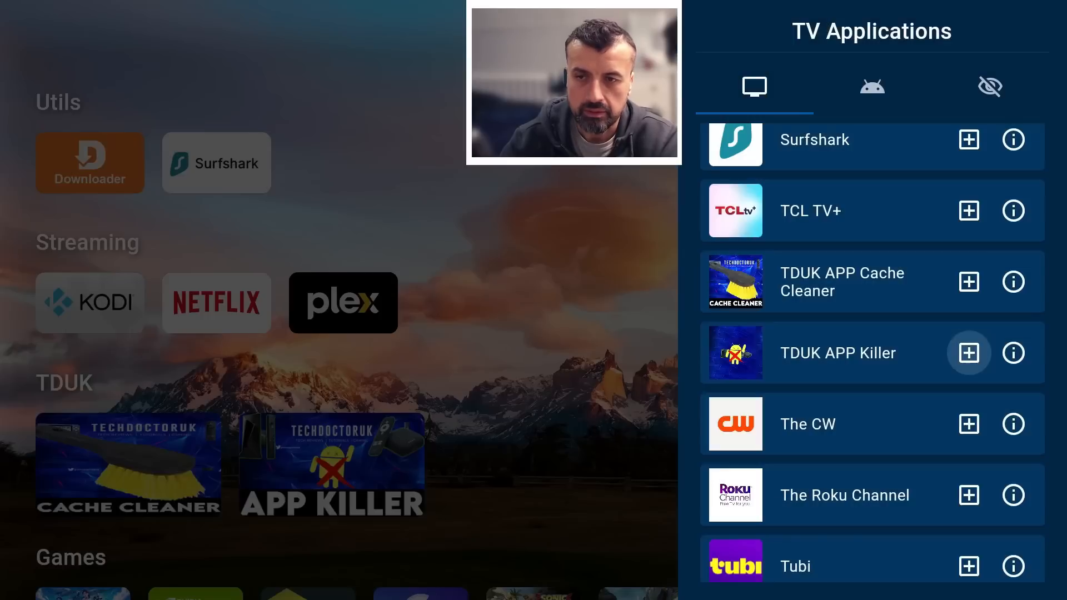
# Add Tubi to the TDUK category and return to the settings panel.
pyautogui.press('Down')
pyautogui.press('Down')
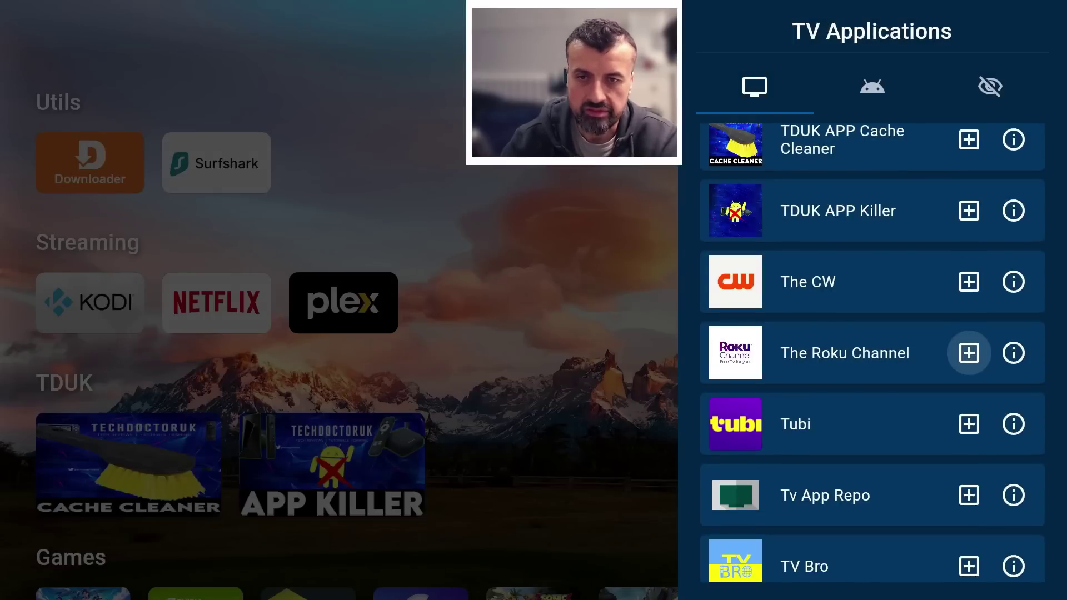
pyautogui.press('Down')
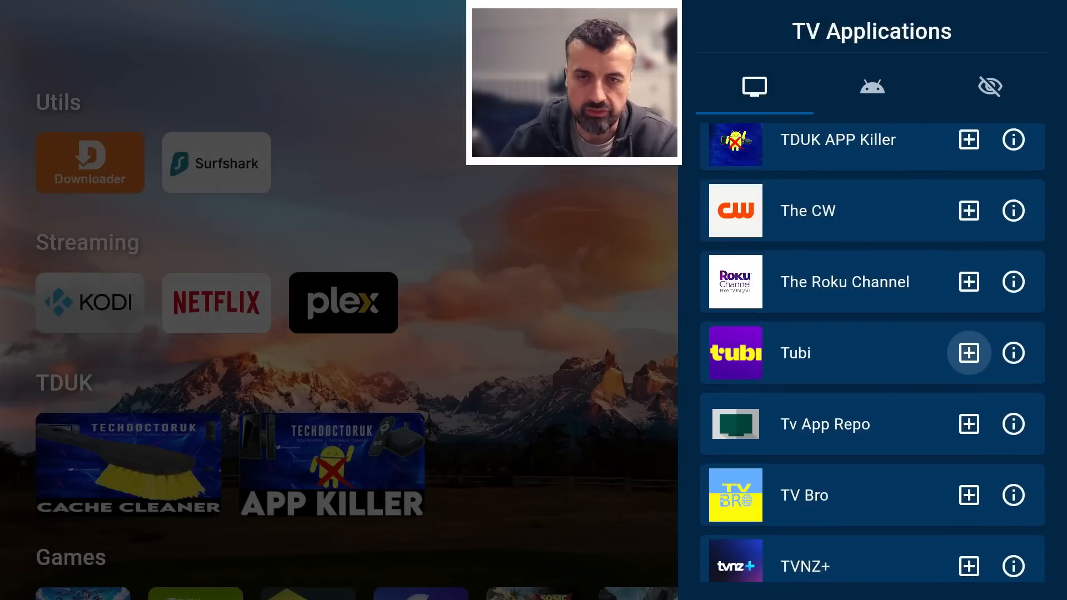
pyautogui.press('Return')
pyautogui.press('Down')
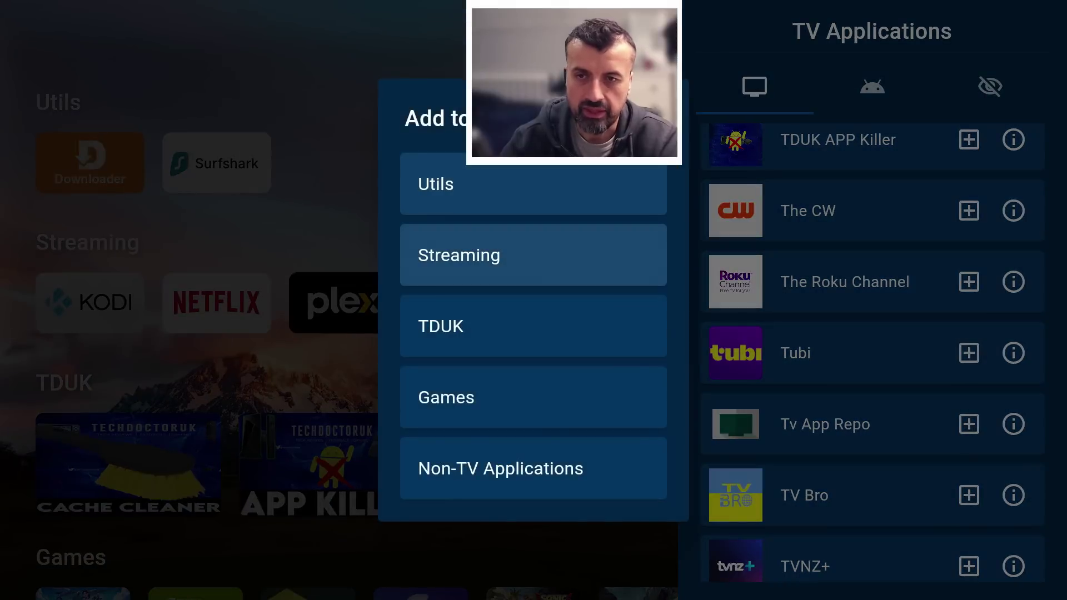
pyautogui.press('Down')
pyautogui.press('Down')
pyautogui.press('Up')
pyautogui.press('Return')
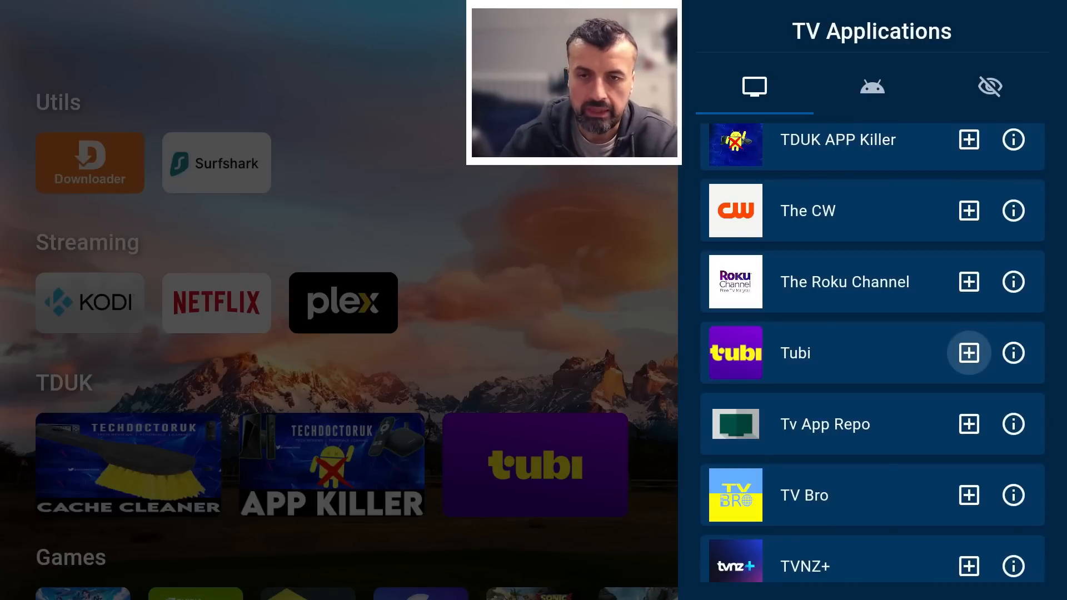
pyautogui.press('Escape')
# Go to Settings > Categories and enter the TDUK category's settings.
pyautogui.press('Down')
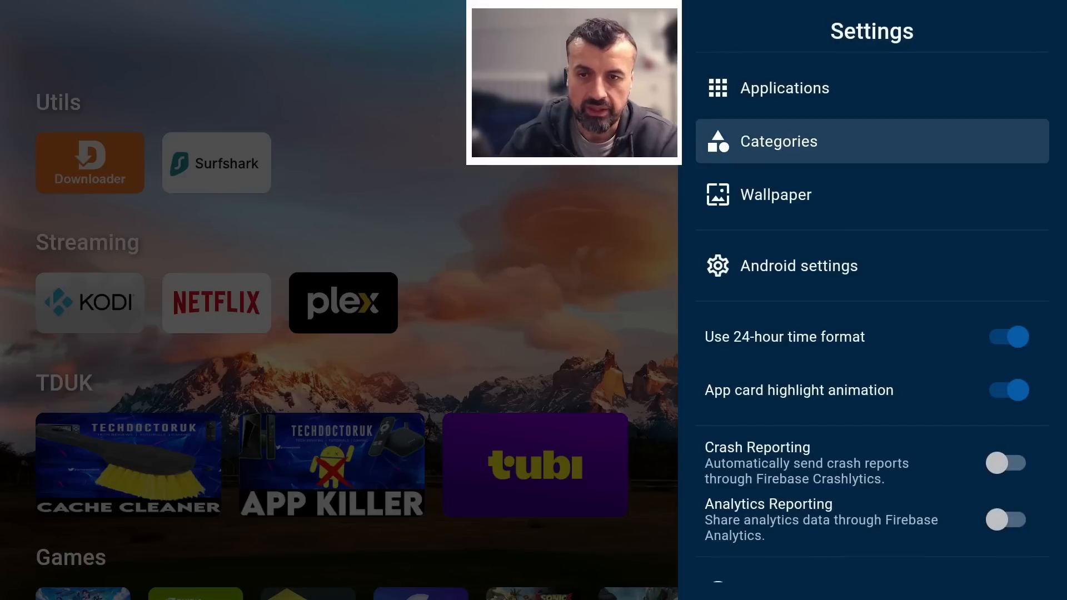
pyautogui.press('Return')
pyautogui.press('Right')
pyautogui.press('Down')
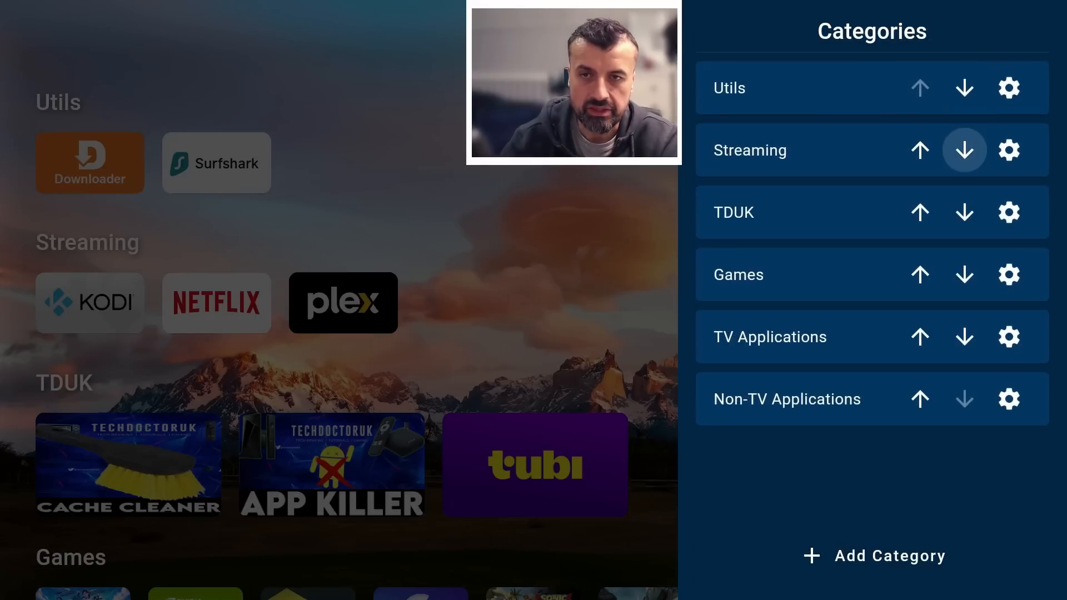
pyautogui.press('Down')
pyautogui.press('Down')
pyautogui.press('Up')
pyautogui.press('Right')
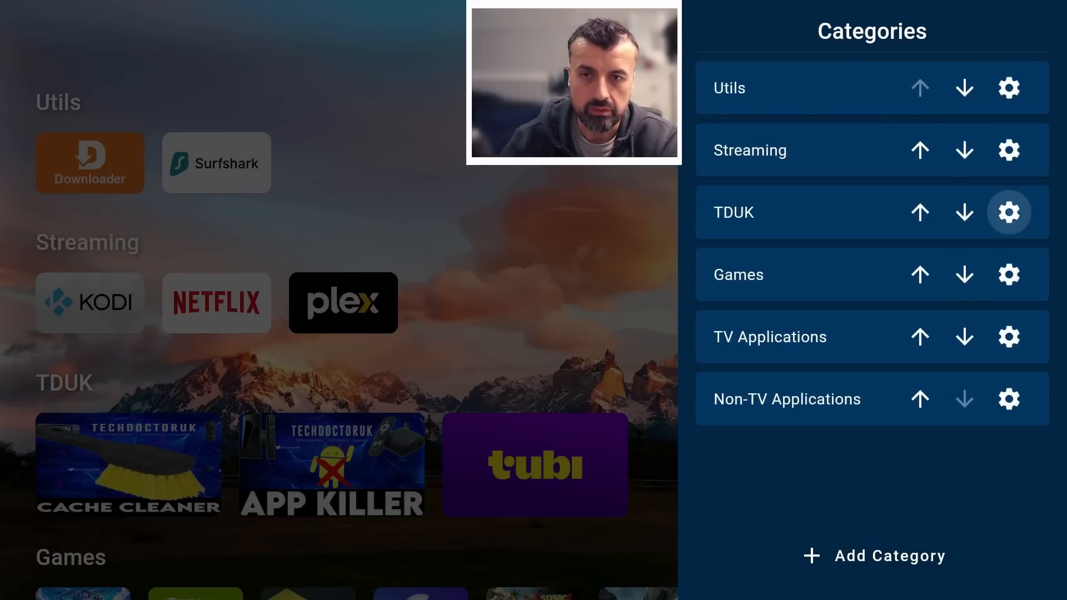
pyautogui.press('Return')
# Keep the TDUK category at Sort: Manual and Type: Row.
pyautogui.press('Up')
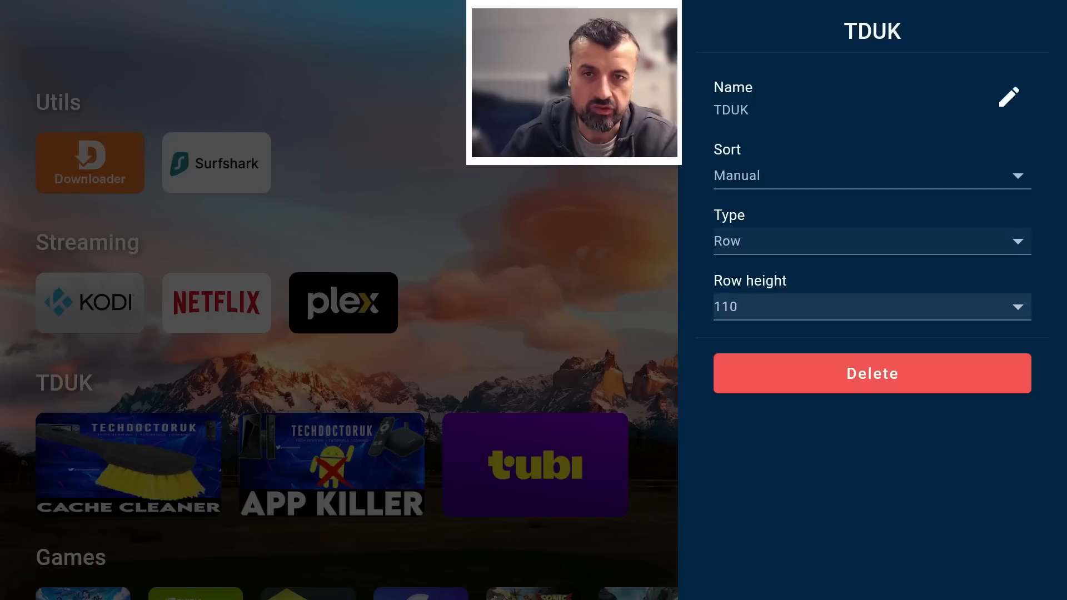
pyautogui.press('Up')
pyautogui.press('Up')
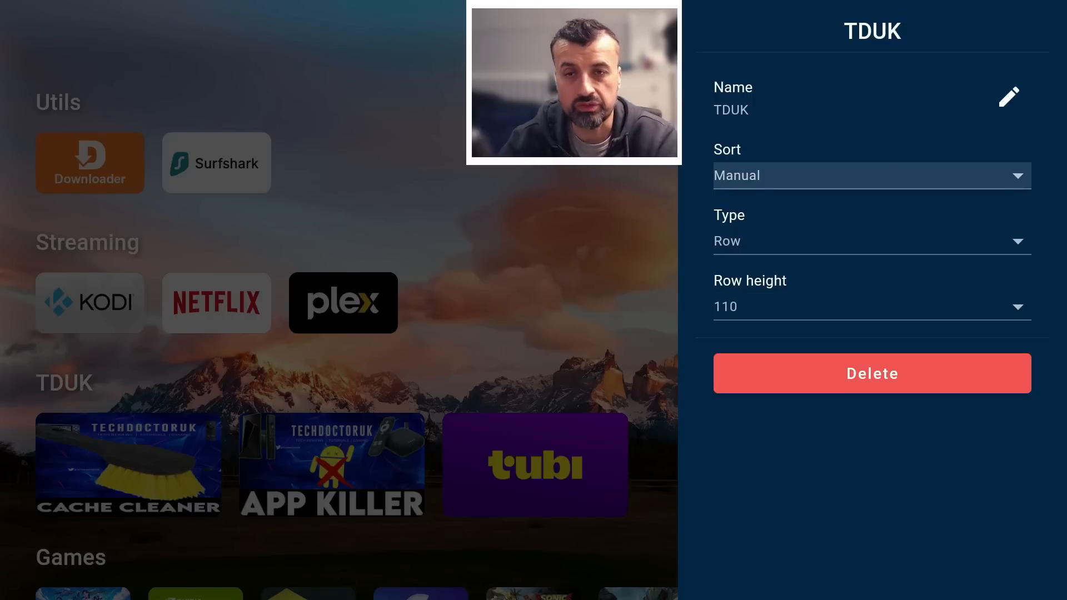
pyautogui.press('Return')
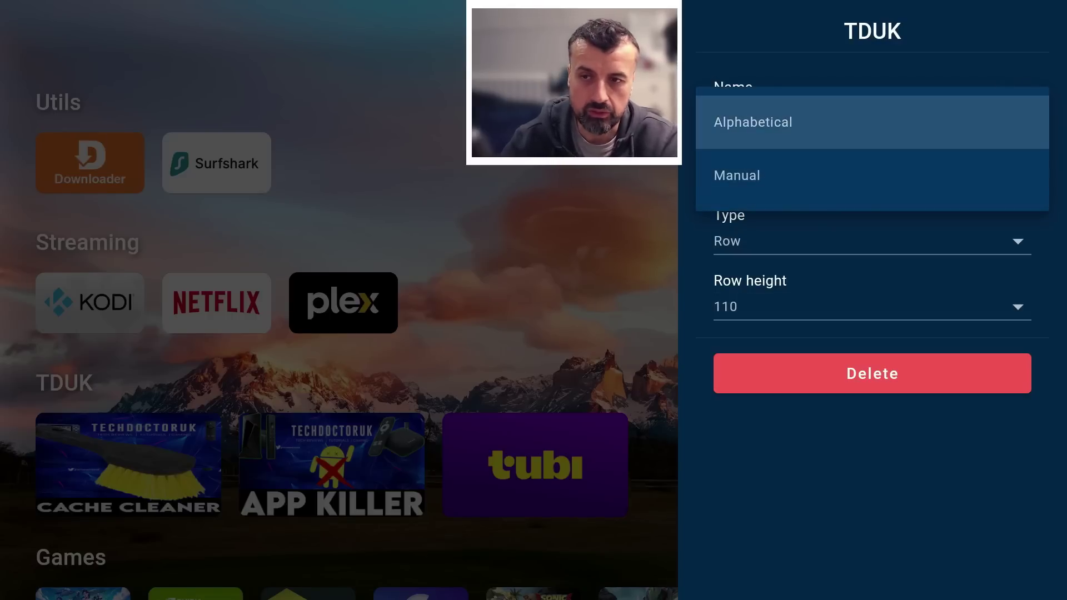
pyautogui.press('Return')
pyautogui.press('Return')
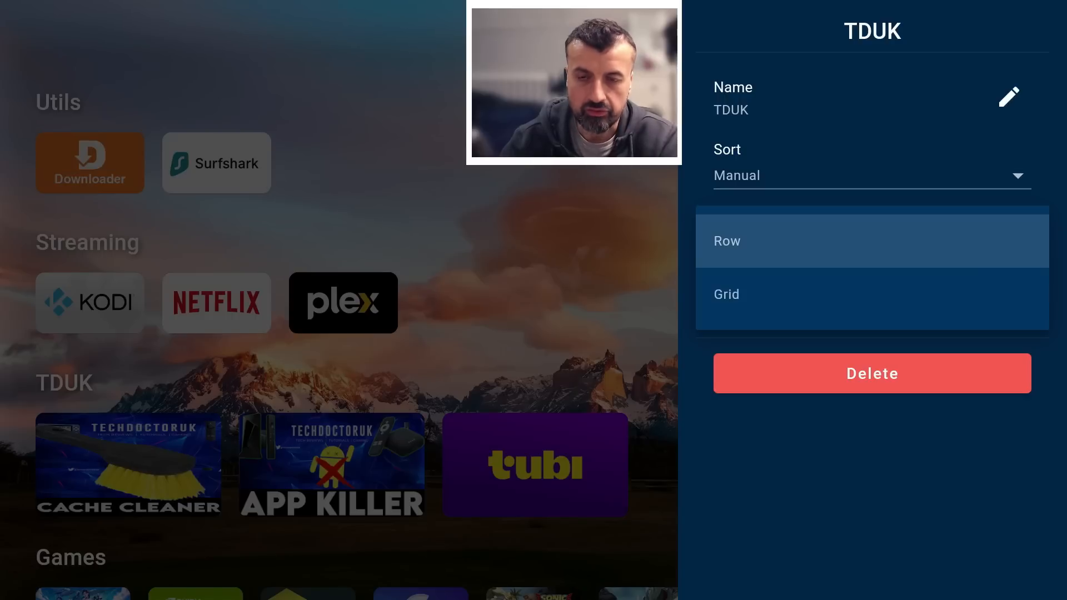
pyautogui.press('Return')
# Set the TDUK row height to 150, then settle on 80.
pyautogui.press('Down')
pyautogui.press('Return')
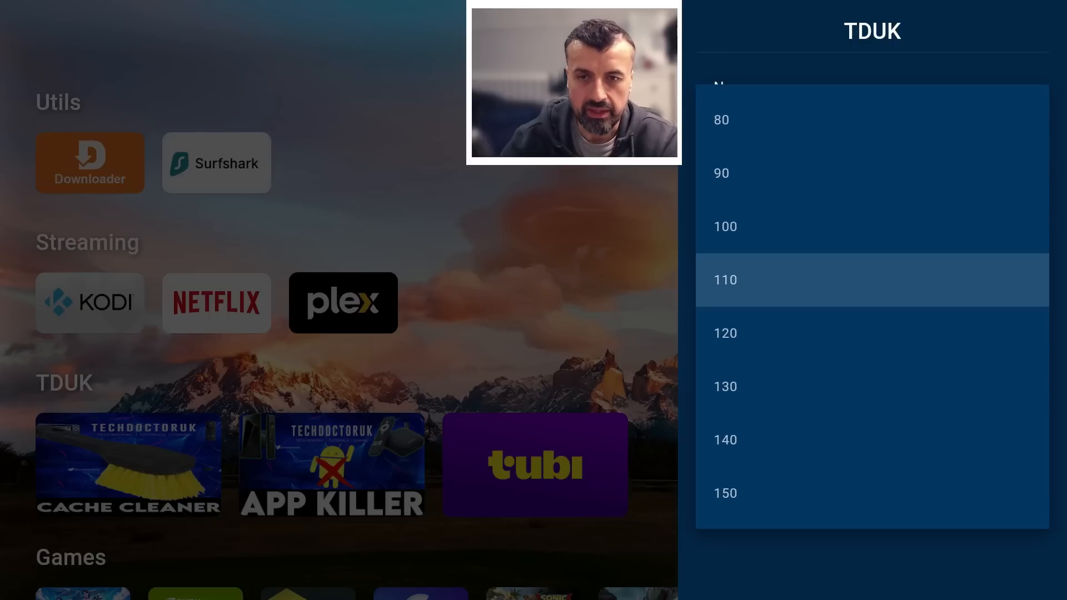
pyautogui.press('Down')
pyautogui.press('Down')
pyautogui.press('Down')
pyautogui.press('Down')
pyautogui.press('Return')
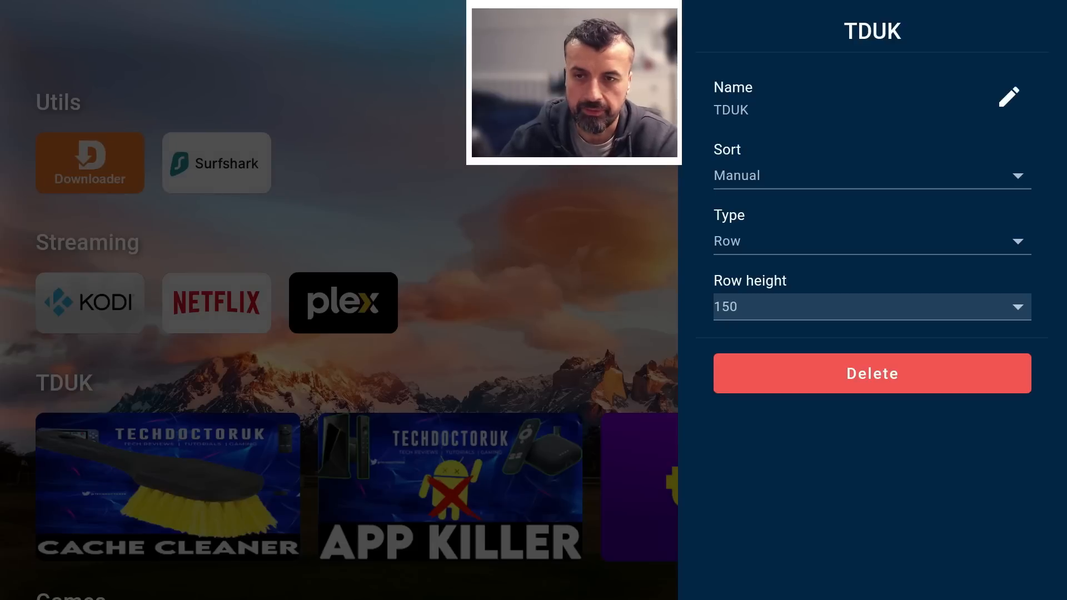
pyautogui.press('Return')
pyautogui.press('Up')
pyautogui.press('Up')
pyautogui.press('Up')
pyautogui.press('Up')
pyautogui.press('Up')
pyautogui.press('Up')
pyautogui.press('Up')
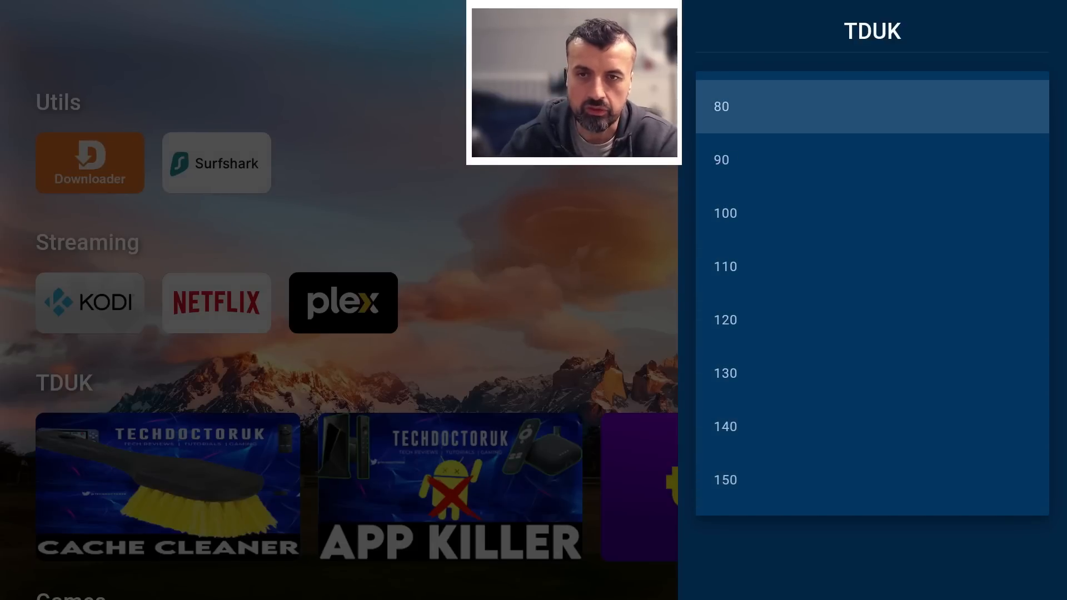
pyautogui.press('Return')
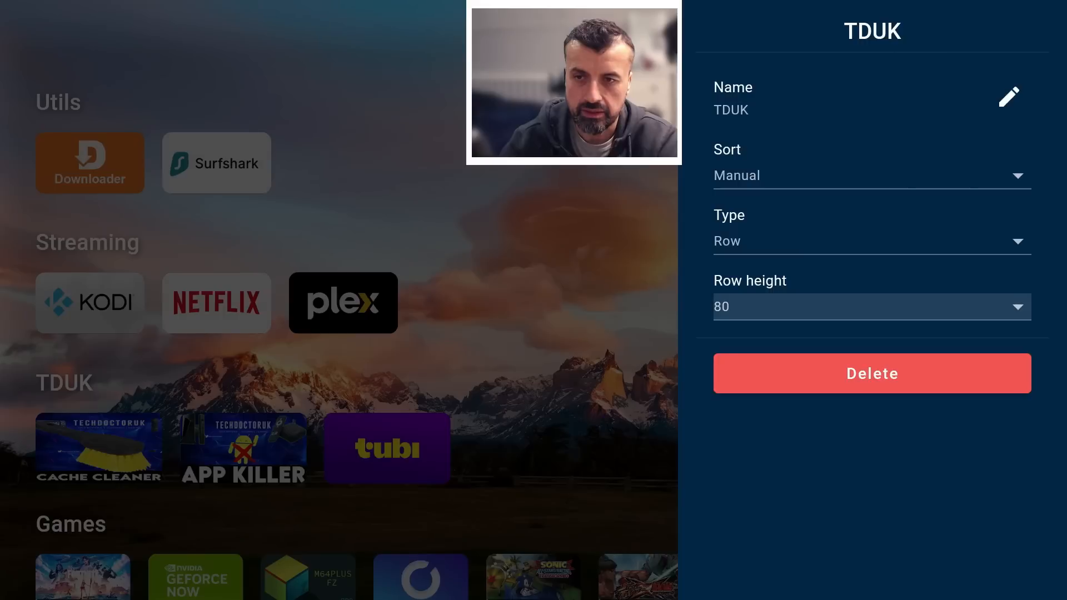
# Switch the TDUK category's Type from Row to Grid.
pyautogui.press('Up')
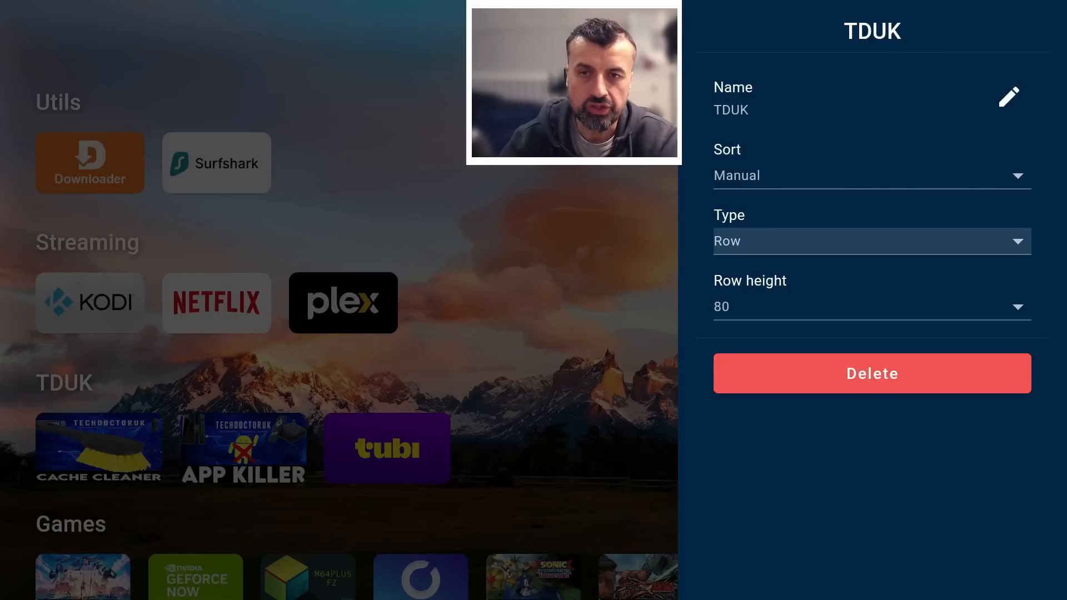
pyautogui.press('Return')
pyautogui.press('Down')
pyautogui.press('Return')
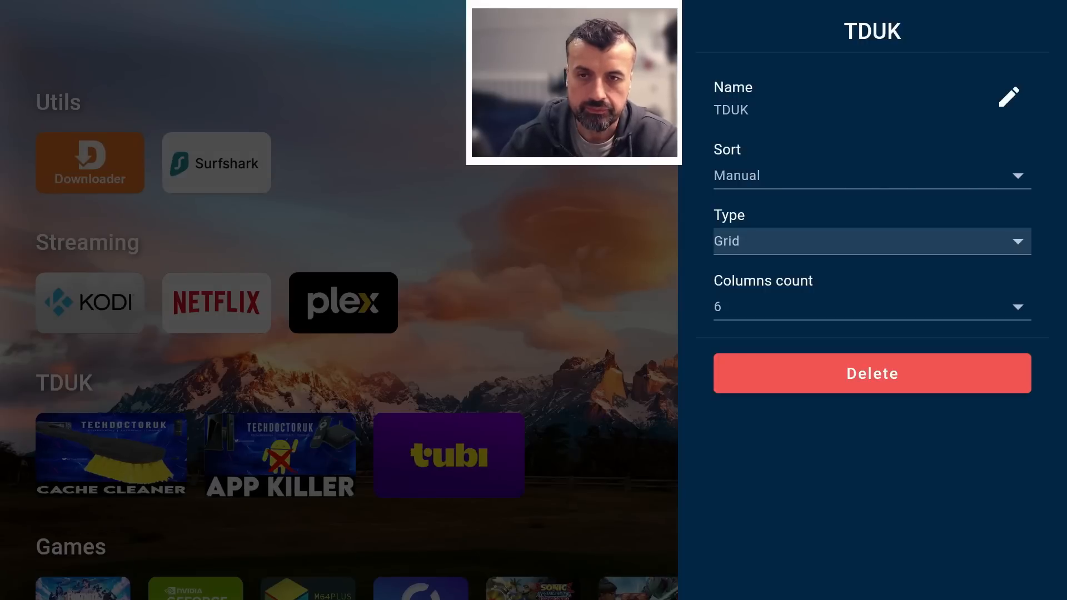
# Set the TDUK grid's Columns count to 10 and return to the settings panel.
pyautogui.press('Down')
pyautogui.press('Return')
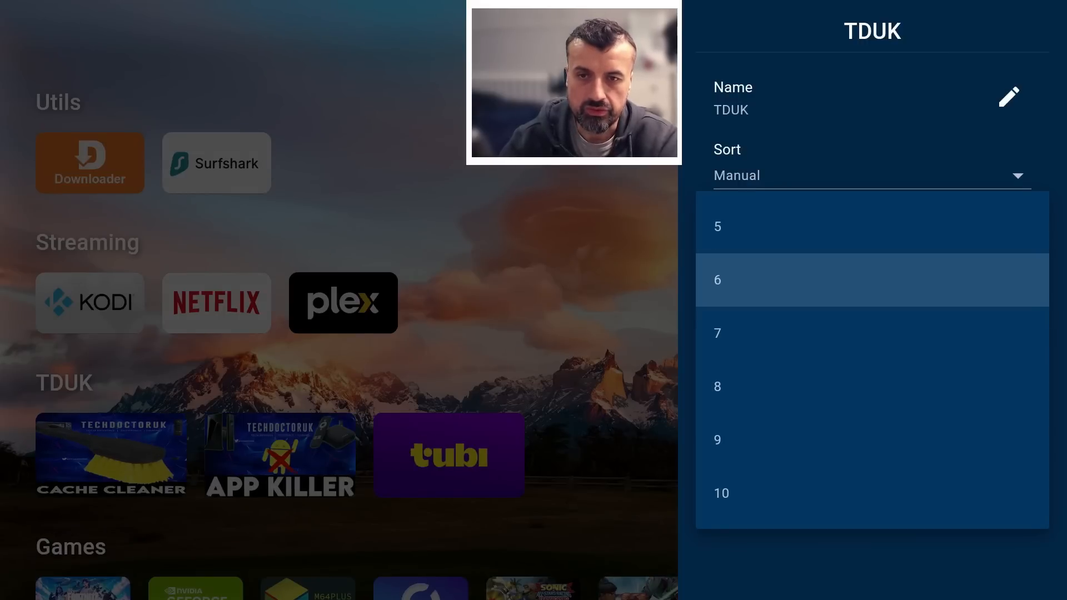
pyautogui.press('Down')
pyautogui.press('Down')
pyautogui.press('Down')
pyautogui.press('Down')
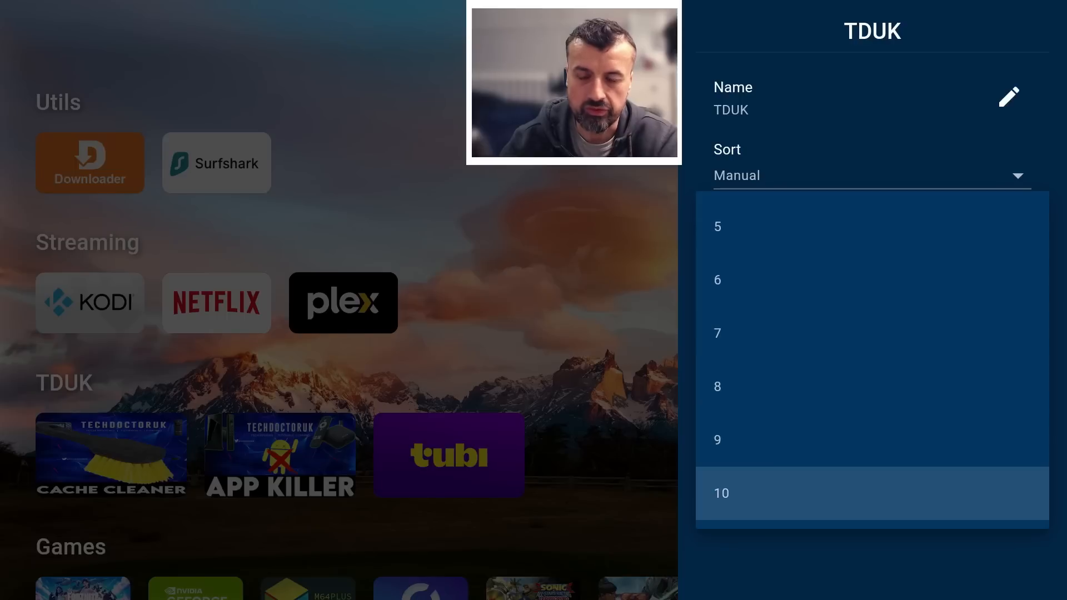
pyautogui.press('Return')
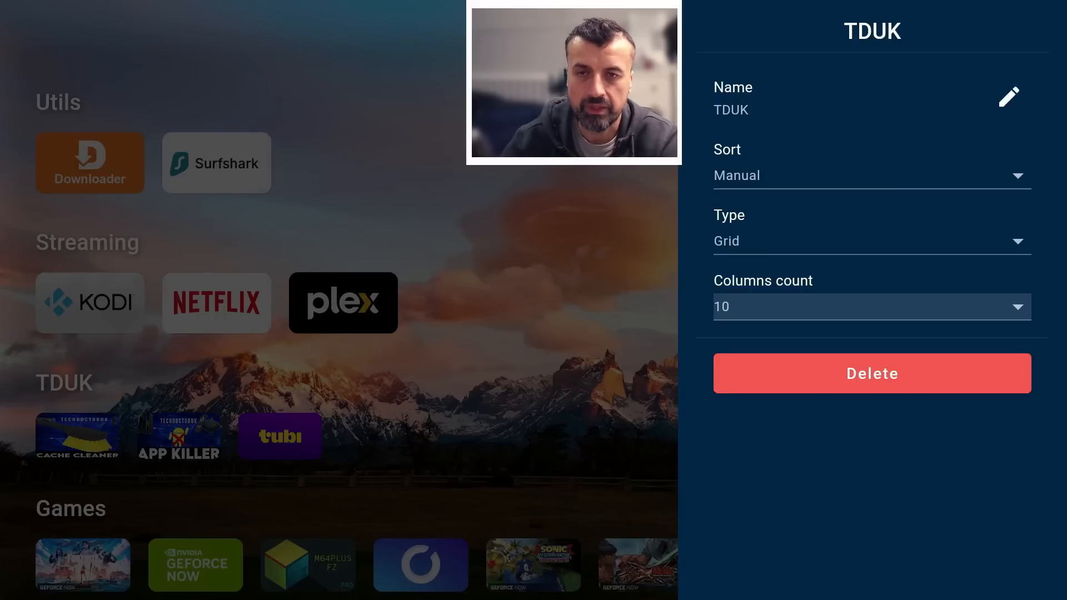
pyautogui.press('Escape')
pyautogui.press('Escape')
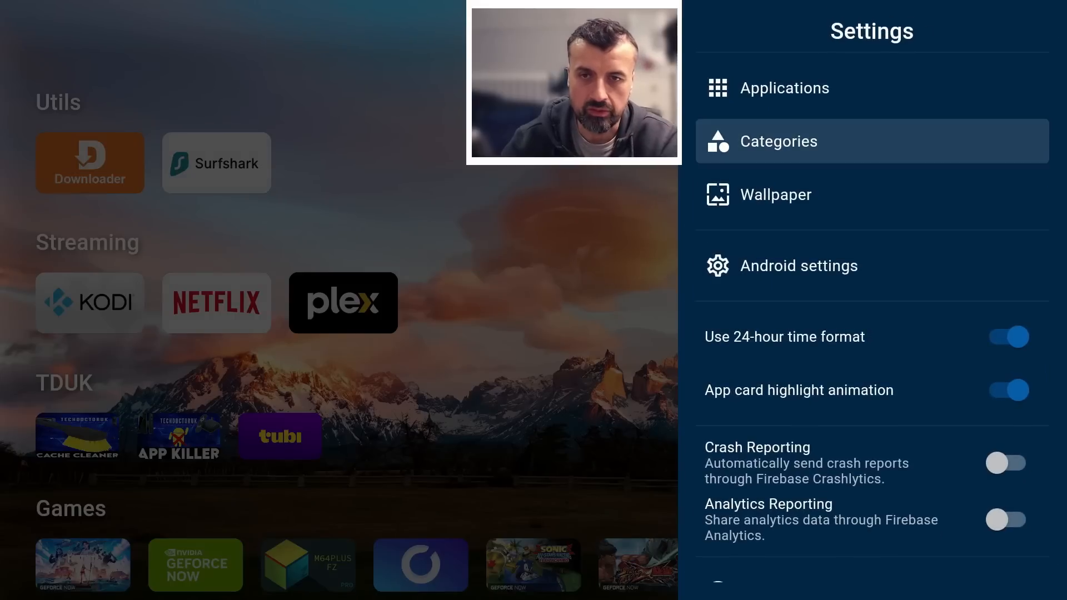
# Go to Settings > Wallpaper and choose Unsplash as the wallpaper source.
pyautogui.press('Down')
pyautogui.press('Return')
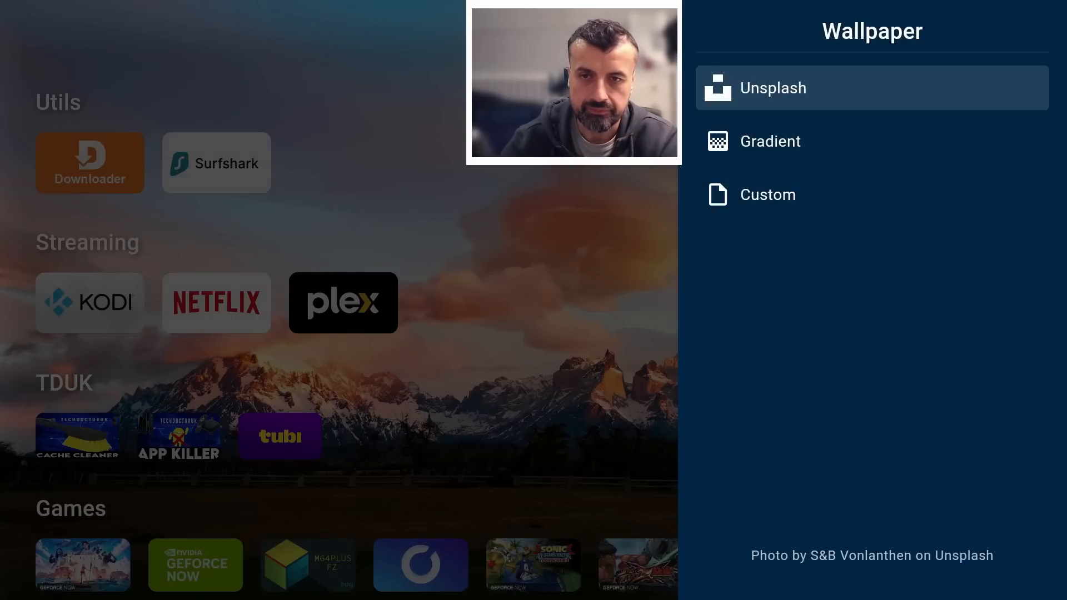
pyautogui.press('Down')
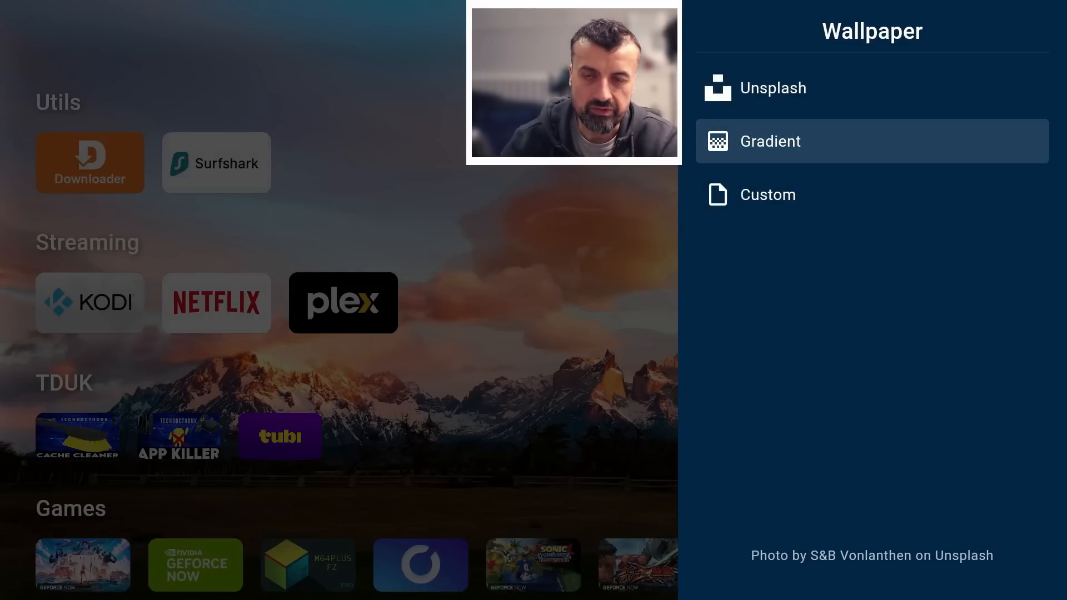
pyautogui.press('Down')
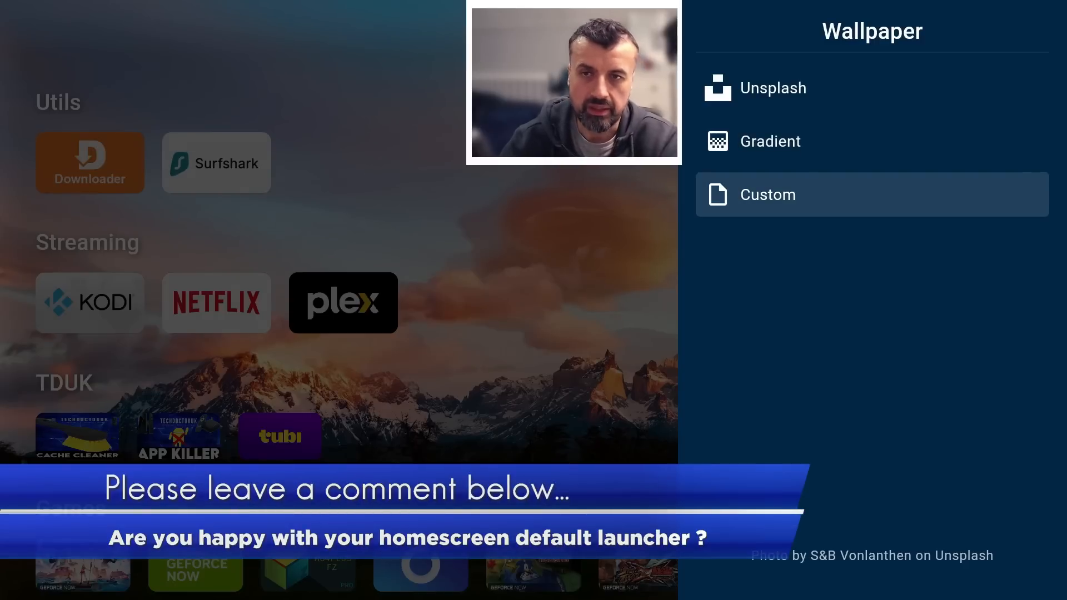
pyautogui.press('Up')
pyautogui.press('Up')
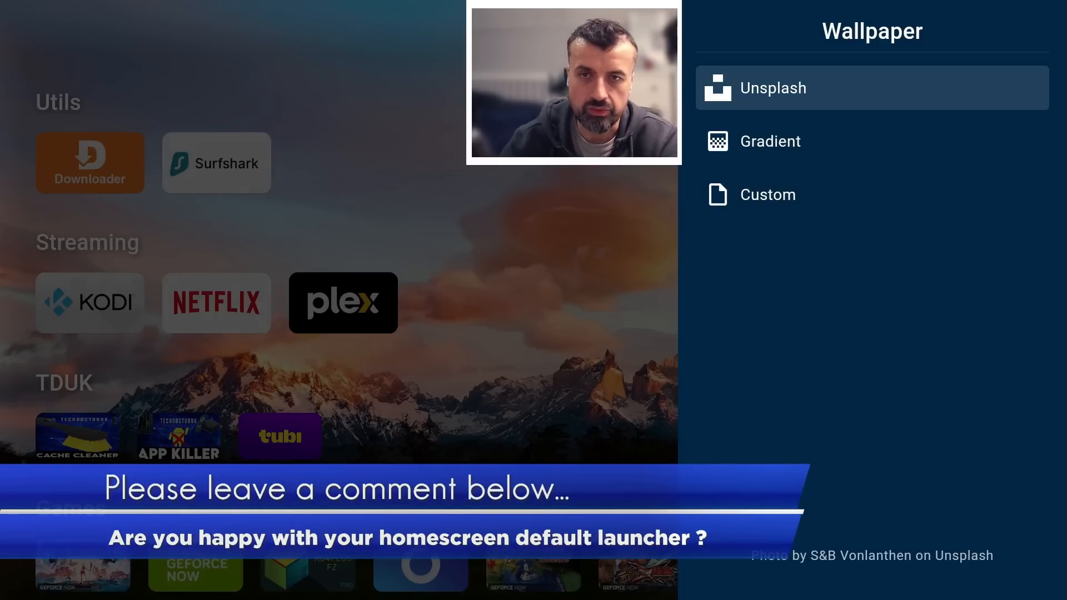
pyautogui.press('Return')
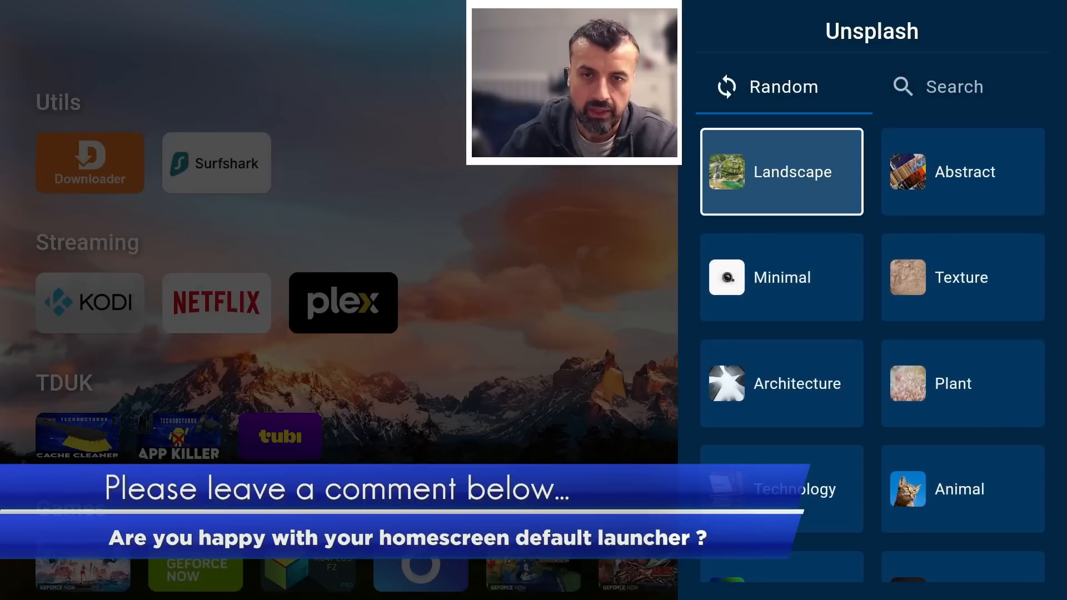
# Try a random Animal photo, then apply random Landscape photos as wallpaper.
pyautogui.press('Down')
pyautogui.press('Down')
pyautogui.press('Down')
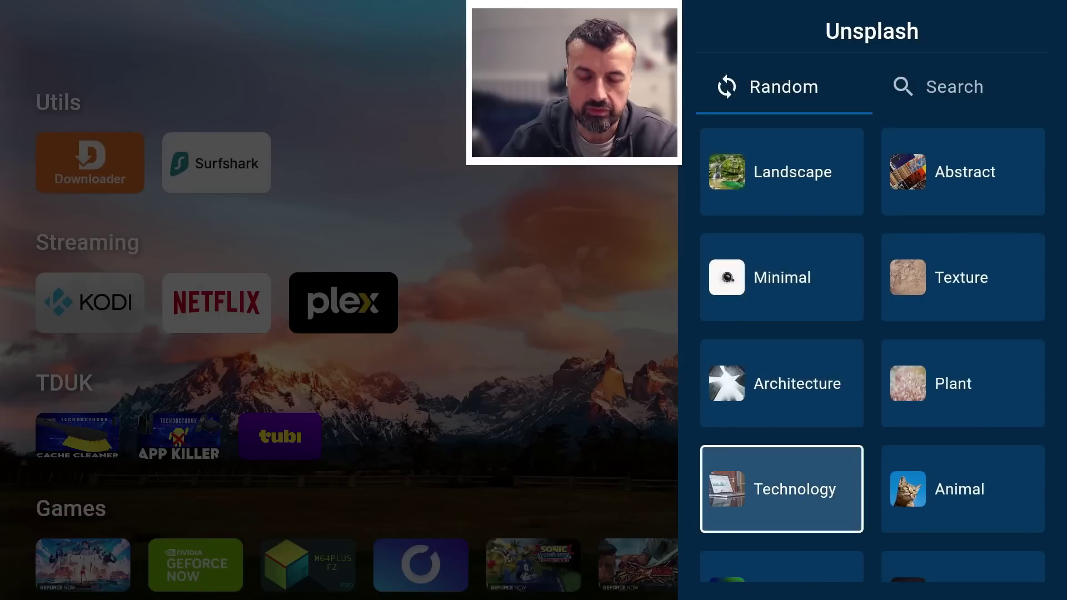
pyautogui.press('Right')
pyautogui.press('Return')
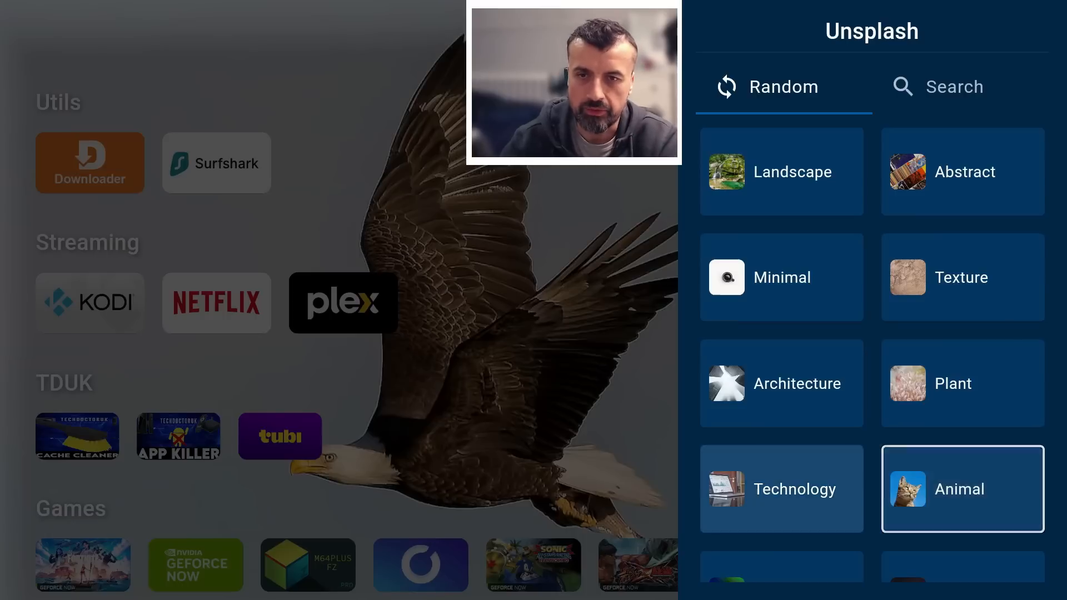
pyautogui.press('Left')
pyautogui.press('Down')
pyautogui.press('Up')
pyautogui.press('Up')
pyautogui.press('Up')
pyautogui.press('Up')
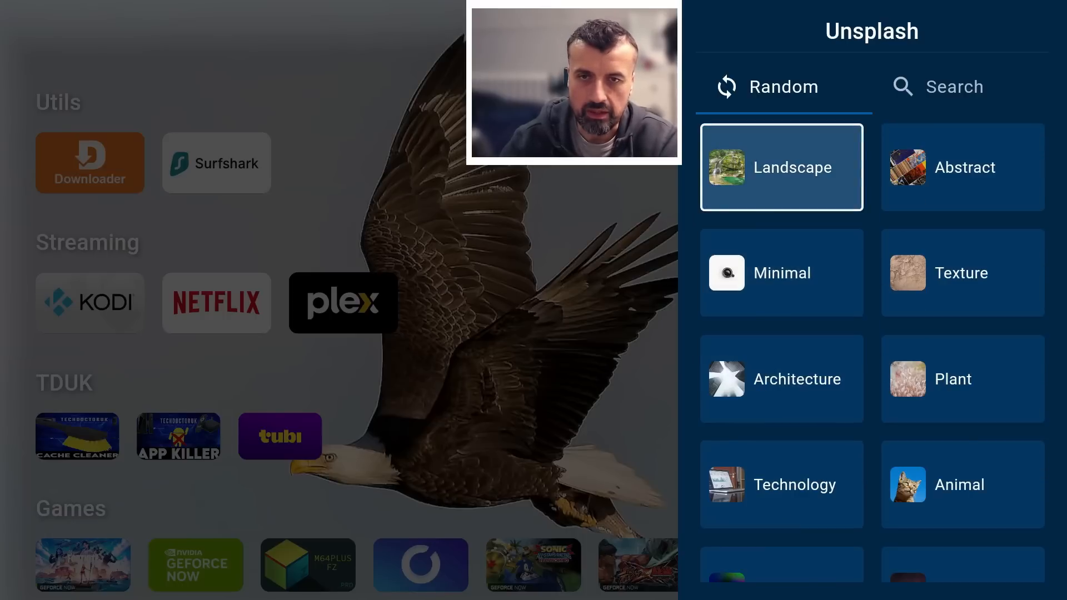
pyautogui.press('Right')
pyautogui.press('Left')
pyautogui.press('Return')
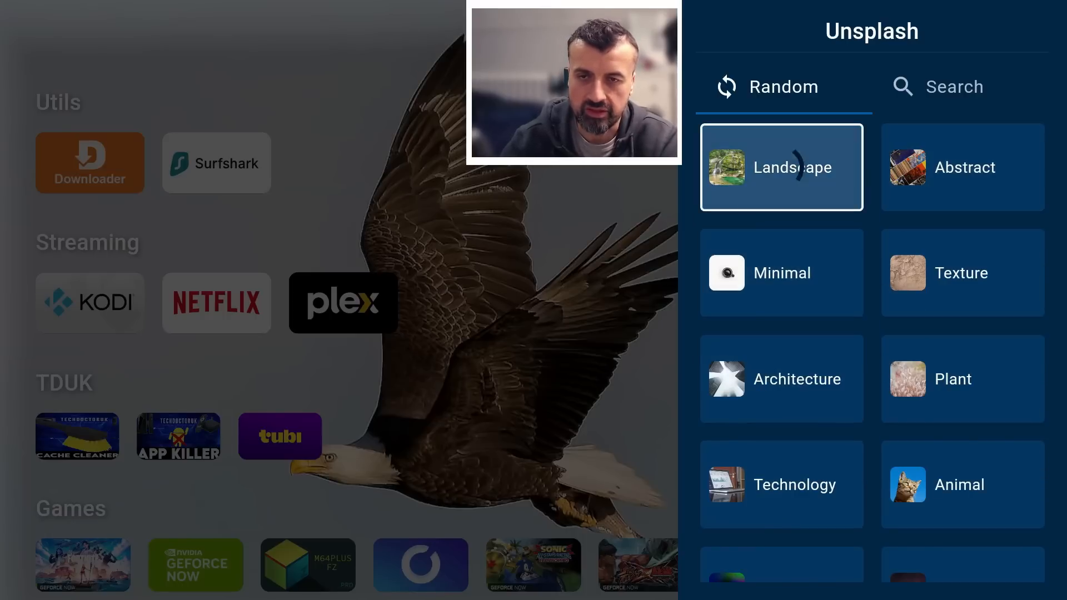
pyautogui.press('Return')
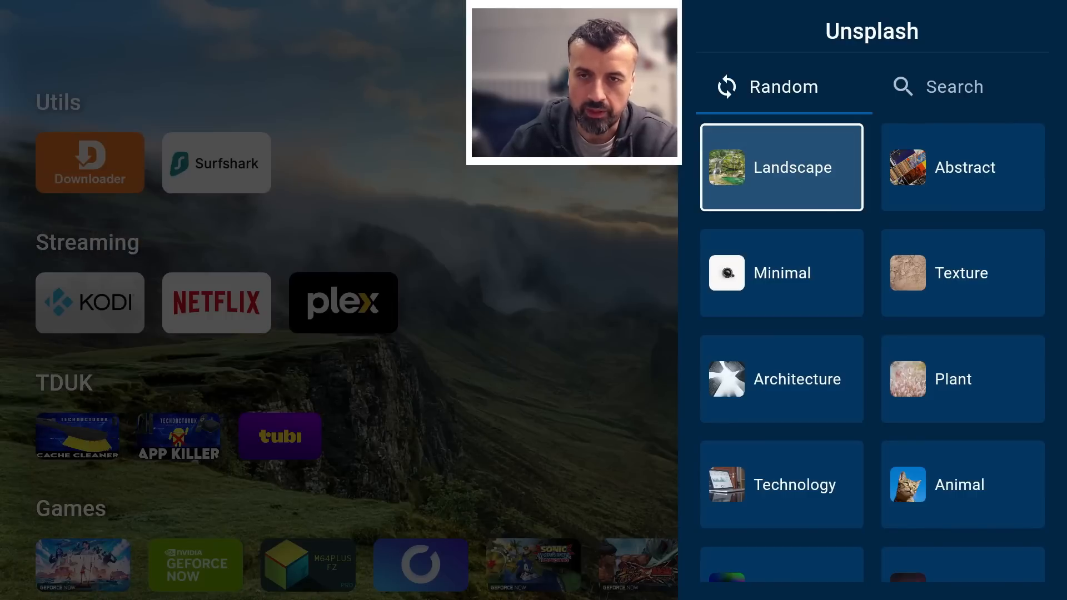
# Browse the Unsplash categories and load another random Landscape wallpaper.
pyautogui.press('Down')
pyautogui.press('Down')
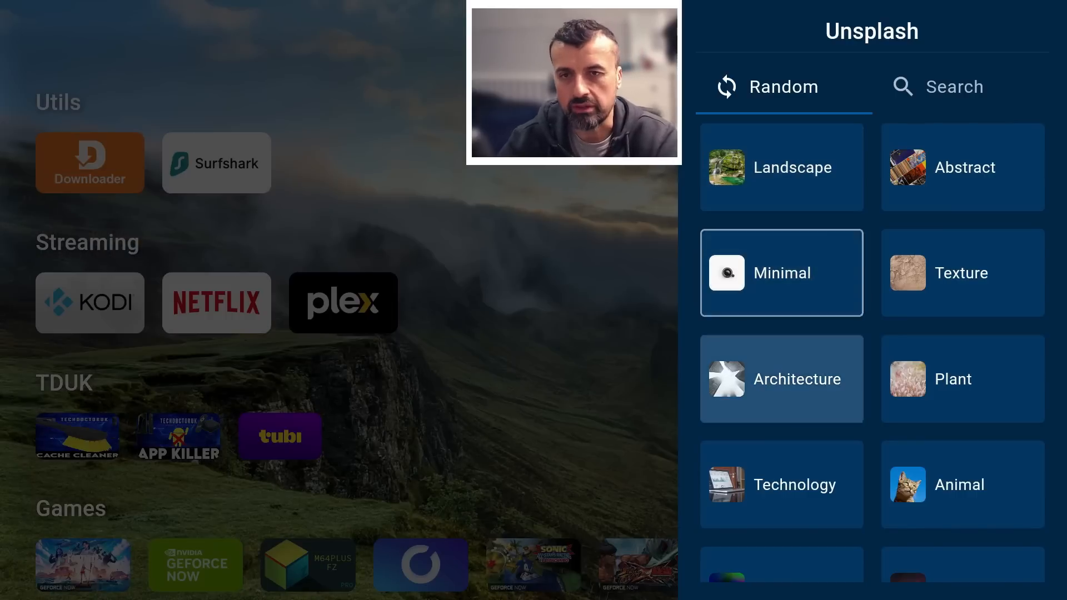
pyautogui.press('Up')
pyautogui.press('Up')
pyautogui.press('Up')
pyautogui.press('Down')
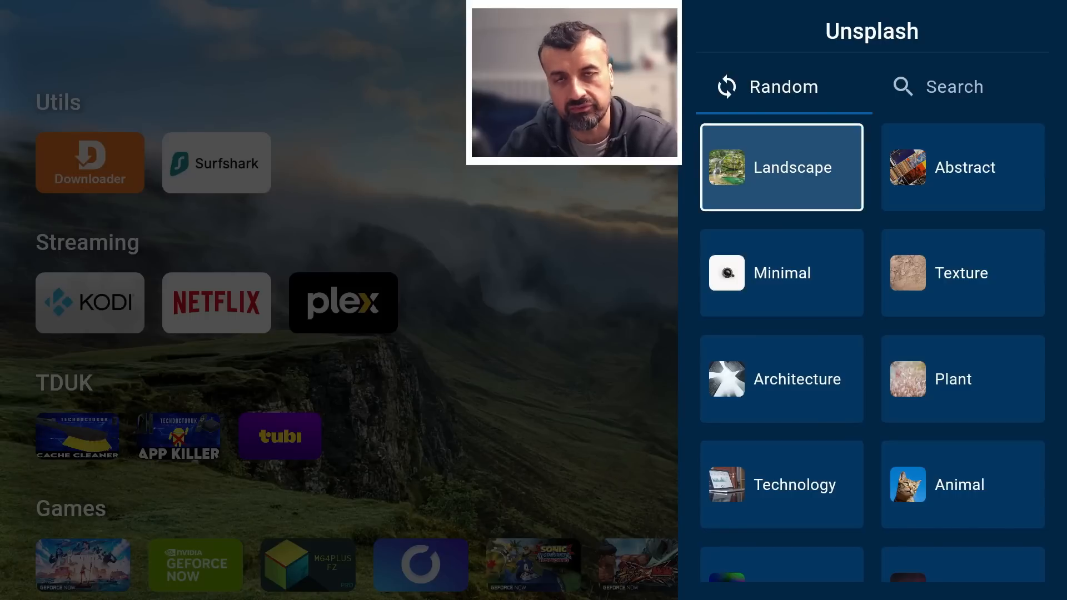
pyautogui.press('Down')
pyautogui.press('Down')
pyautogui.press('Up')
pyautogui.press('Up')
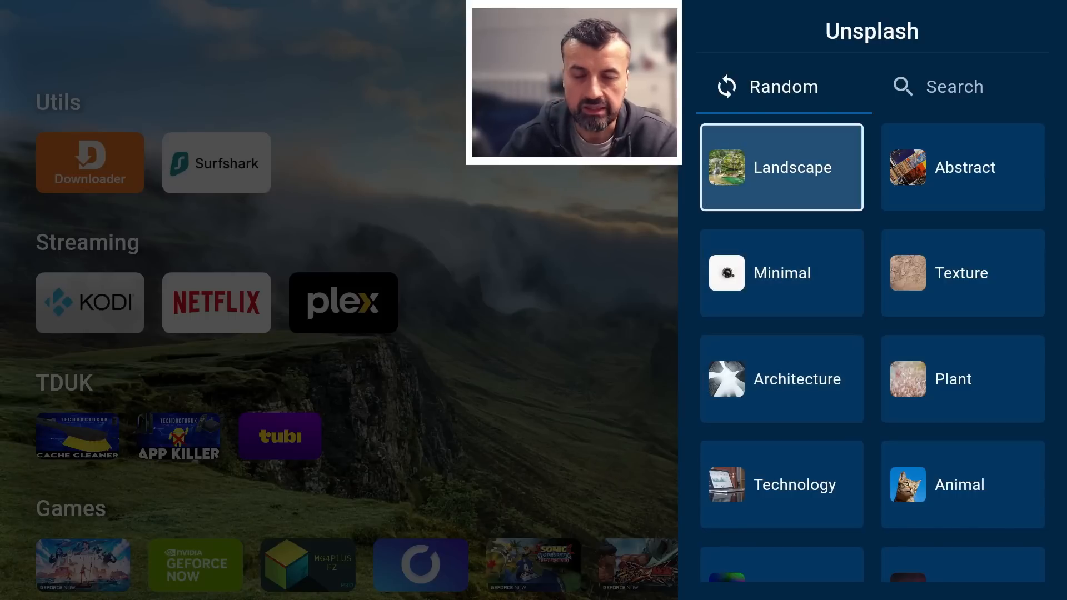
pyautogui.press('Return')
pyautogui.press('Return')
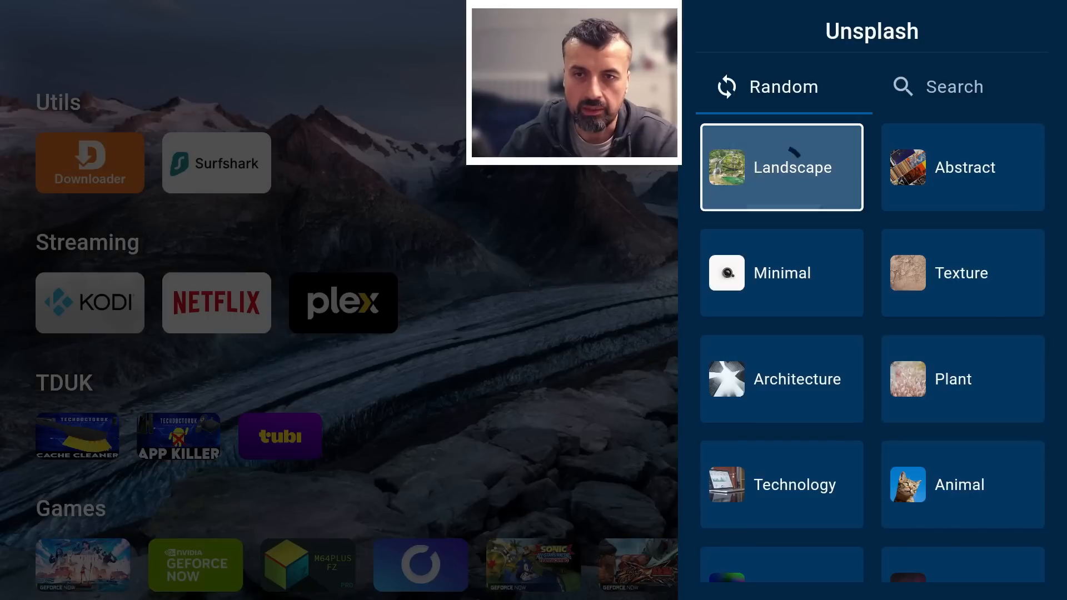
# Close settings and scroll the home screen rows showing the landscape wallpaper and TDUK grid.
pyautogui.press('Escape')
pyautogui.press('Escape')
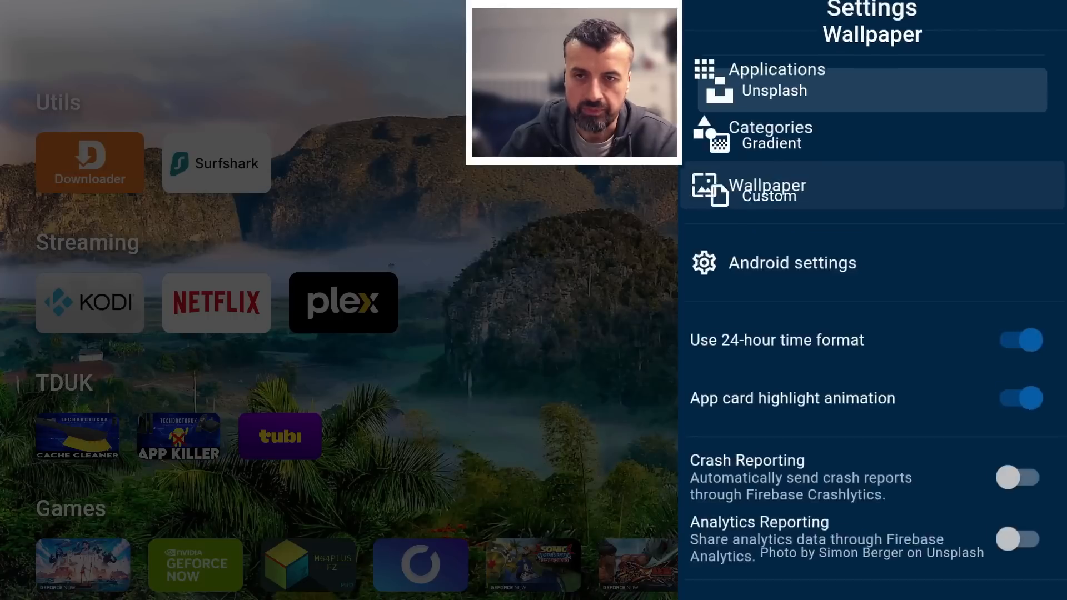
pyautogui.press('Escape')
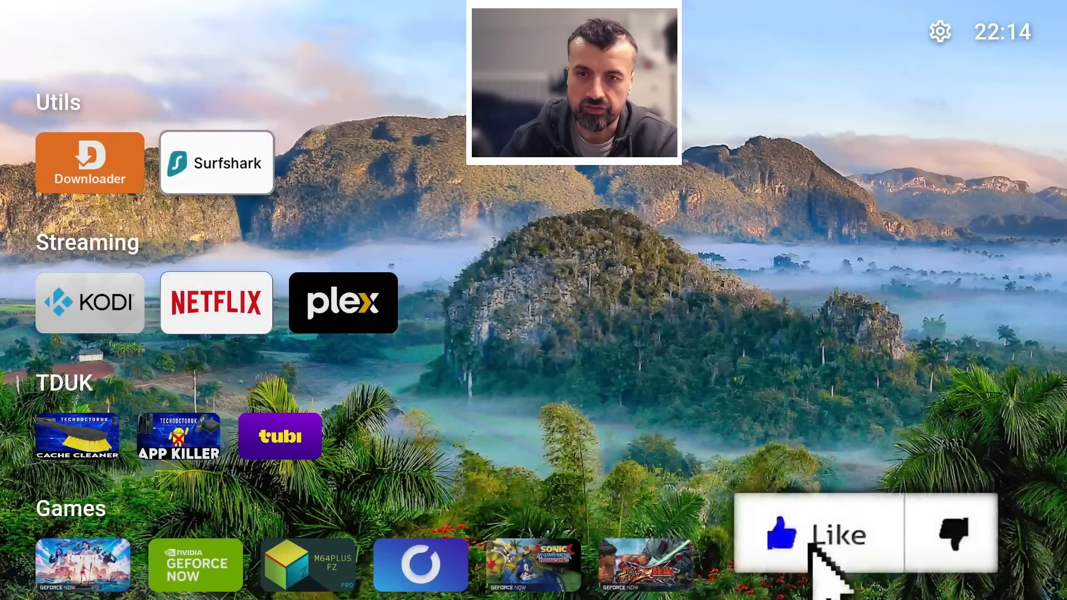
pyautogui.press('Down')
pyautogui.press('Down')
pyautogui.press('Down')
pyautogui.press('Up')
pyautogui.press('Up')
pyautogui.press('Up')
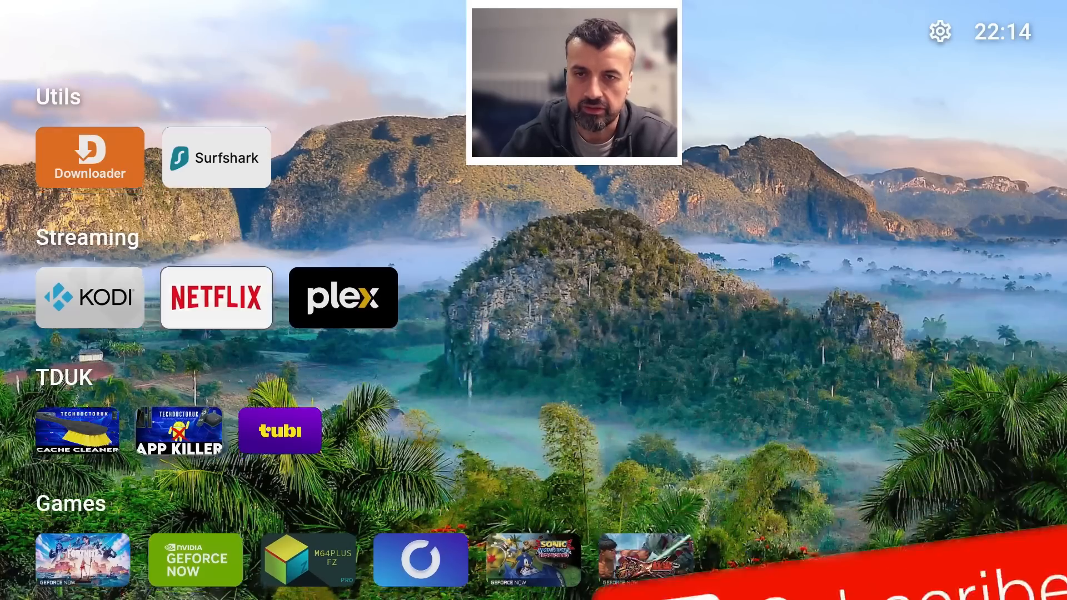
pyautogui.press('Down')
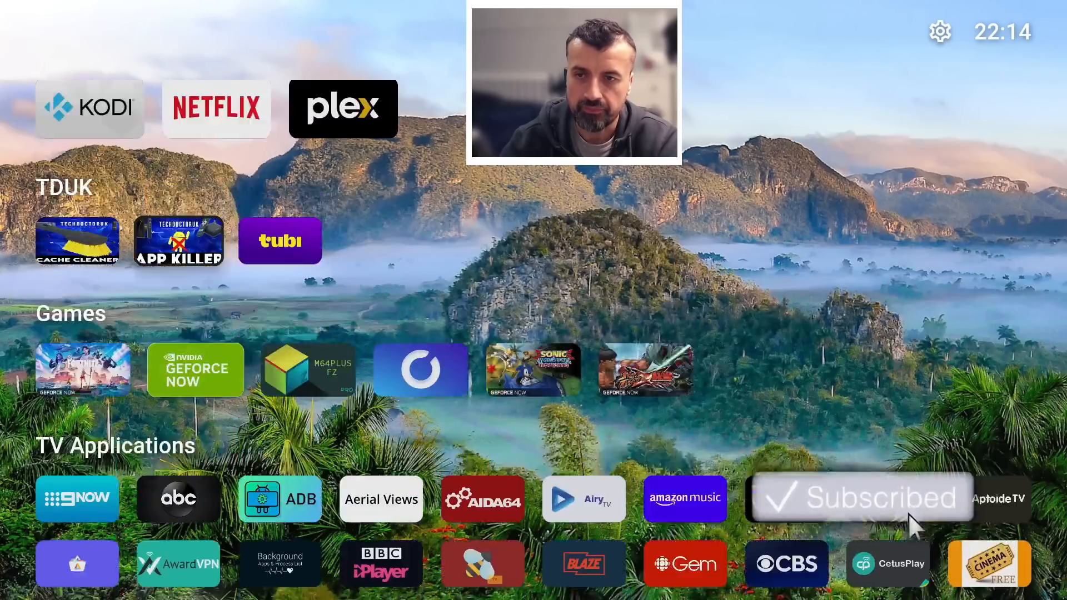
pyautogui.press('Down')
pyautogui.press('Down')
pyautogui.press('Up')
pyautogui.press('Up')
pyautogui.press('Up')
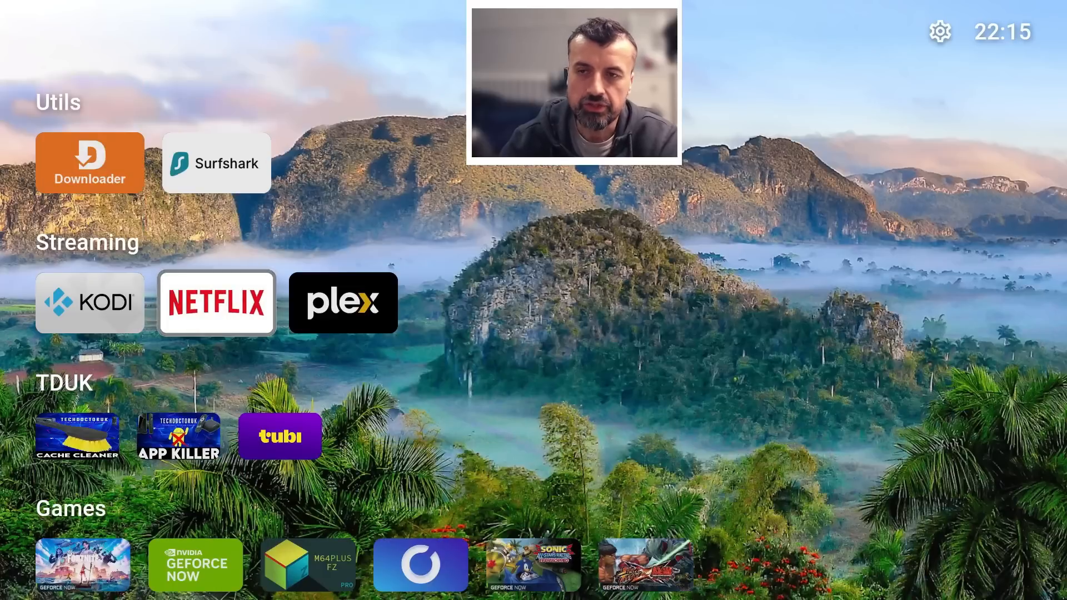
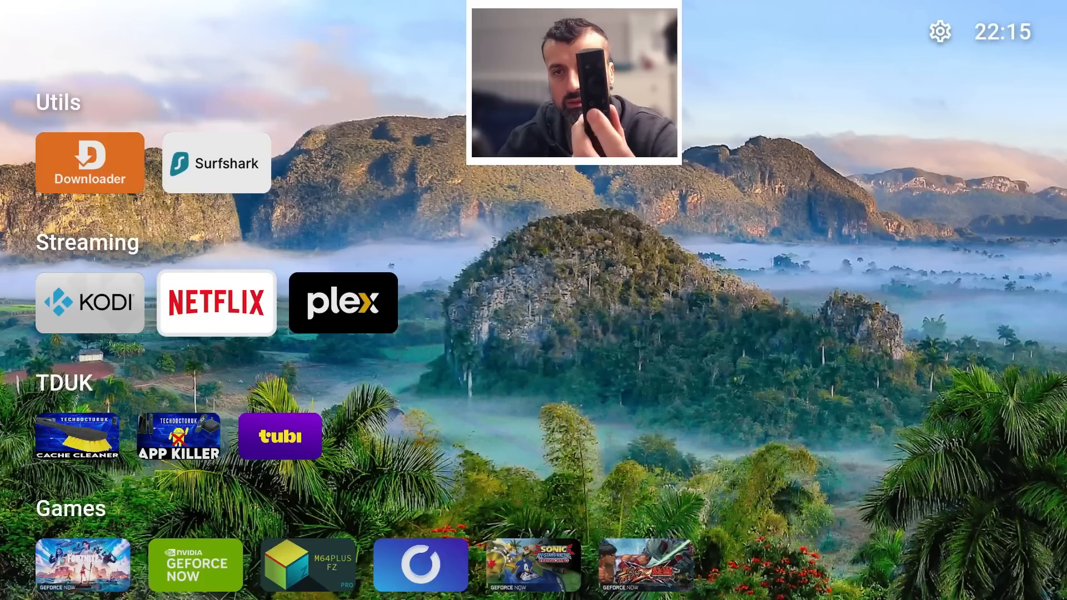
# Return to the Google TV home screen and launch Launcher Manager from the Favourite apps row.
pyautogui.press('Home')
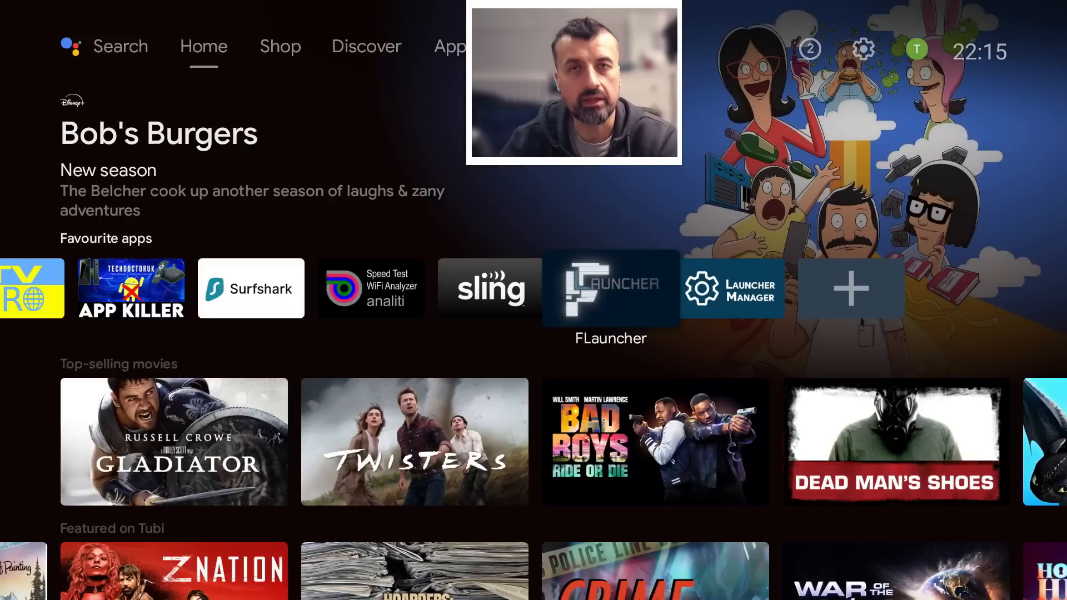
pyautogui.press('Left')
pyautogui.press('Right')
pyautogui.press('Right')
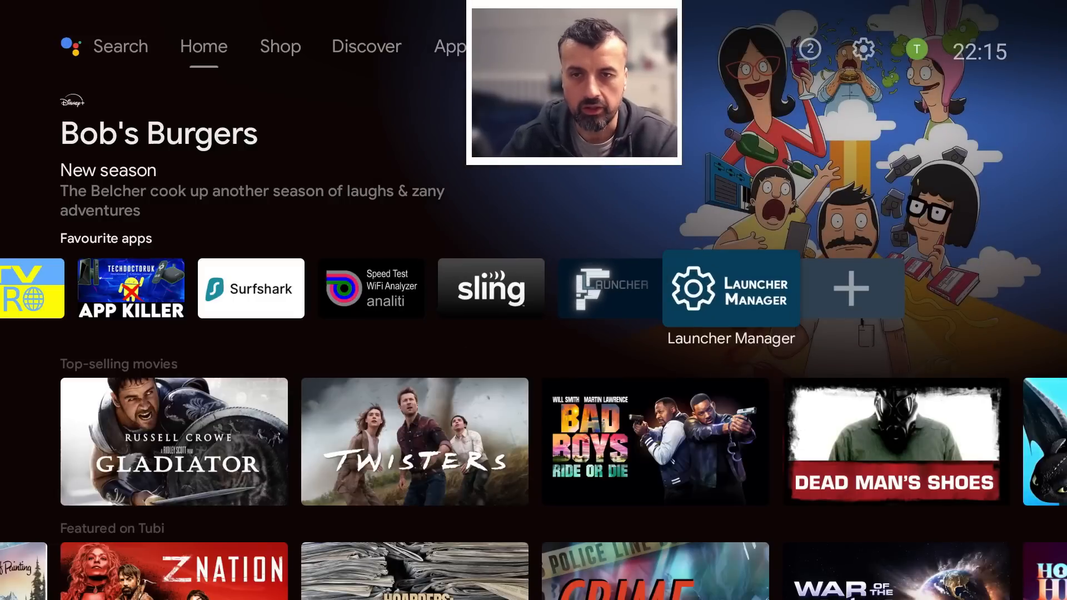
pyautogui.press('Return')
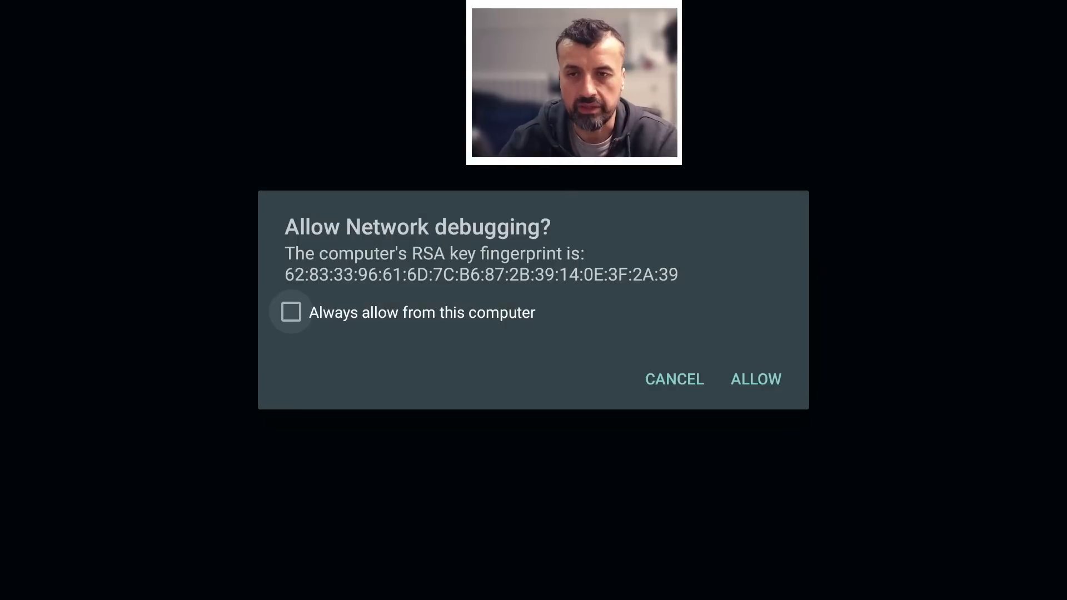
# Tick 'Always allow from this computer' and choose ALLOW on the network debugging prompt.
pyautogui.press('Down')
pyautogui.press('Up')
pyautogui.press('Return')
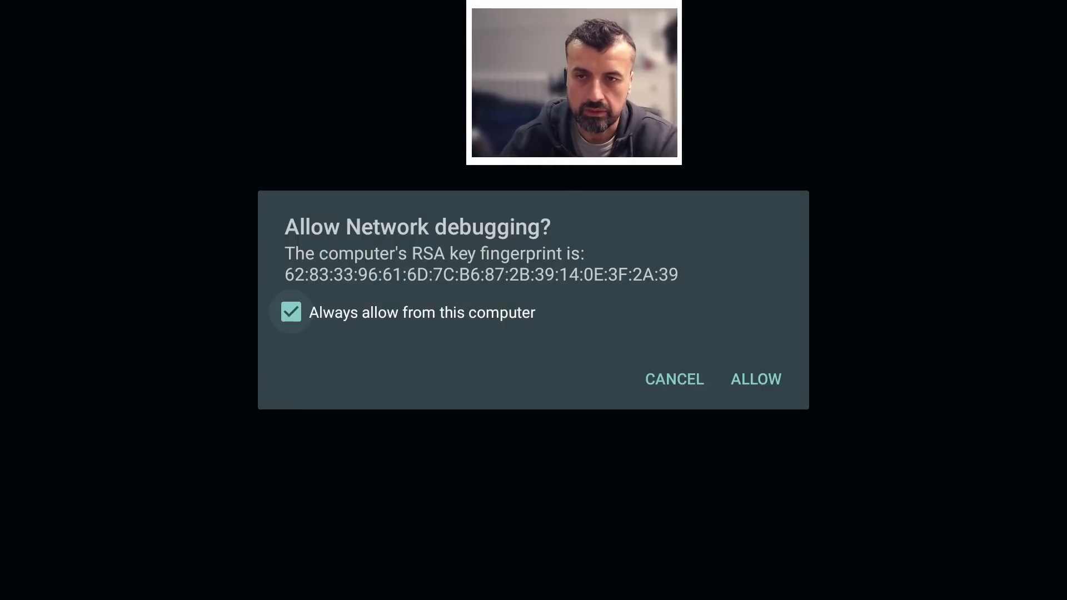
pyautogui.press('Down')
pyautogui.press('Right')
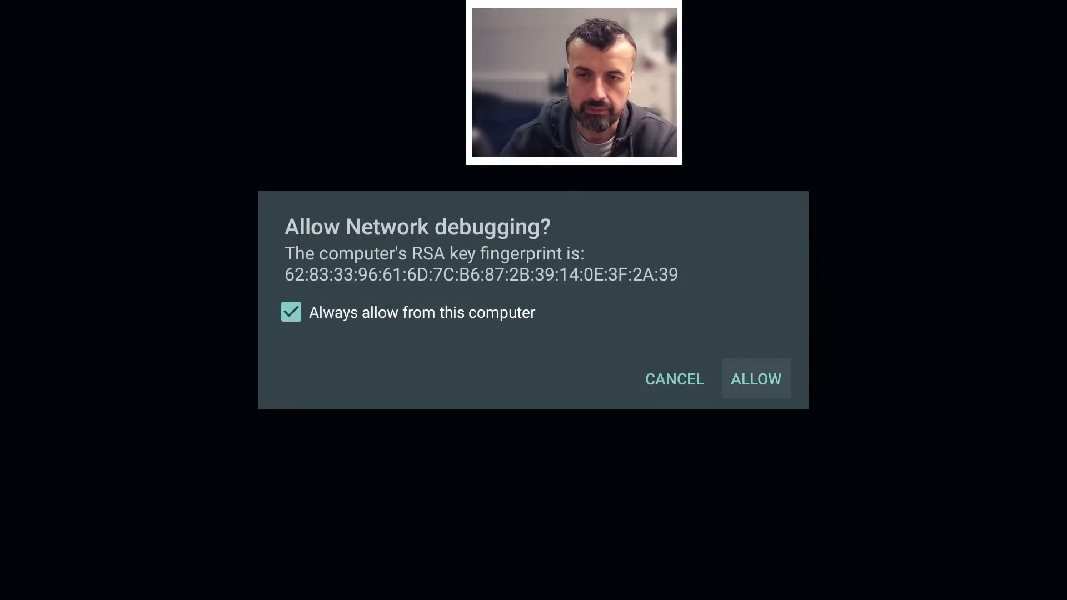
pyautogui.press('Return')
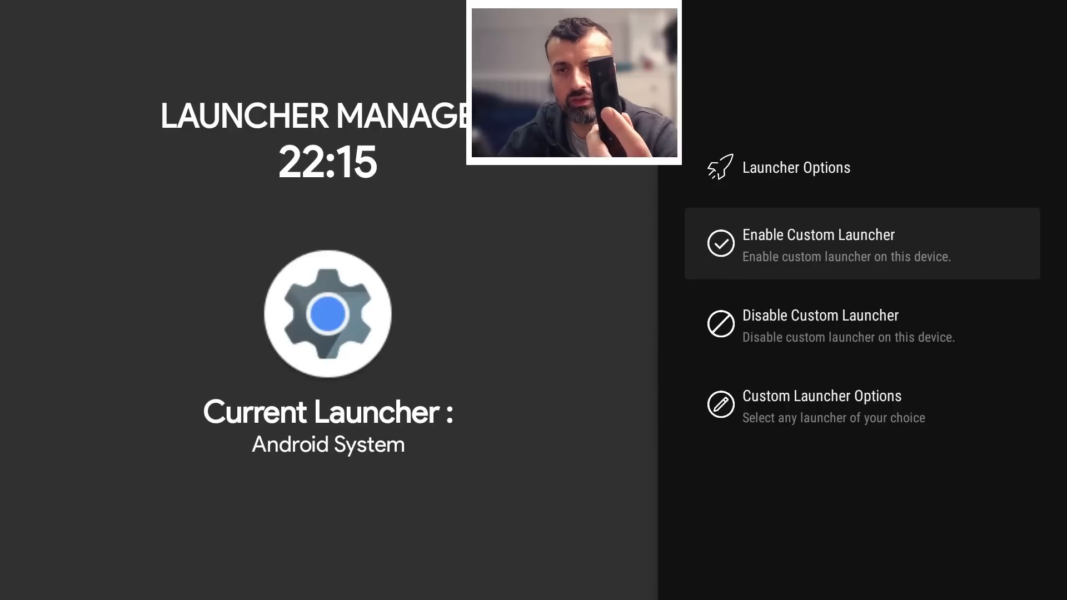
# Enable Custom Launcher, choose FLauncher in 'Select a Home app' and confirm with 'Always'.
pyautogui.press('Return')
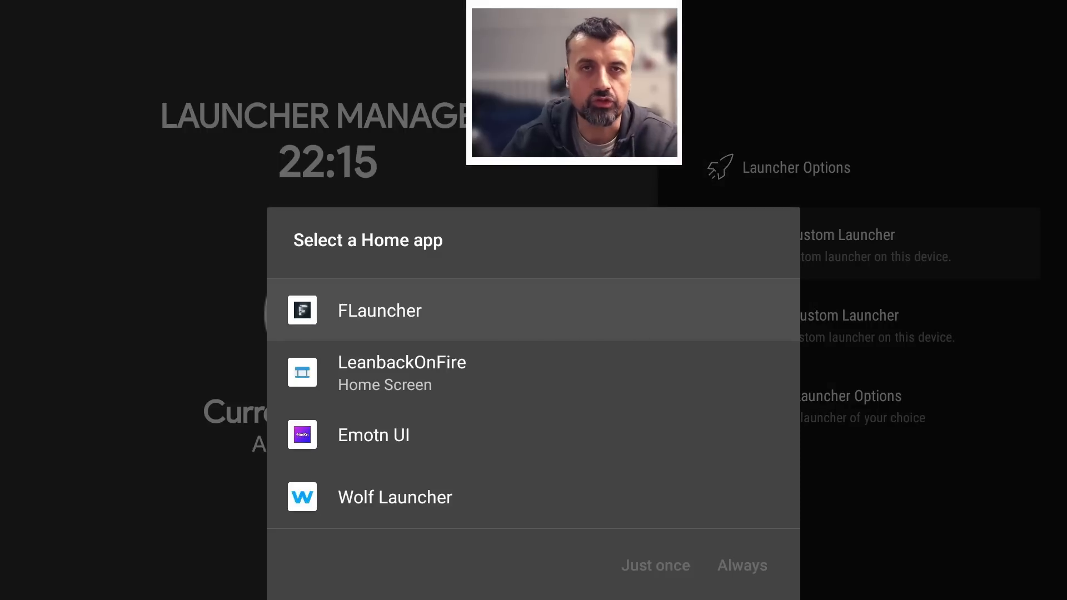
pyautogui.press('Down')
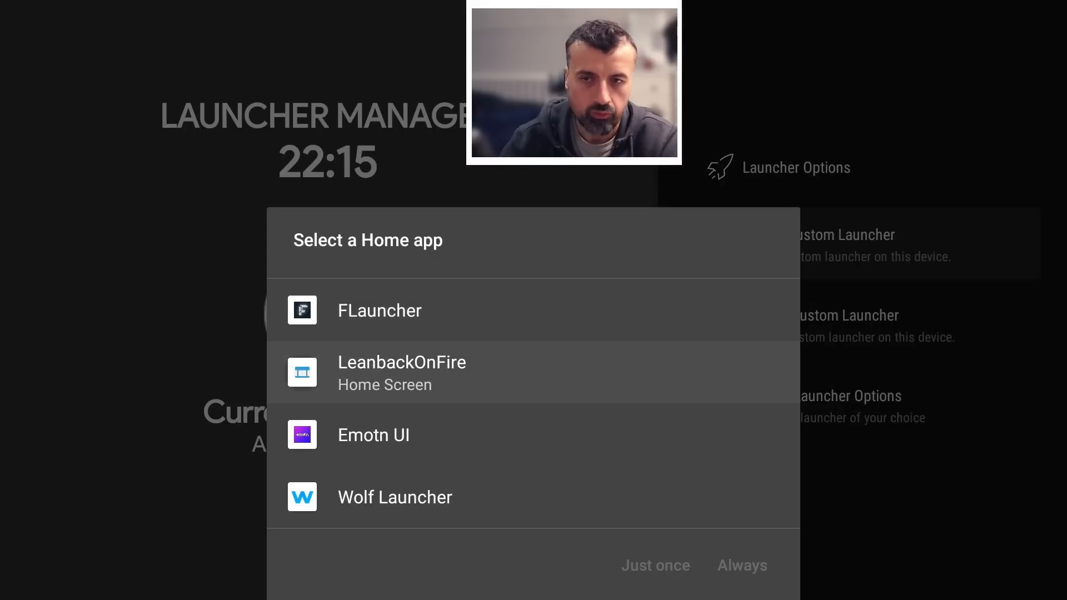
pyautogui.press('Down')
pyautogui.press('Down')
pyautogui.press('Up')
pyautogui.press('Up')
pyautogui.press('Up')
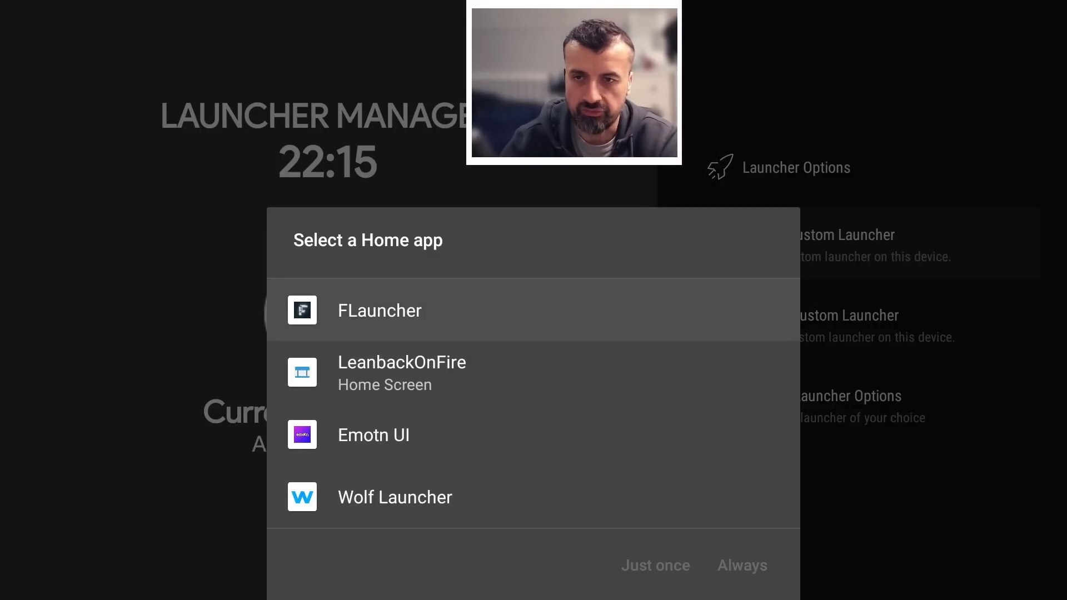
pyautogui.press('Return')
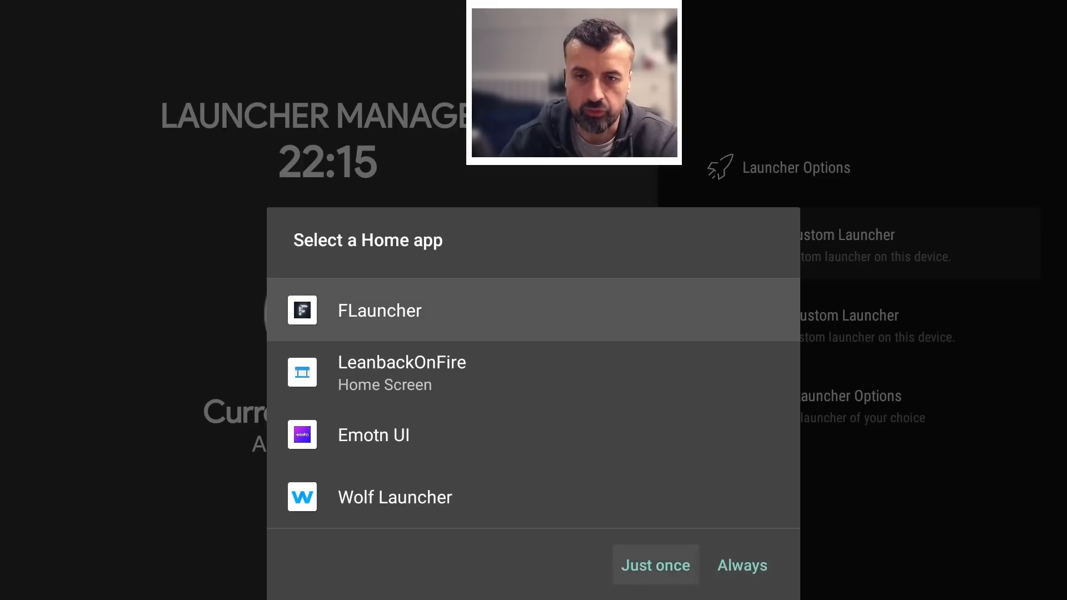
pyautogui.press('Right')
pyautogui.press('Return')
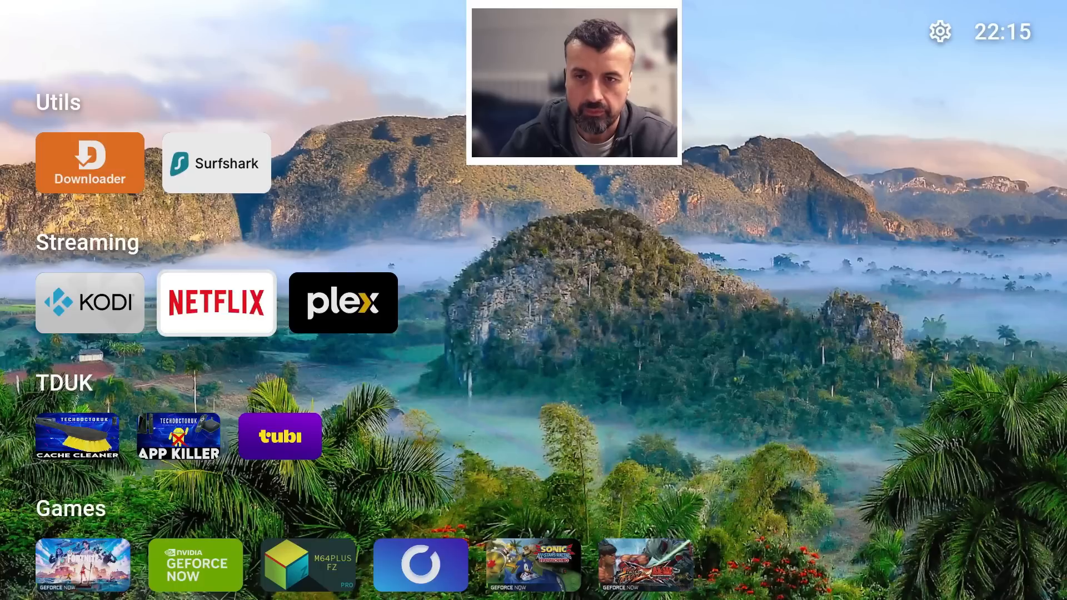
pyautogui.press('Down')
pyautogui.press('Down')
pyautogui.press('Down')
pyautogui.press('Up')
pyautogui.press('Up')
pyautogui.press('Up')
pyautogui.press('Up')
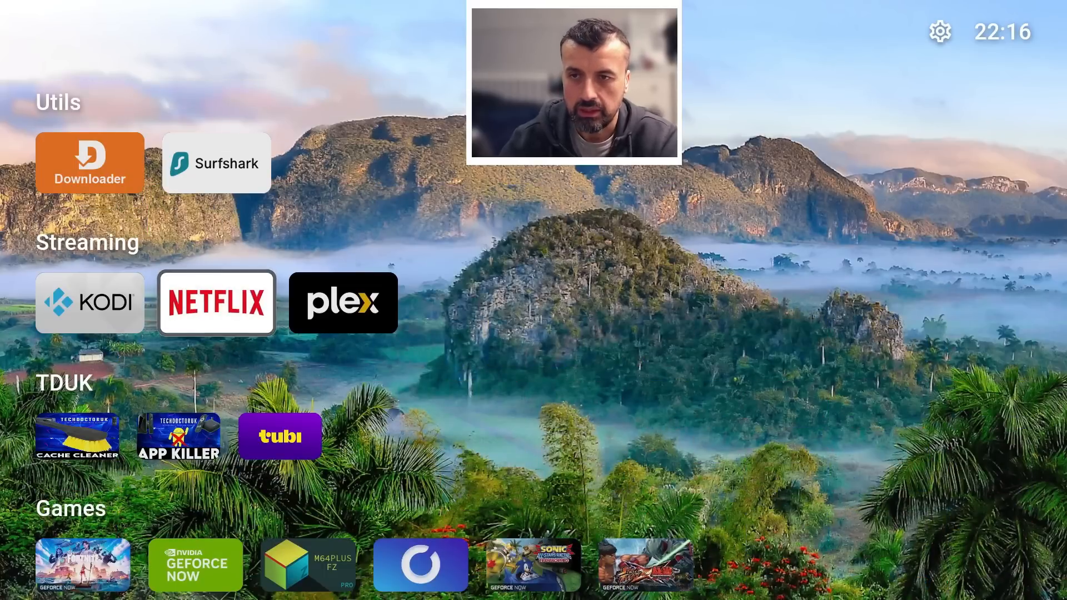
pyautogui.press('Down')
pyautogui.press('Up')
pyautogui.press('Left')
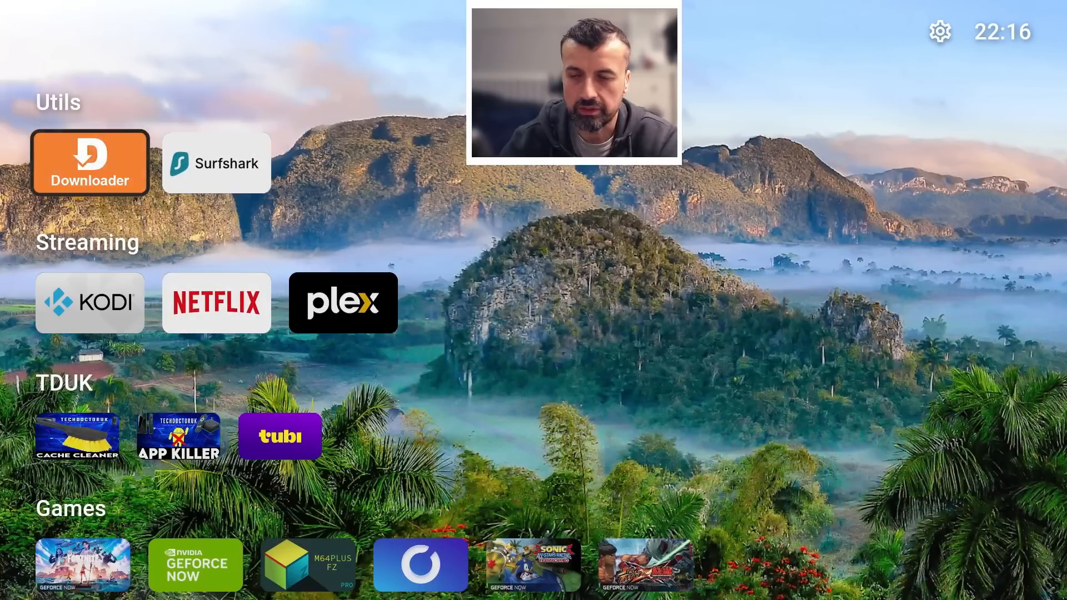
pyautogui.press('Return')
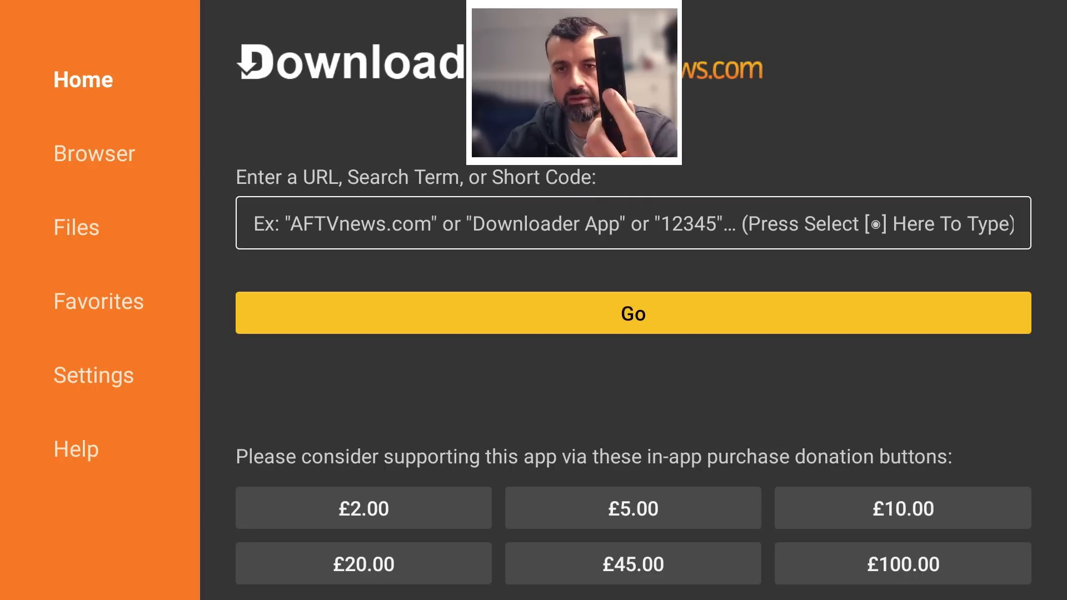
pyautogui.press('Escape')
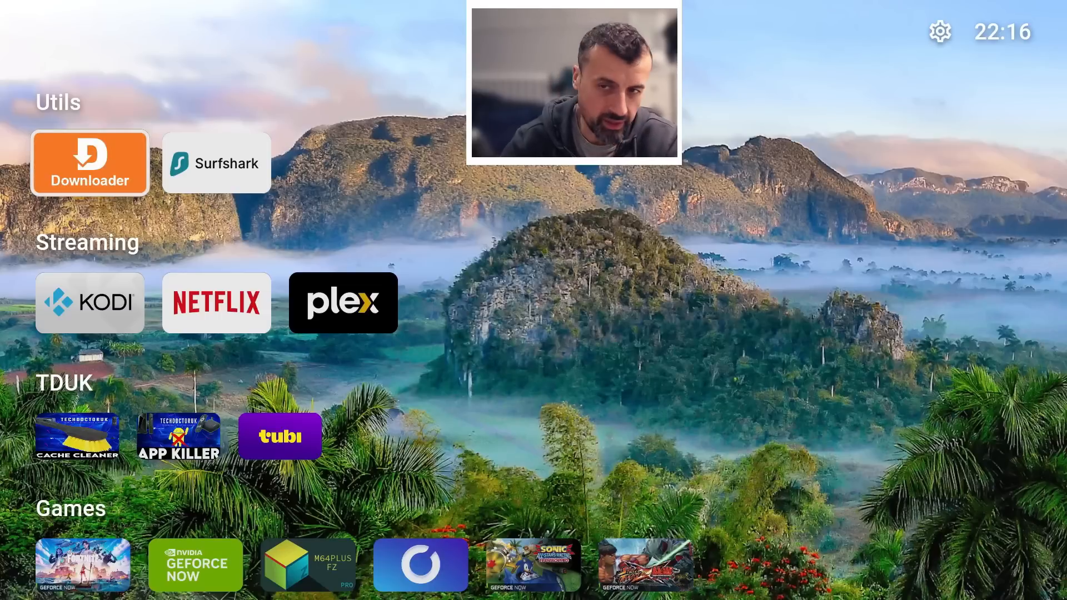
# Browse FLauncher's rows — TV Applications, Games, TDUK, Streaming, APP KILLER, GEFORCE NOW — and back to the top.
pyautogui.press('Down')
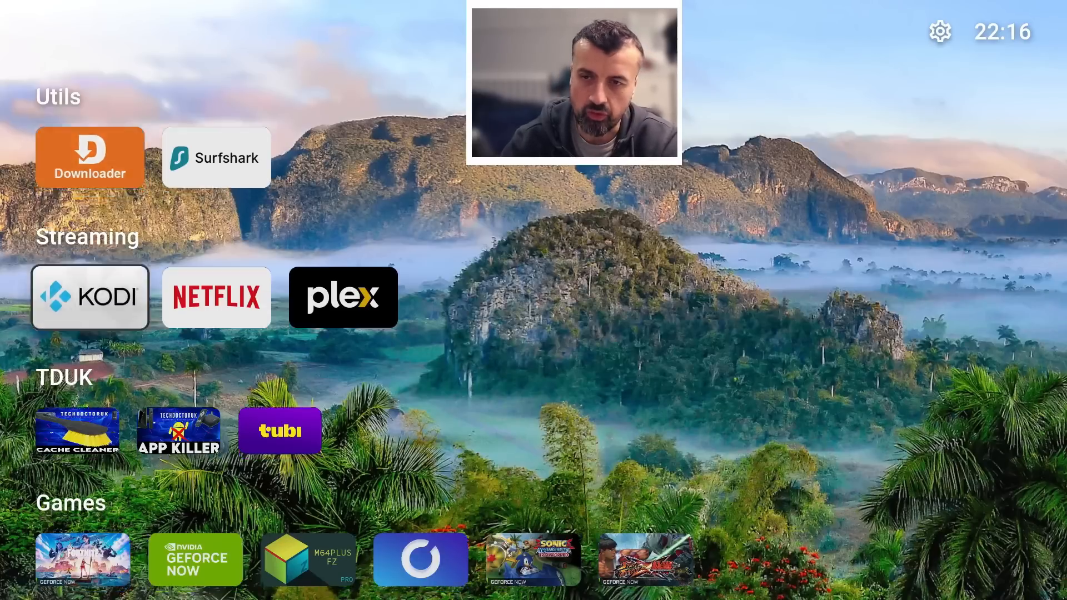
pyautogui.press('Down')
pyautogui.press('Down')
pyautogui.press('Down')
pyautogui.press('Down')
pyautogui.press('Down')
pyautogui.press('Down')
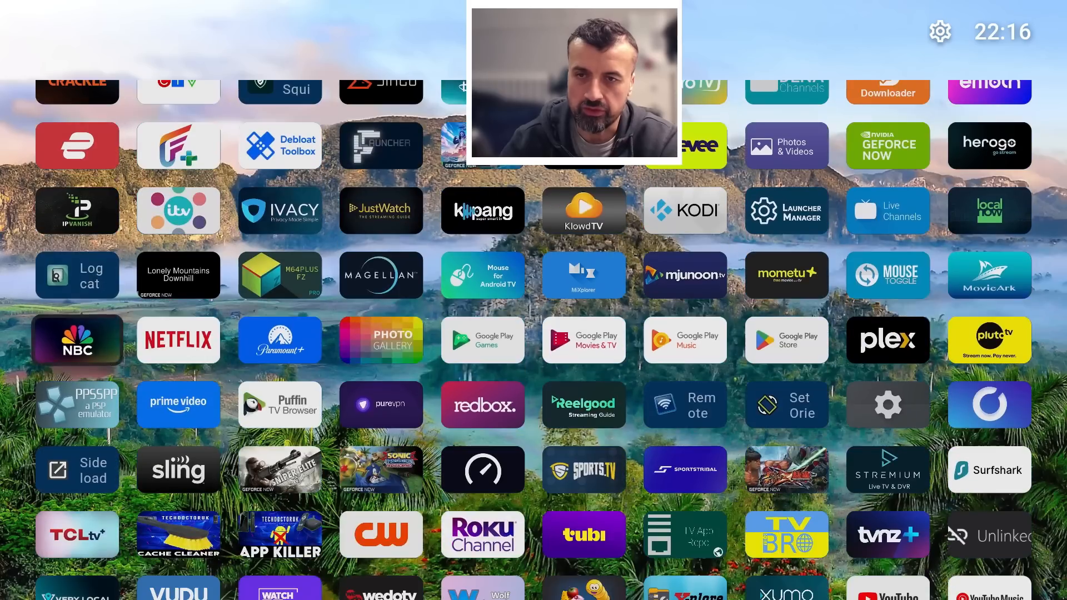
pyautogui.press('Up')
pyautogui.press('Up')
pyautogui.press('Up')
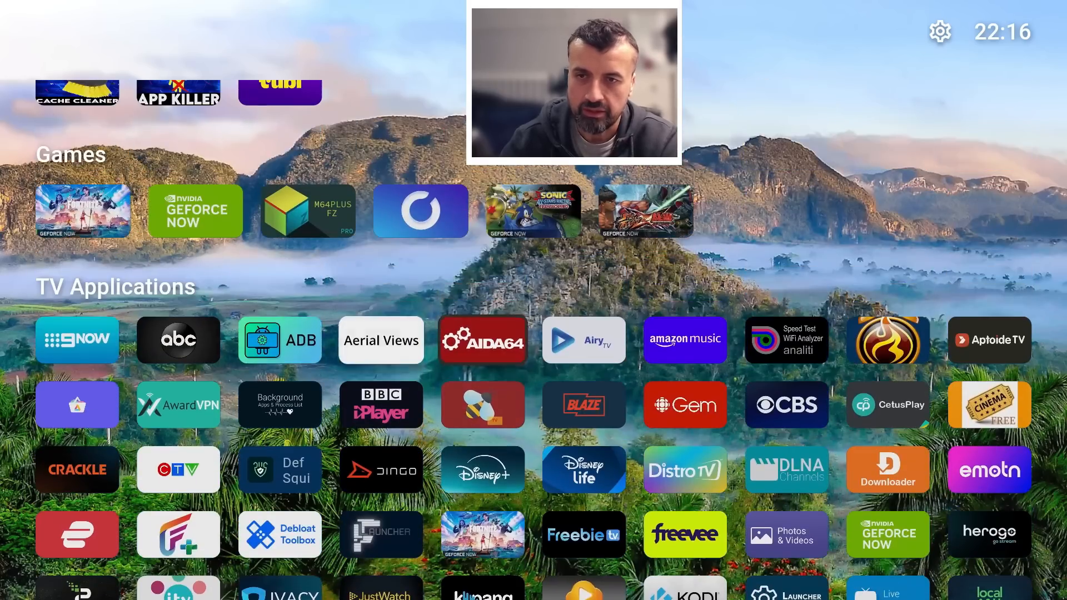
pyautogui.press('Left')
pyautogui.press('Left')
pyautogui.press('Left')
pyautogui.press('Up')
pyautogui.press('Up')
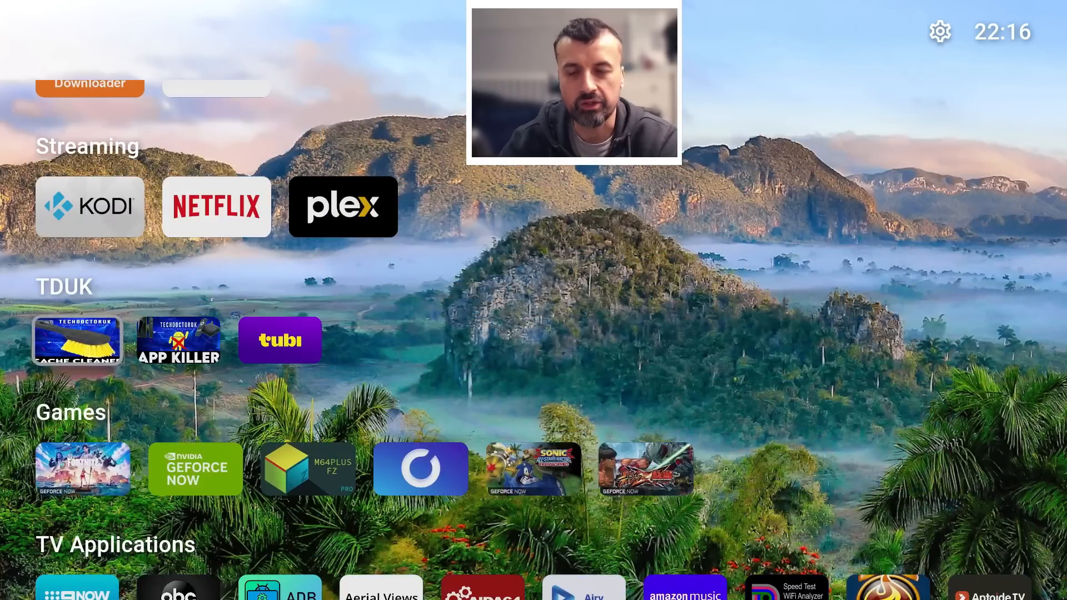
pyautogui.press('Up')
pyautogui.press('Right')
pyautogui.press('Down')
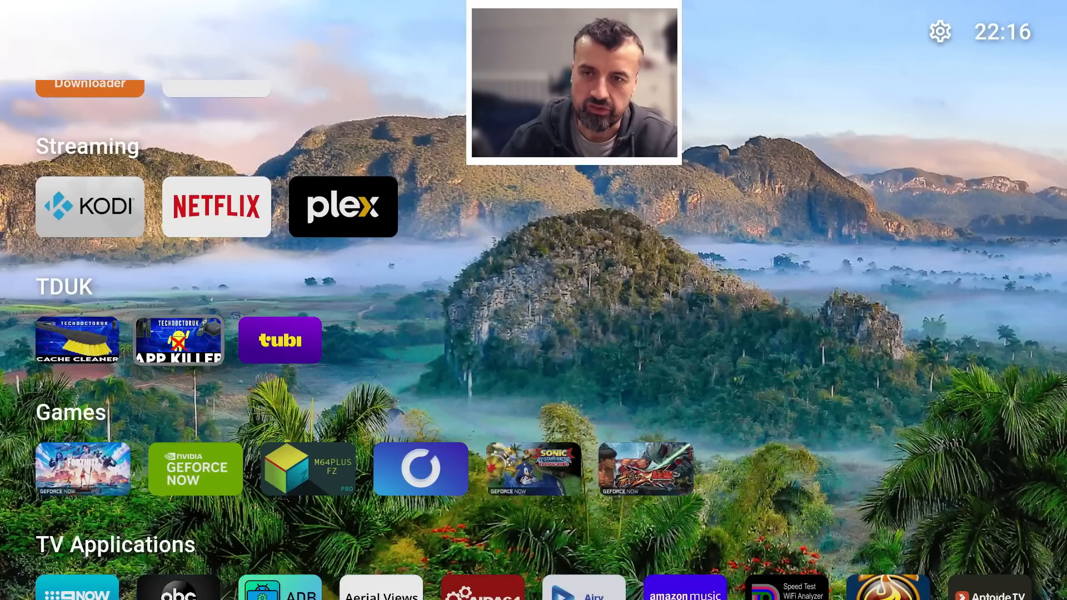
pyautogui.press('Down')
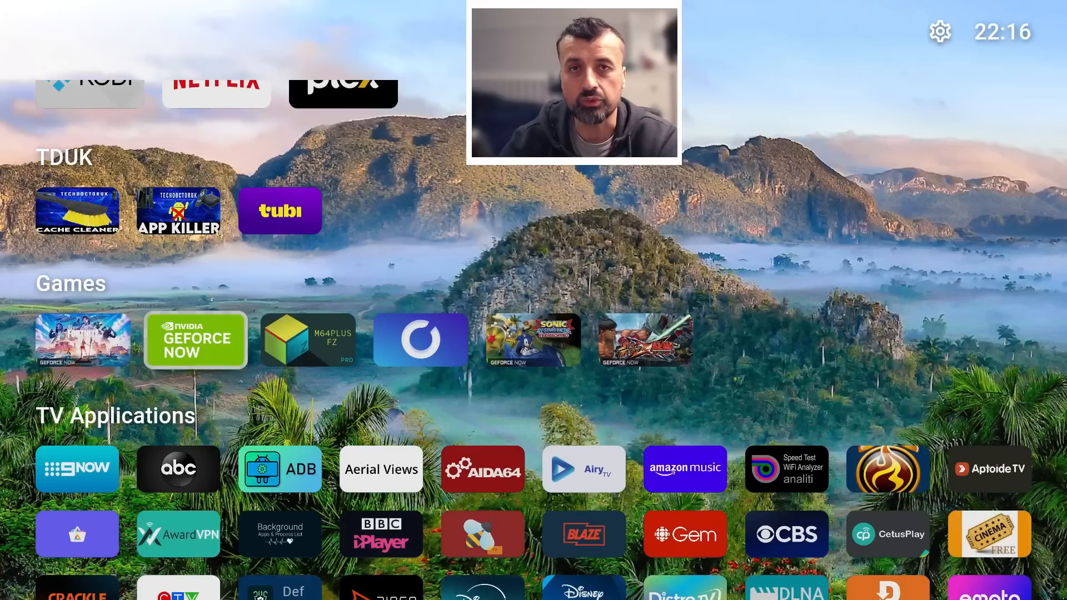
pyautogui.press('Up')
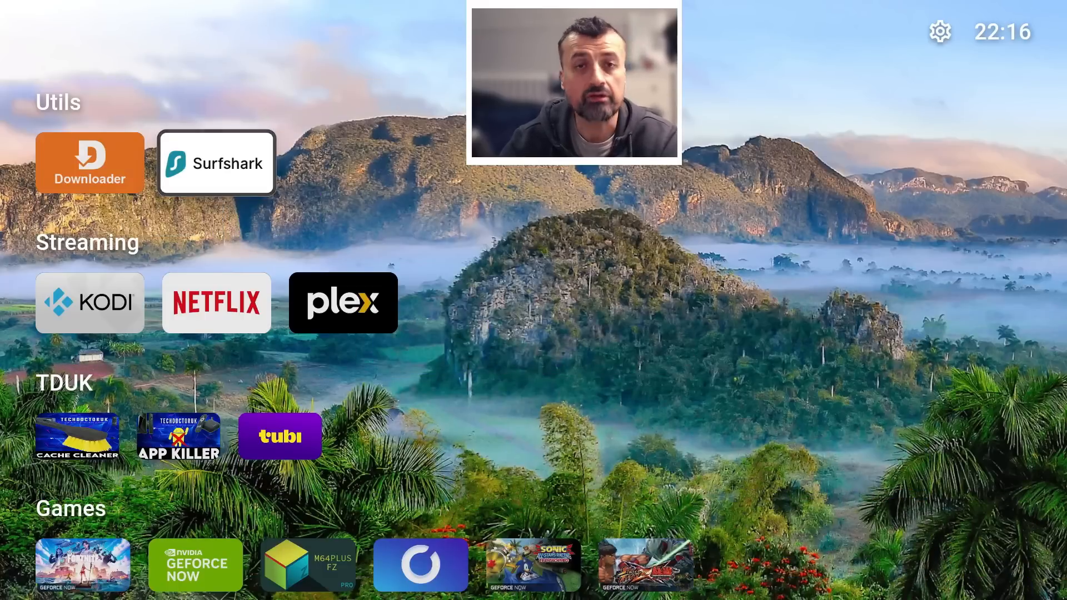
# Leave FLauncher for the stock Google TV home screen with its recommendations.
pyautogui.press('Home')
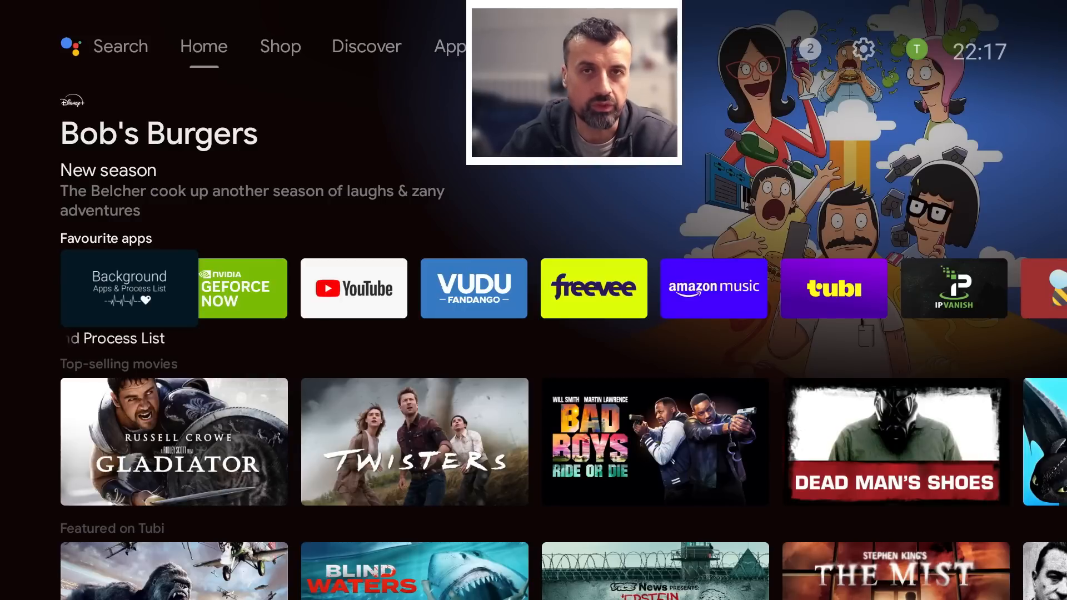